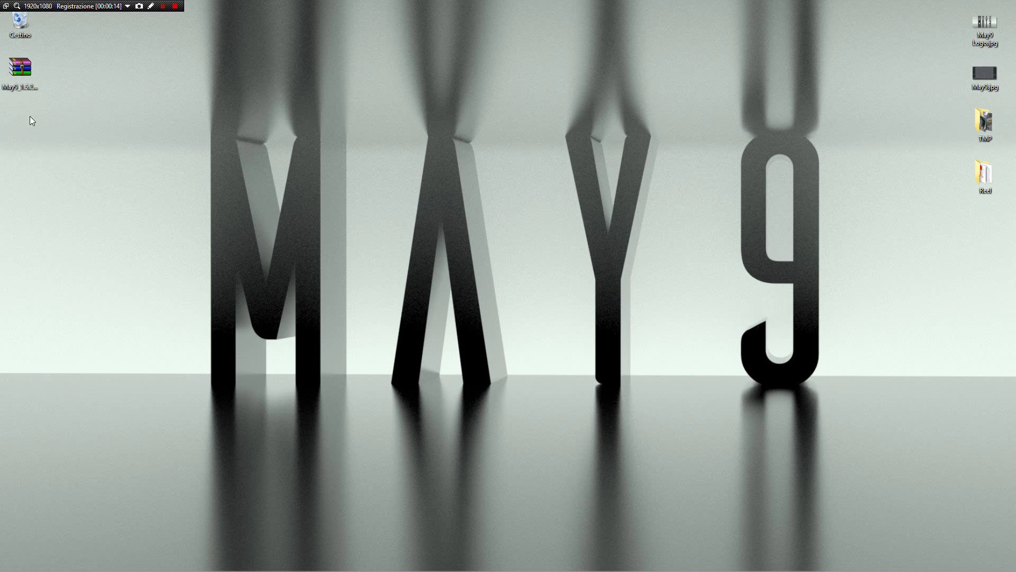
Open the May9_1.5.2.zip archive in WinRAR and move its window up and to the right.
double_click(20, 88)
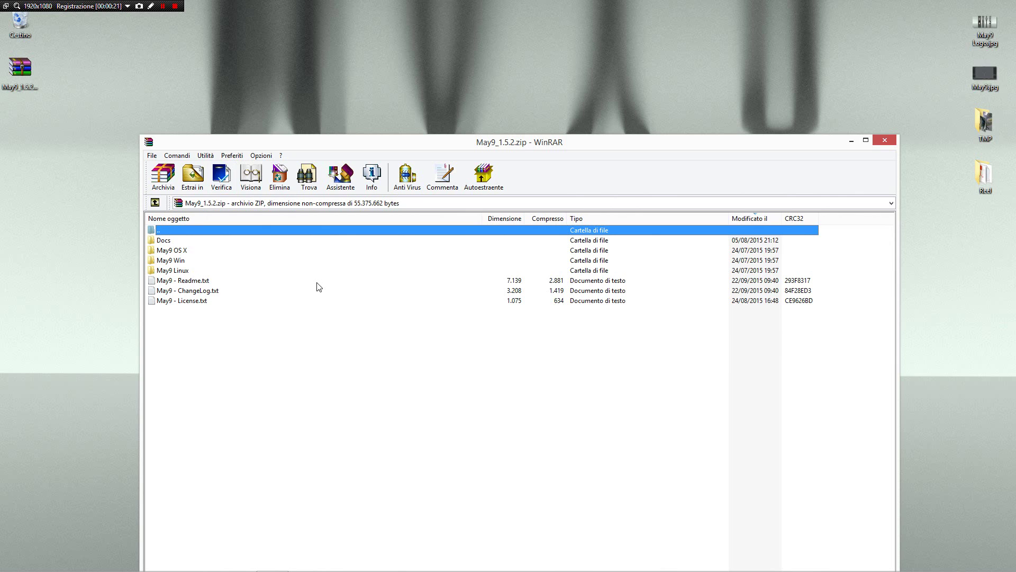
left_click_drag(501, 143, 670, 75)
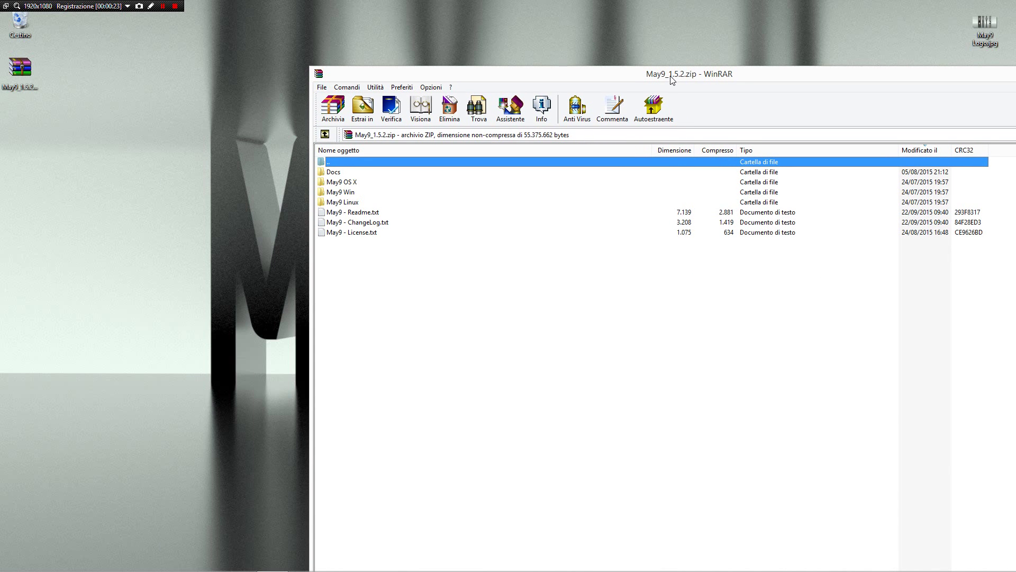
Open May9 - ChangeLog.txt in Notepad and scroll through the changelog.
double_click(373, 223)
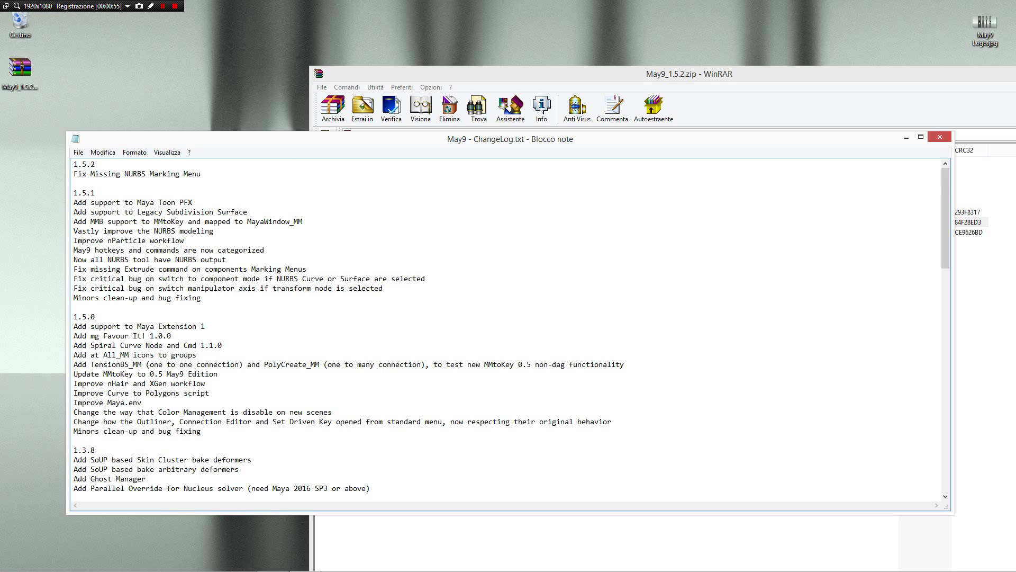
scroll(512, 326, "down", 3)
scroll(511, 326, "up", 3)
In Maya, create a polygon cube (pCube1) from the viewport marking menu.
left_click(138, 563)
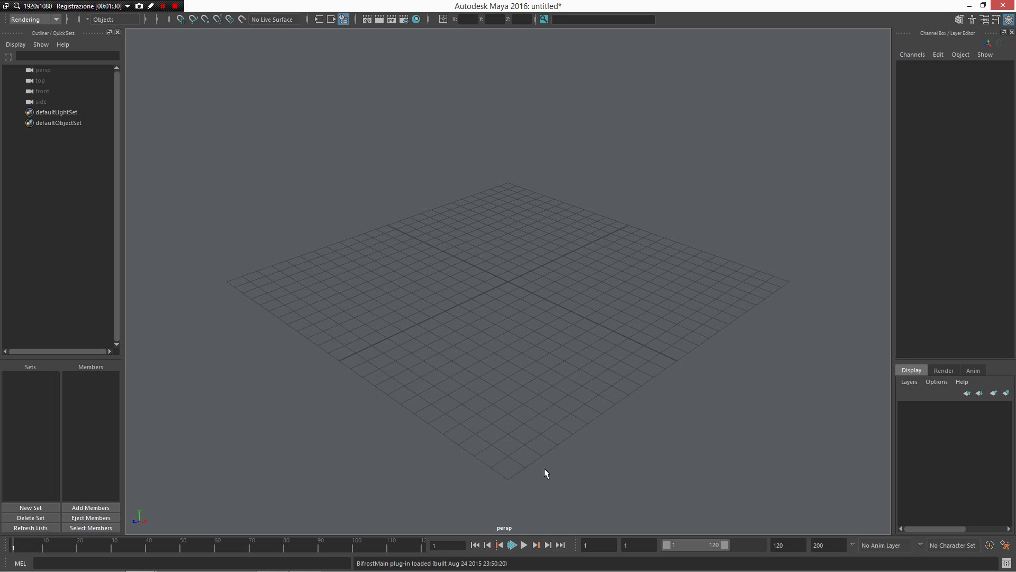
right_click(512, 305)
mouse_move(513, 304)
right_mouse_down()
mouse_move(507, 252)
mouse_move(466, 254)
mouse_move(559, 256)
right_mouse_up()
left_click_drag(573, 282, 627, 278)
Show the cube in smooth preview (3) so it reads as a sphere.
right_click_drag(627, 279, 485, 229, "alt")
mouse_move(484, 228)
left_mouse_down("alt")
mouse_move(507, 225)
mouse_move(482, 249)
left_mouse_up("alt")
key("3")
right_click_drag(483, 248, 524, 275, "alt")
left_click_drag(524, 274, 499, 159, "alt")
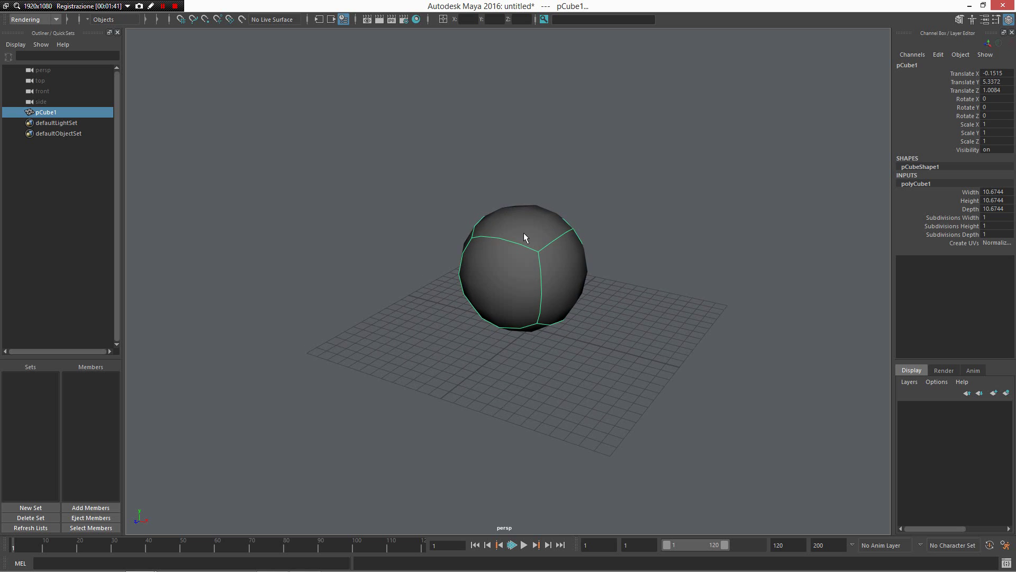
left_click_drag(524, 237, 600, 253, "alt")
right_click_drag(596, 254, 565, 243, "alt")
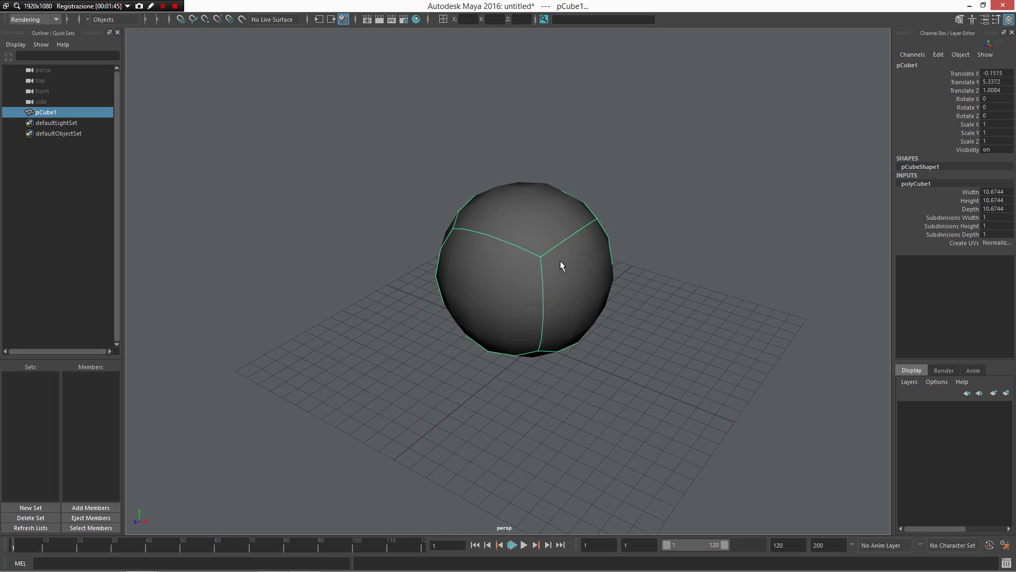
Apply the Circle Highlight toon material to pCube1 from the Shading marking menu.
right_click(554, 252, "shift")
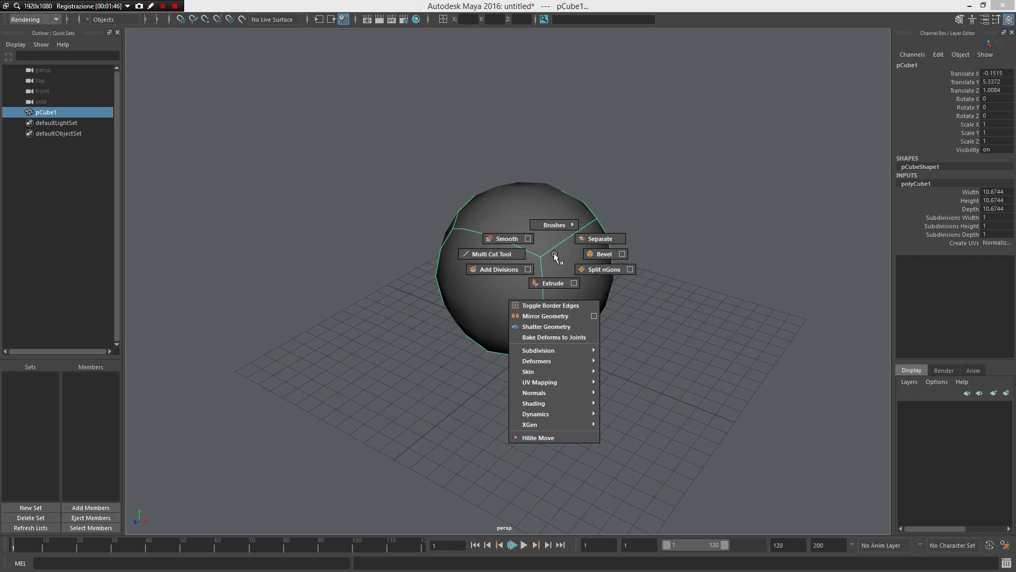
mouse_move(559, 403)
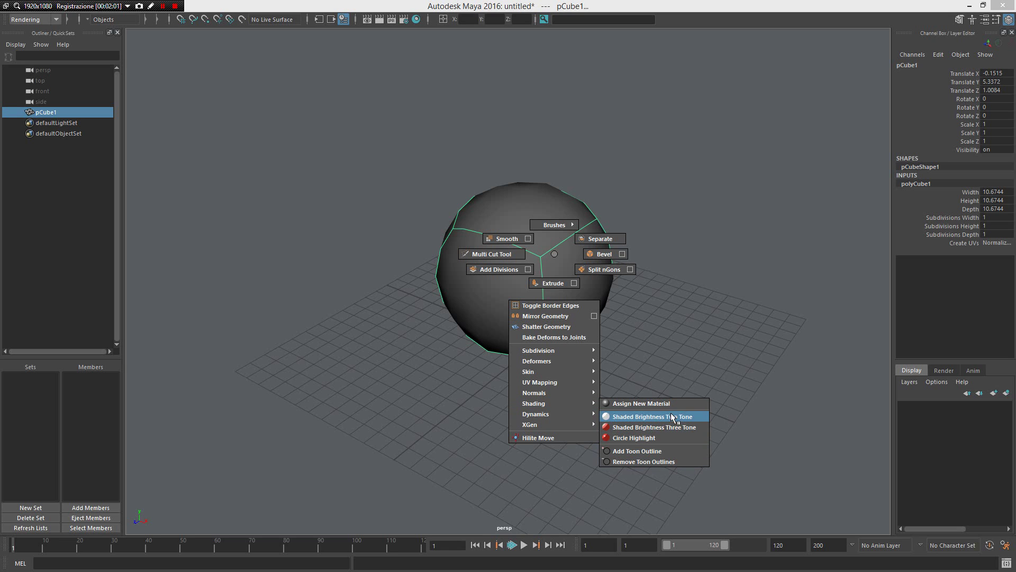
left_click(683, 440)
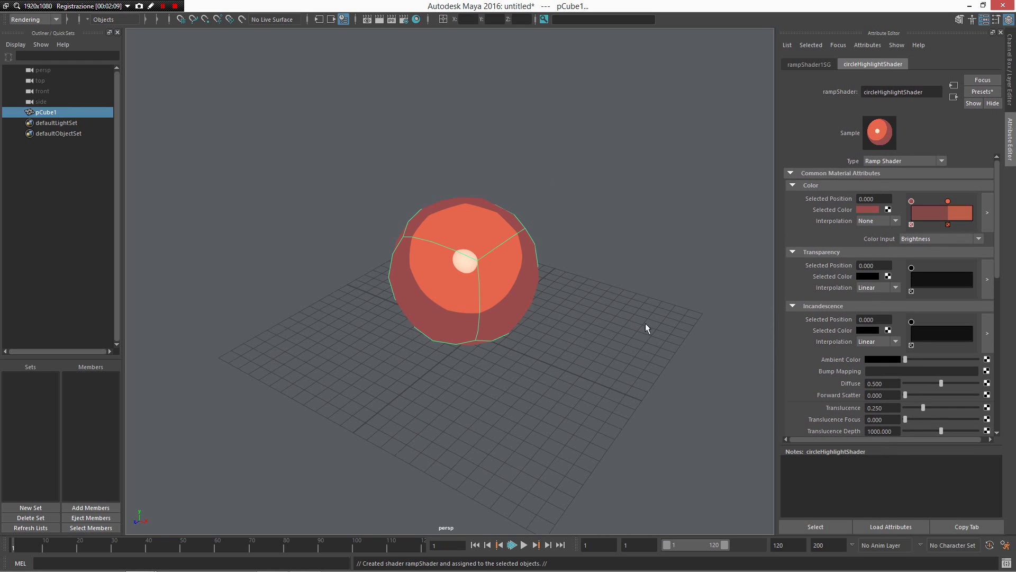
Create a directional light and shade the view with the scene lights (7).
left_click_drag(557, 244, 574, 335, "alt")
right_click_drag(553, 324, 688, 341)
left_click_drag(578, 324, 495, 342, "alt")
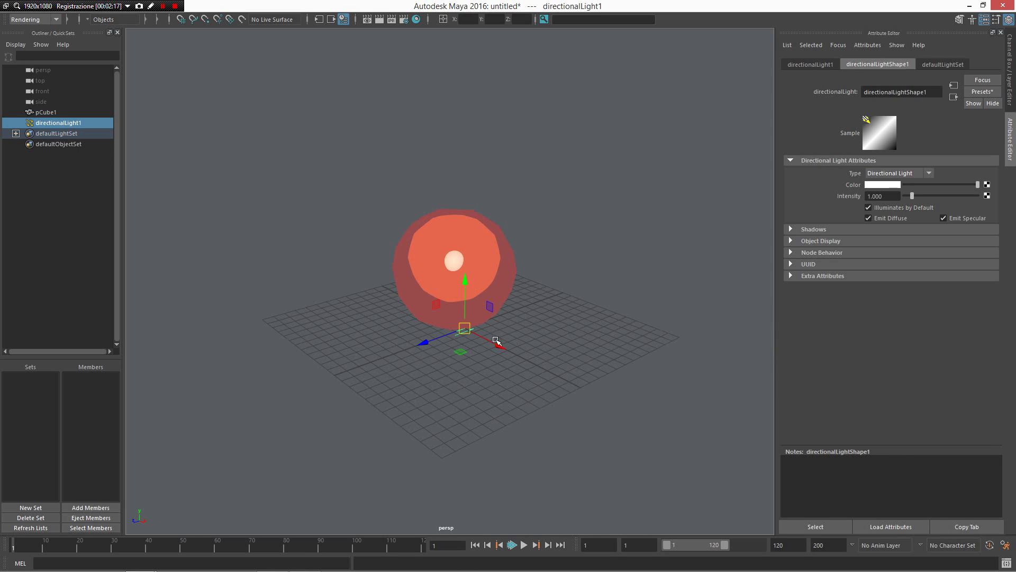
key("7")
Rotate the directional light so the highlight faces the front of the sphere.
key("r")
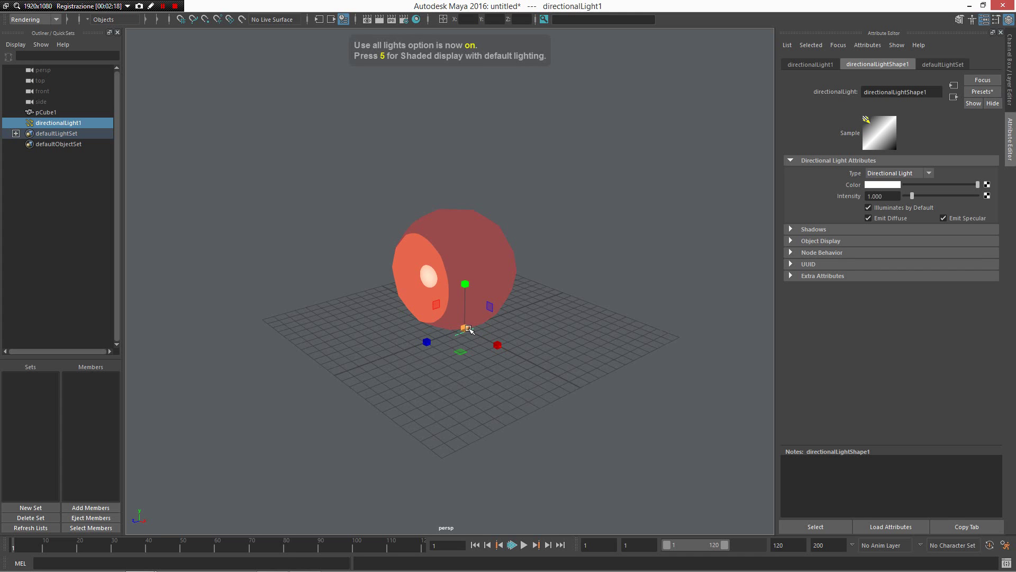
key("e")
left_click_drag(466, 338, 492, 323)
left_click_drag(496, 337, 443, 325, "alt")
Reselect pCube1 and tumble around it to inspect the highlight.
left_click(453, 296)
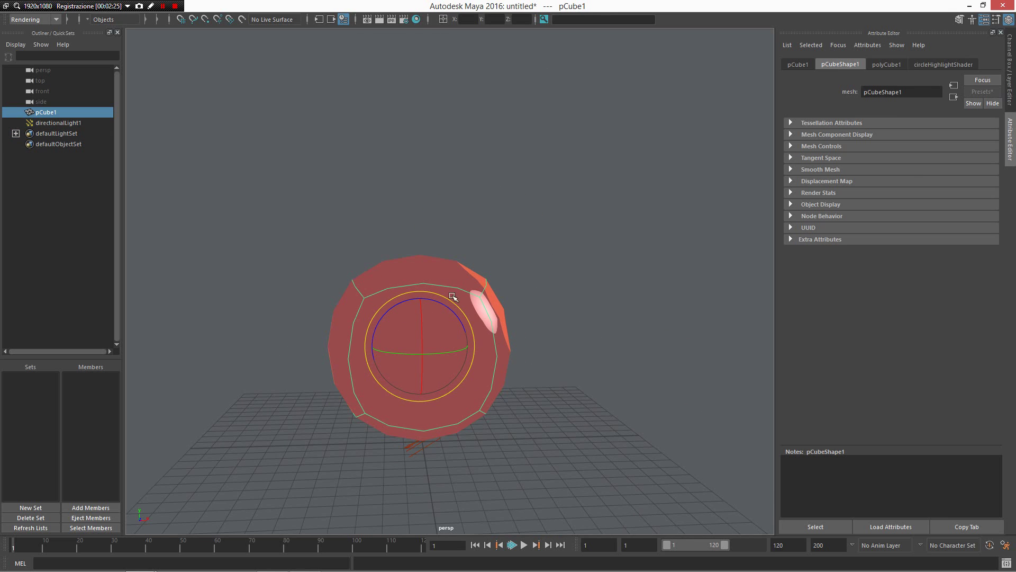
mouse_move(519, 294)
left_mouse_down("alt")
mouse_move(569, 288)
mouse_move(597, 299)
mouse_move(540, 318)
mouse_move(349, 294)
mouse_move(386, 250)
mouse_move(522, 315)
mouse_move(515, 334)
mouse_move(496, 333)
mouse_move(461, 259)
left_mouse_up("alt")
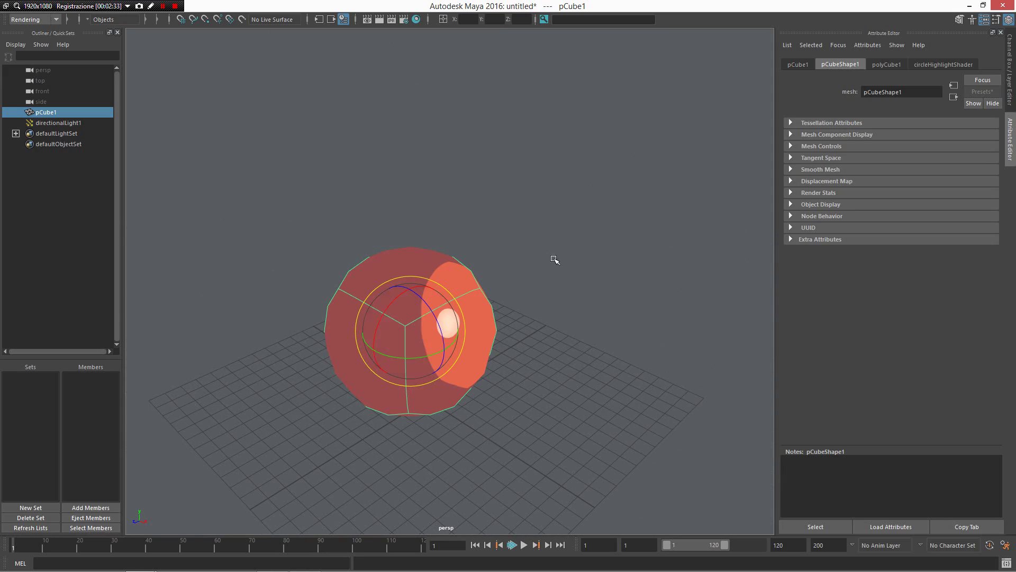
left_click_drag(554, 260, 549, 315, "alt")
left_click(577, 317)
left_click_drag(601, 281, 504, 232, "alt")
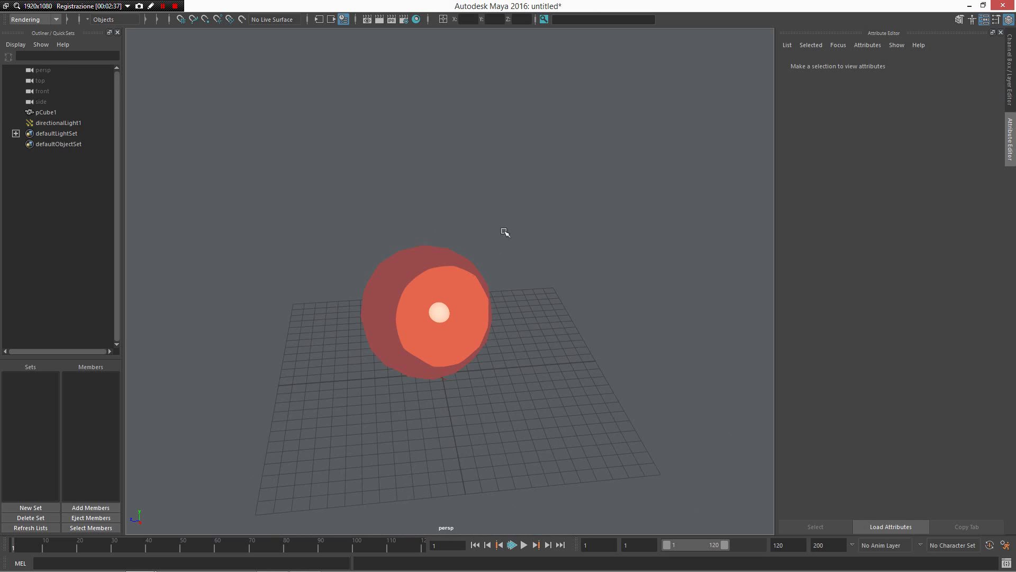
left_click(430, 283)
left_click_drag(430, 283, 464, 285, "alt")
Smooth pCube1's mesh from the polygon marking menu.
right_click(463, 285, "shift")
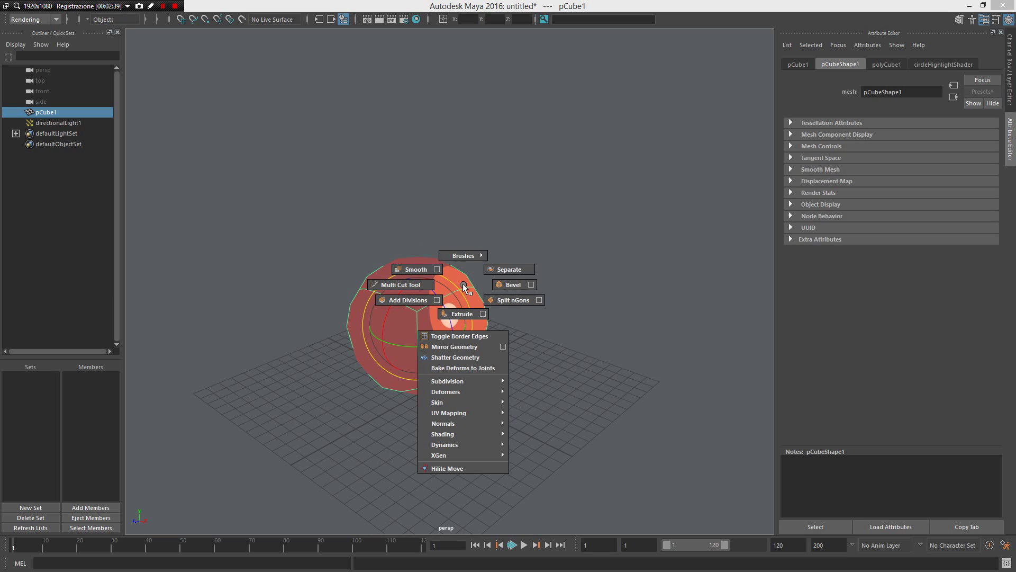
left_click(417, 269)
scroll(534, 291, "up", 3)
Reselect pCube1 and tumble around the smoothed sphere.
left_click(537, 283)
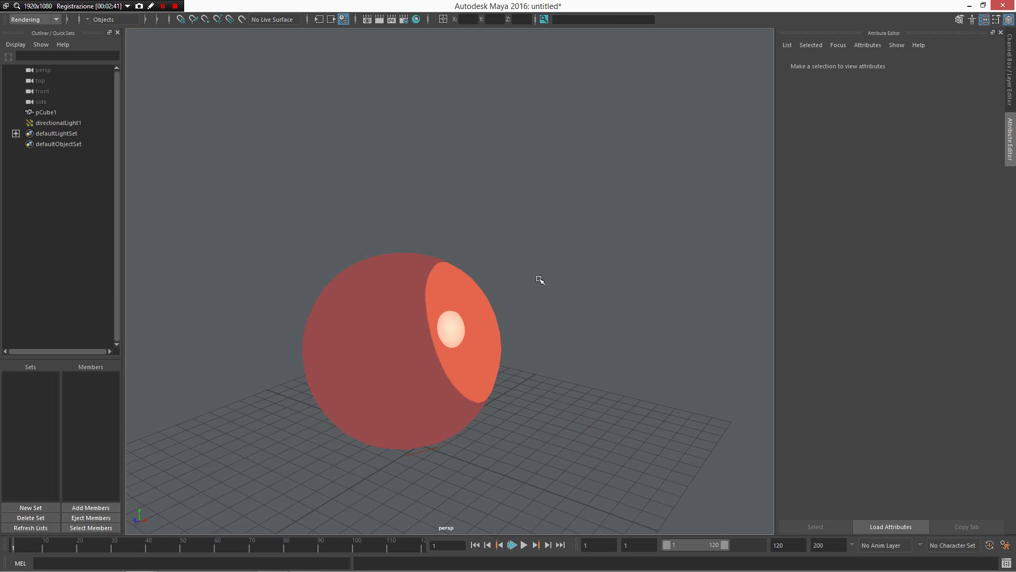
left_click(481, 315)
left_click_drag(482, 315, 535, 288, "alt")
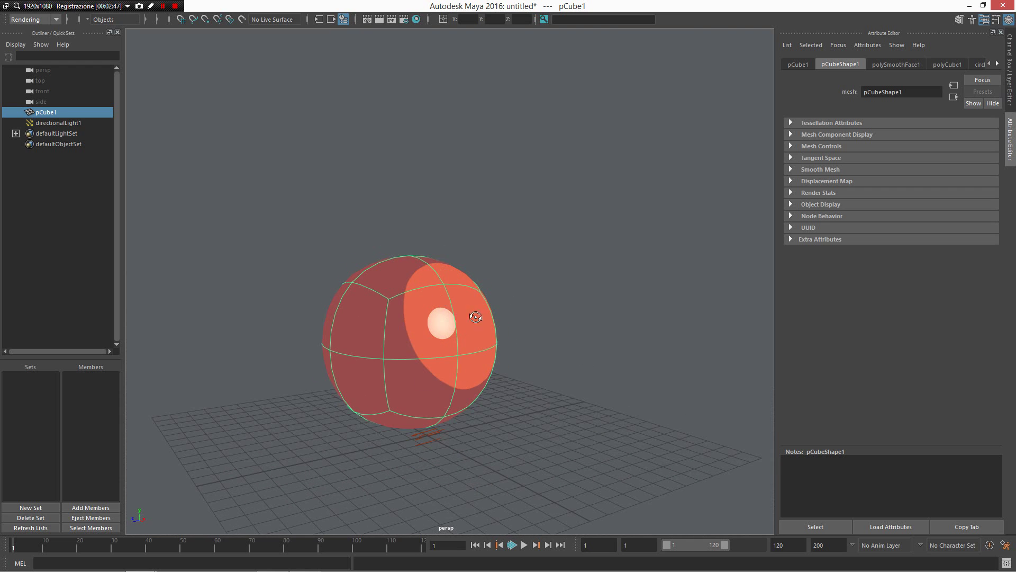
mouse_move(475, 316)
left_mouse_down("alt")
mouse_move(502, 333)
mouse_move(461, 320)
left_mouse_up("alt")
right_click(445, 320, "shift")
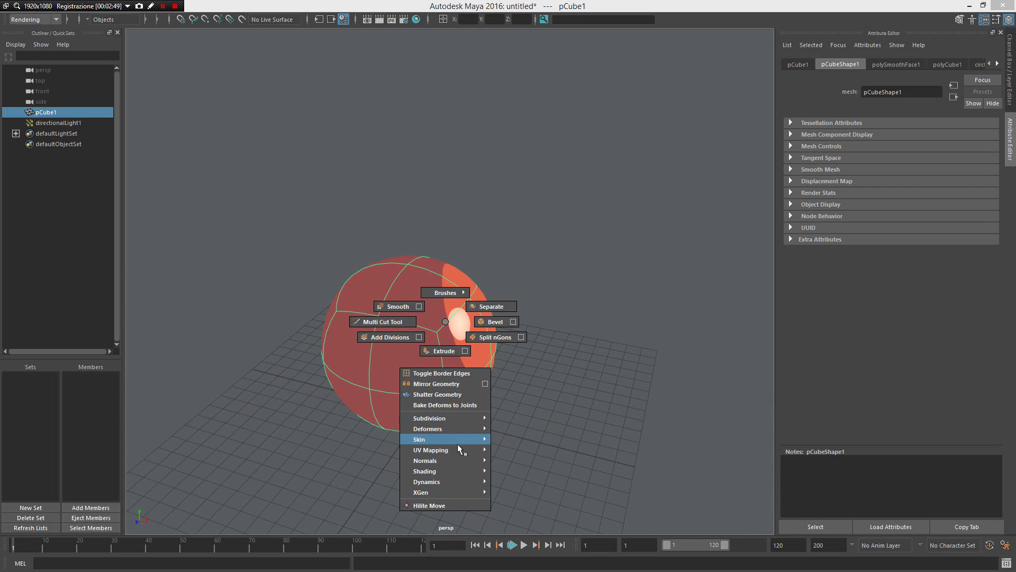
Apply the Shaded Brightness Three Tone material to pCube1.
mouse_move(459, 454)
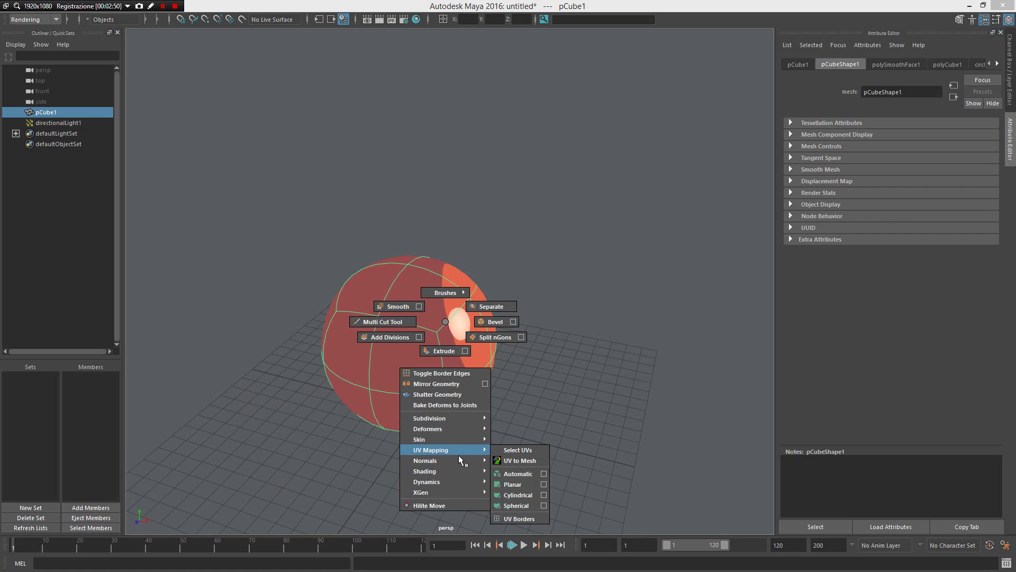
mouse_move(466, 471)
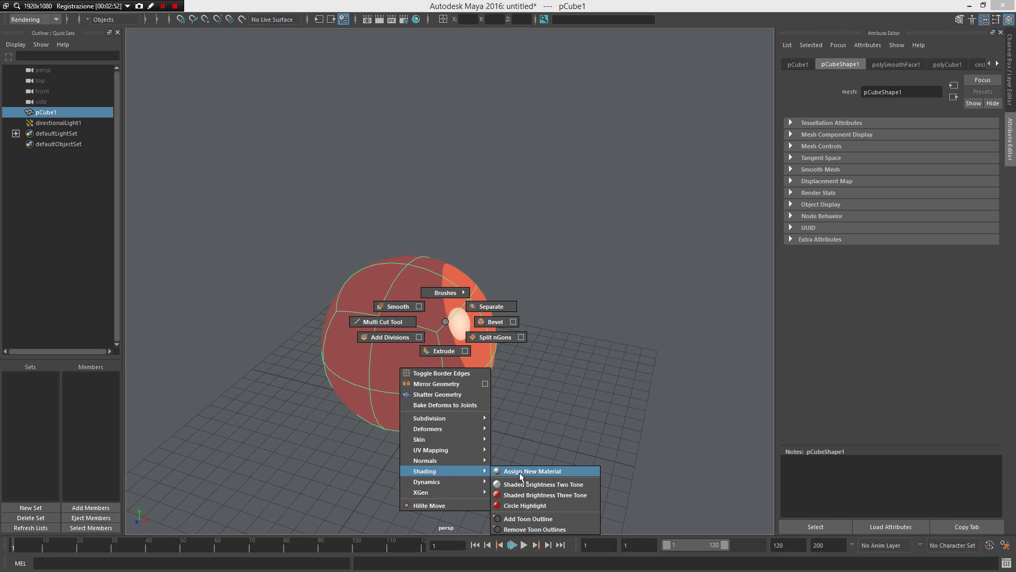
left_click(538, 497)
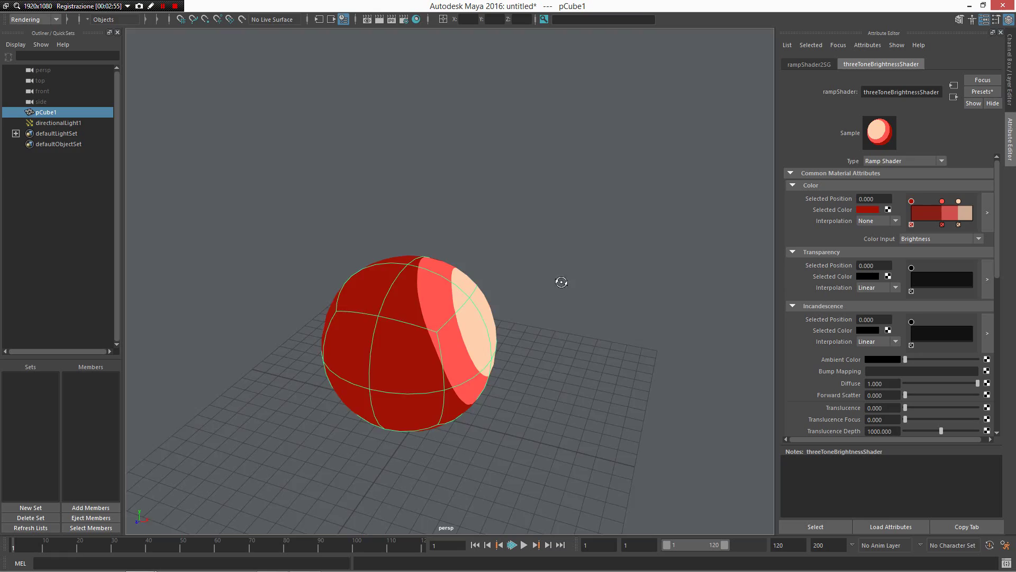
left_click_drag(561, 281, 730, 207, "alt")
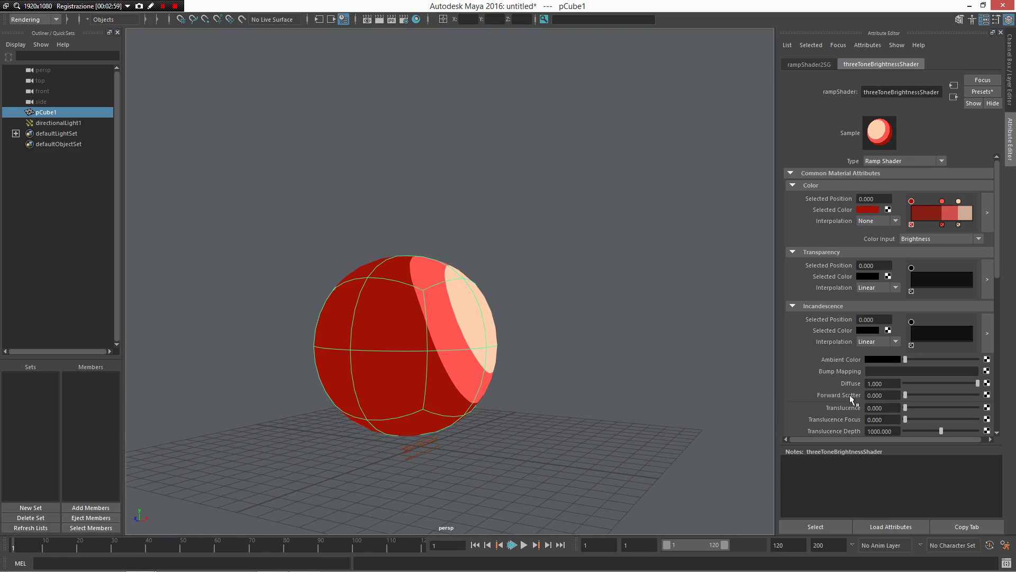
scroll(881, 324, "down", 5)
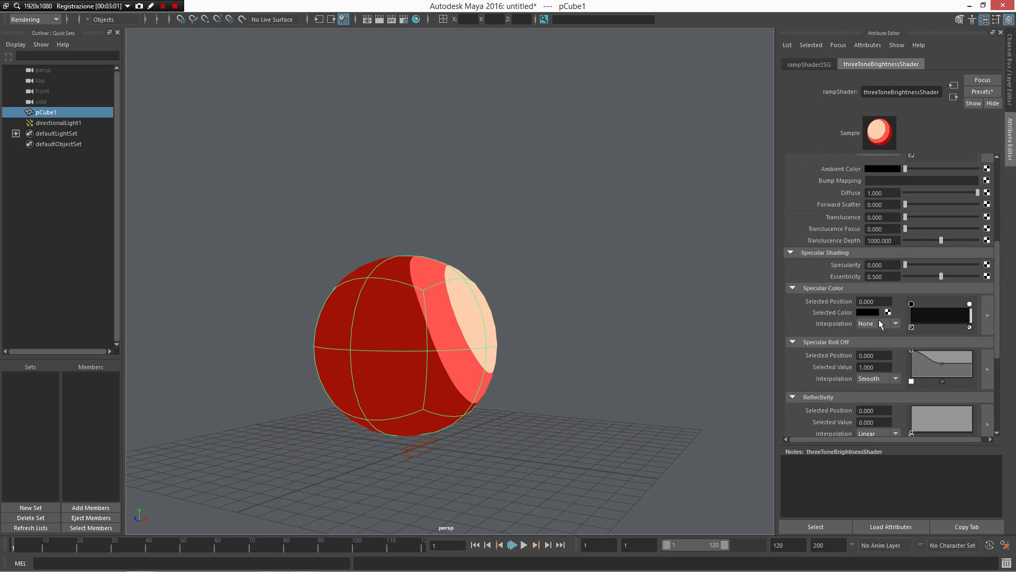
scroll(878, 328, "down", 4)
scroll(900, 318, "up", 10)
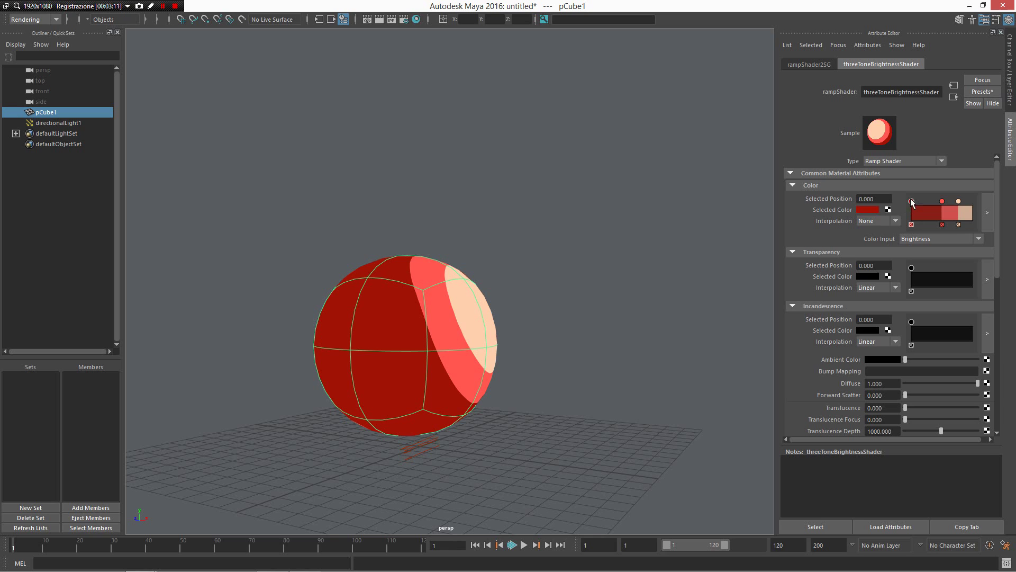
Recolour the dark ramp tone to orange-brown and the middle tone to orange.
left_click(867, 210)
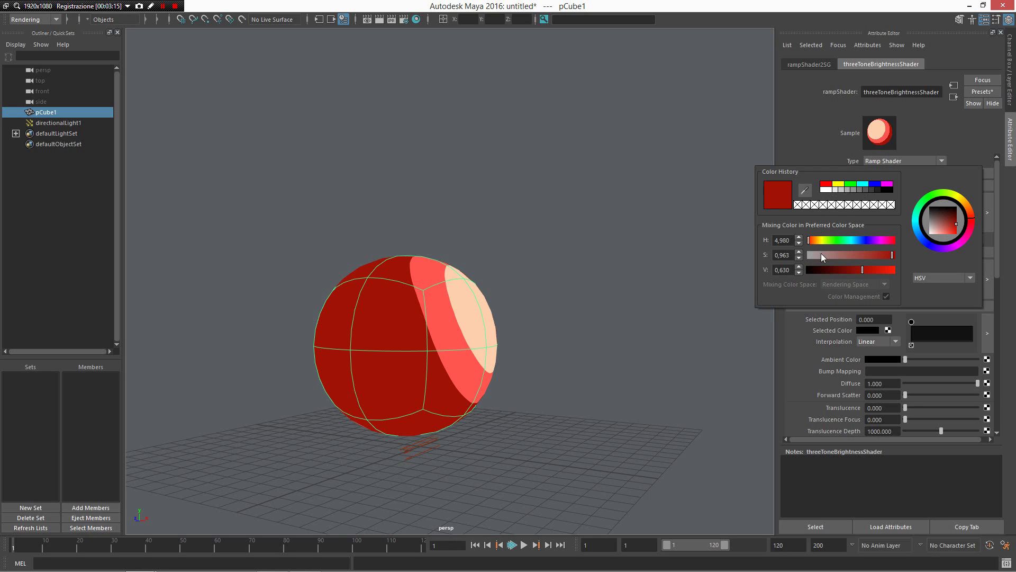
left_click(814, 241)
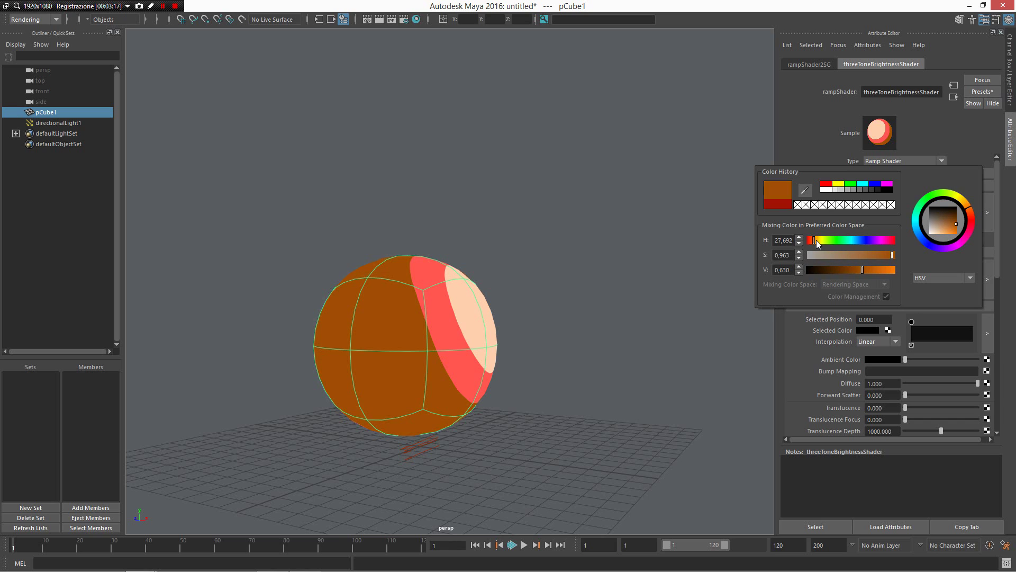
left_click(830, 149)
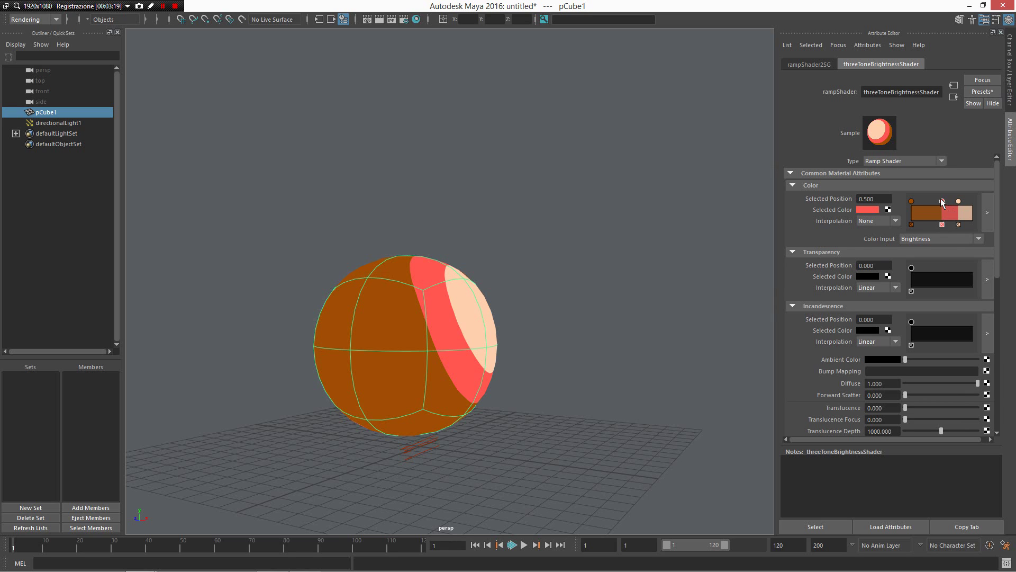
left_click(859, 210)
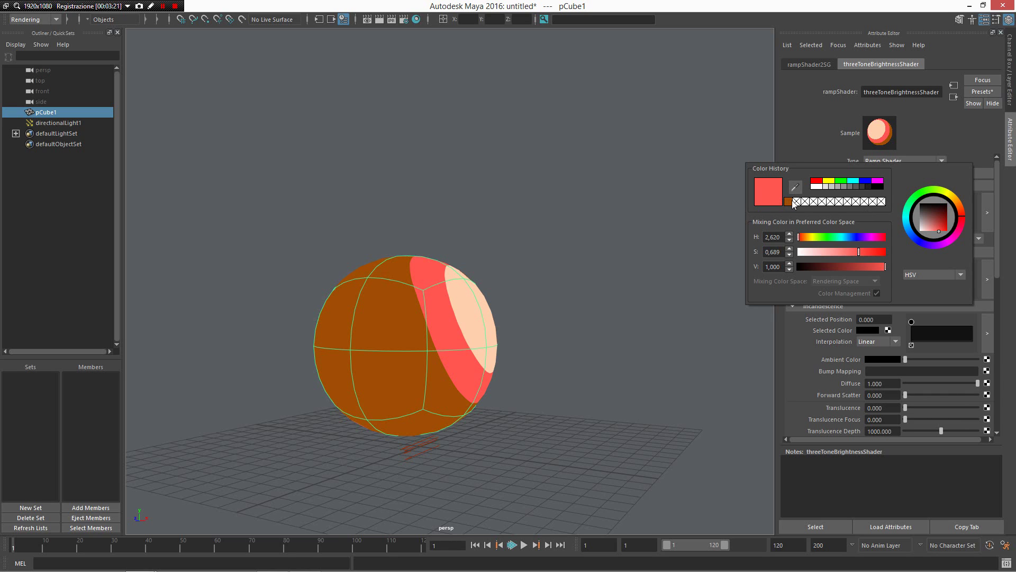
left_click_drag(803, 238, 807, 237)
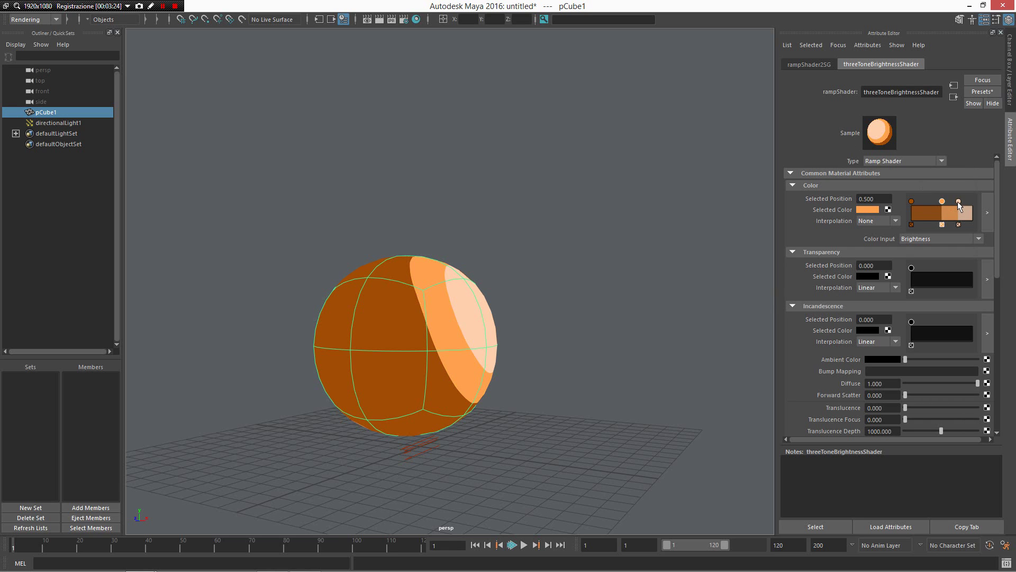
Lower the brightest band's saturation to 0.224 for a pale peach, then clear selection.
left_click(868, 212)
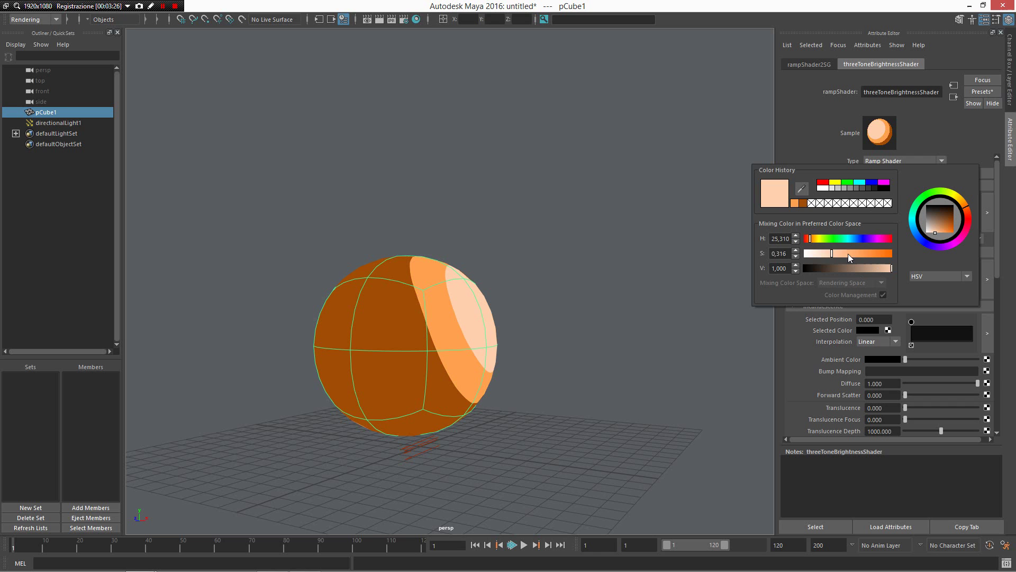
left_click_drag(821, 255, 825, 254)
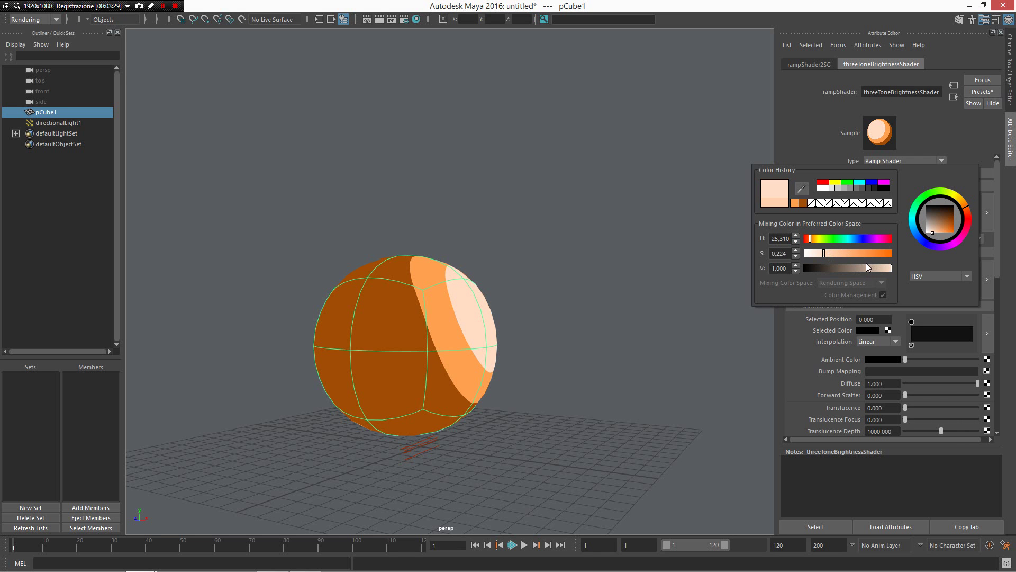
left_click(556, 267)
left_click_drag(601, 209, 545, 260, "alt")
left_click_drag(546, 259, 448, 313)
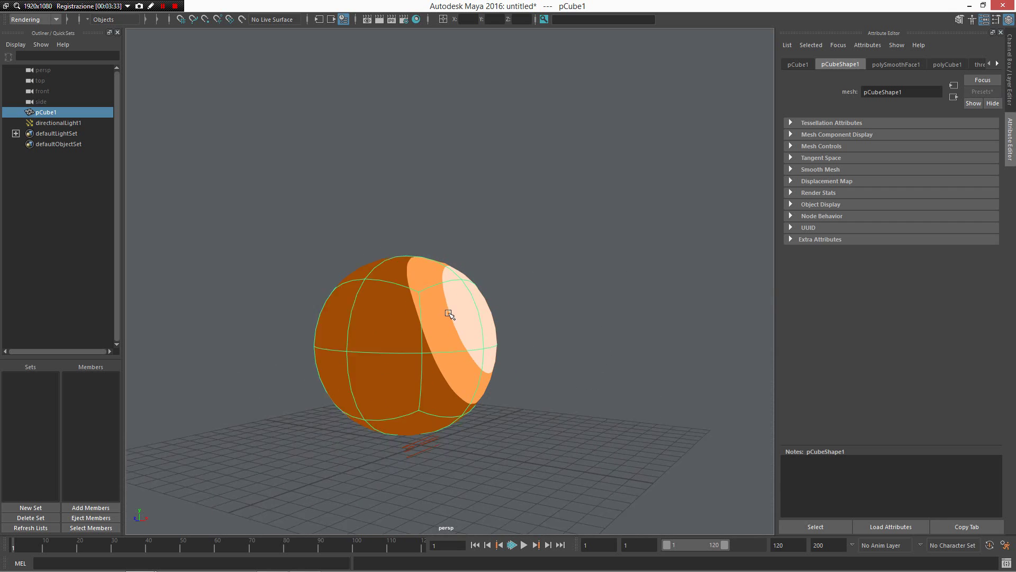
Rotate directionalLight1 under all-lights shading (6, 7) so the peach highlight hits the right edge.
left_click(419, 447)
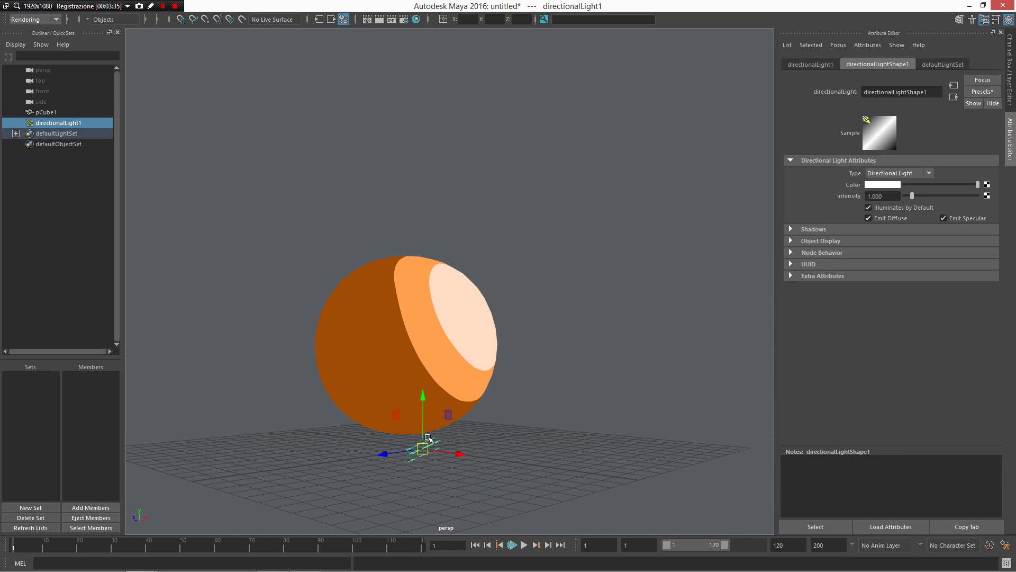
key("e")
mouse_move(428, 438)
left_mouse_down()
mouse_move(413, 469)
mouse_move(428, 451)
left_mouse_up()
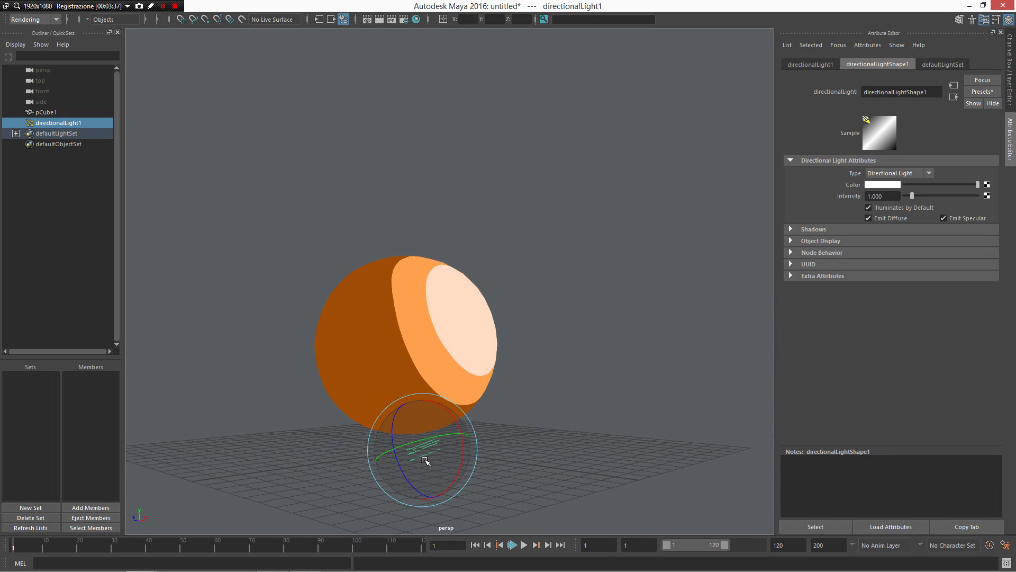
key("6")
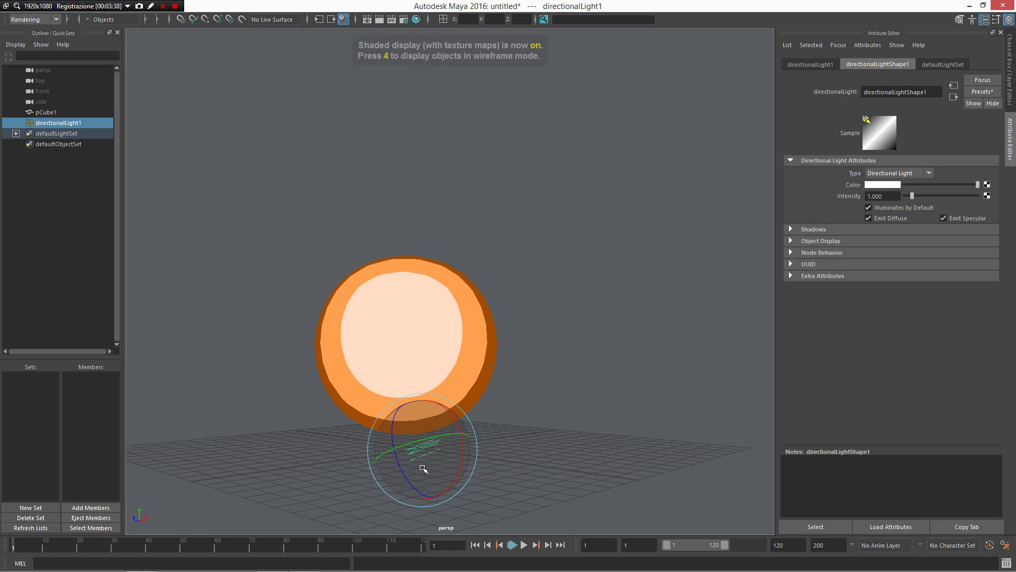
mouse_move(536, 372)
left_mouse_down("alt")
mouse_move(601, 378)
mouse_move(656, 449)
mouse_move(476, 420)
mouse_move(556, 360)
mouse_move(670, 319)
mouse_move(537, 356)
mouse_move(361, 299)
left_mouse_up("alt")
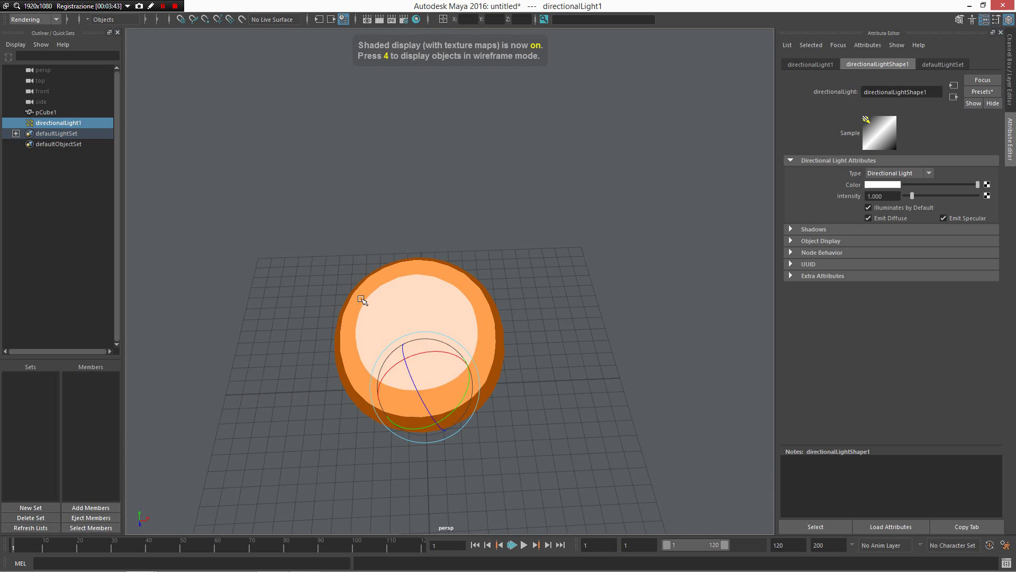
key("7")
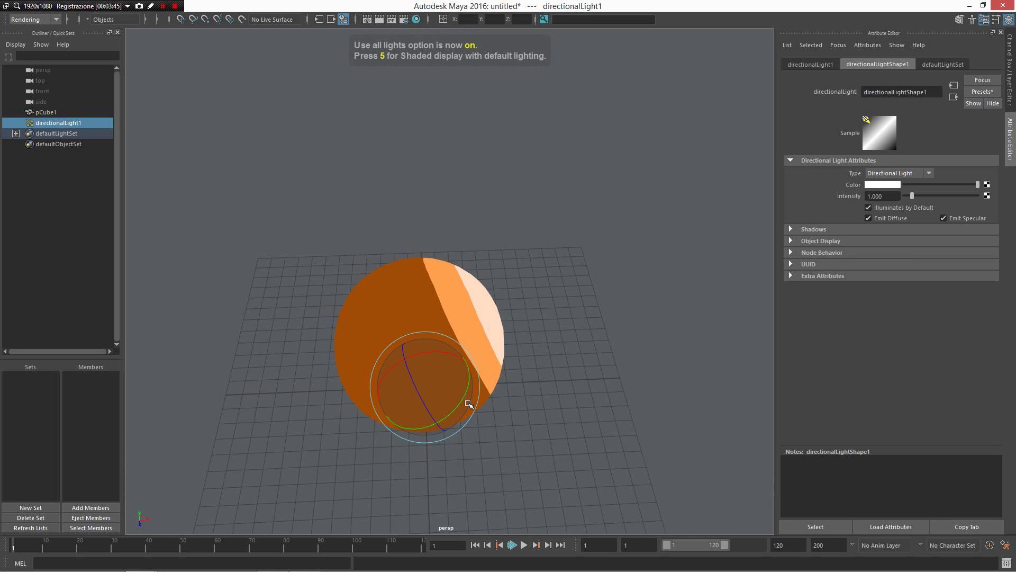
left_click_drag(537, 359, 428, 321, "alt")
left_click_drag(449, 416, 505, 300)
Select pCube1 and add a toon outline from the Shading marking menu.
left_click_drag(549, 364, 526, 299, "alt")
left_click(497, 308)
left_click_drag(396, 302, 432, 295, "alt")
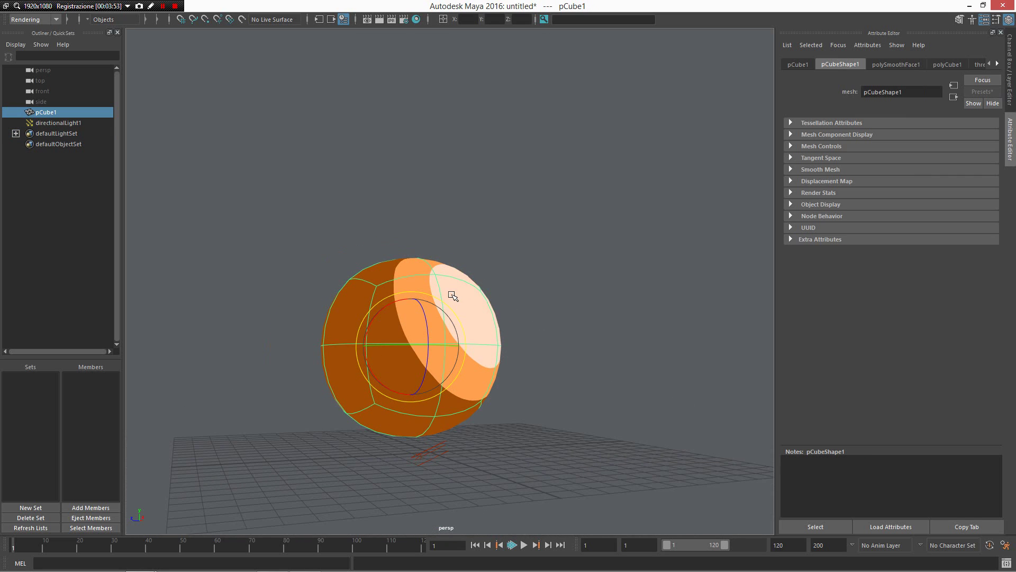
mouse_move(451, 294)
right_mouse_down("shift")
mouse_move(468, 443)
mouse_move(553, 491)
right_mouse_up("shift")
left_click_drag(560, 296, 472, 278, "alt")
left_click(513, 298)
left_click(474, 289)
right_click_drag(471, 278, 560, 473, "shift")
left_click_drag(562, 448, 546, 425, "alt")
Turn on smooth preview (3) and select the pfxToon1 outline.
key("3")
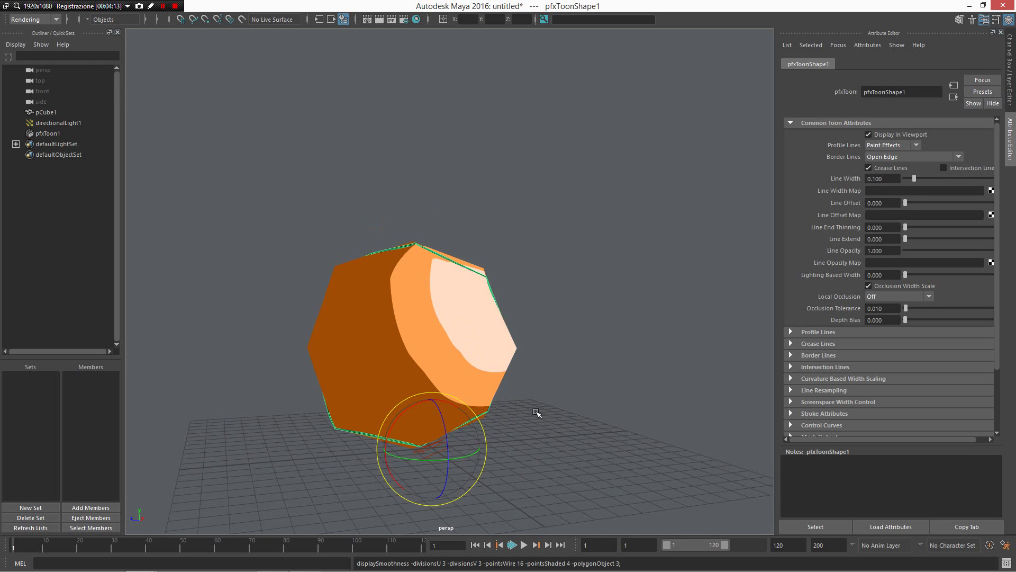
left_click(496, 362)
key("3")
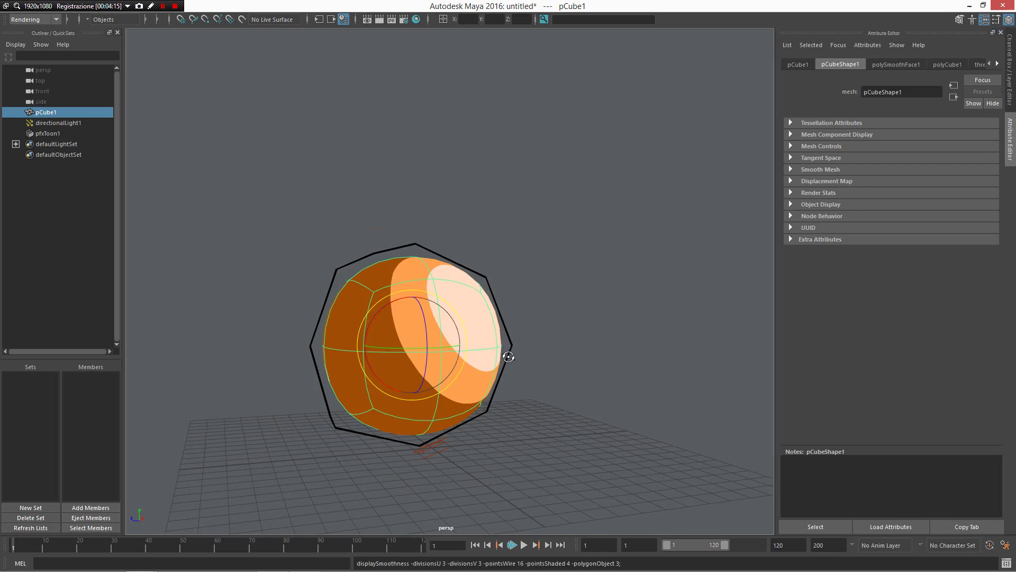
left_click_drag(509, 356, 522, 341, "alt")
left_click(521, 341)
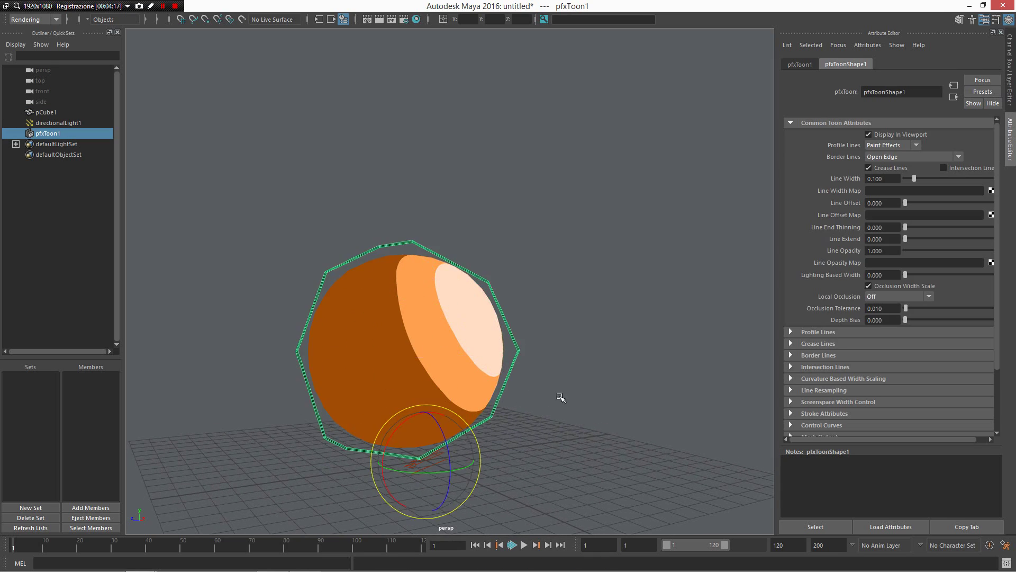
left_click_drag(560, 397, 511, 354, "alt")
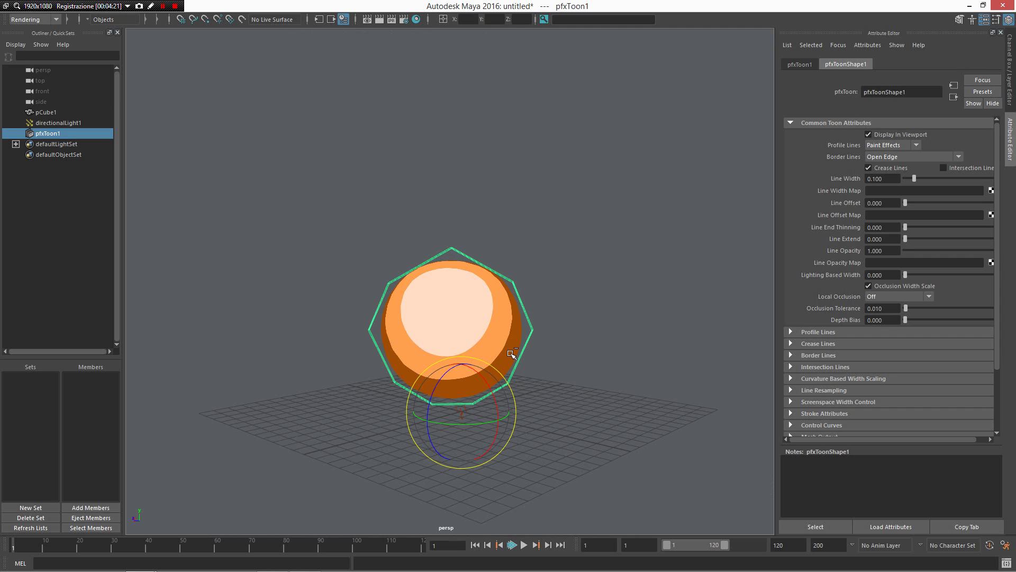
Start a new scene without saving and drag out a polygon sphere on the grid.
key("ctrl+n")
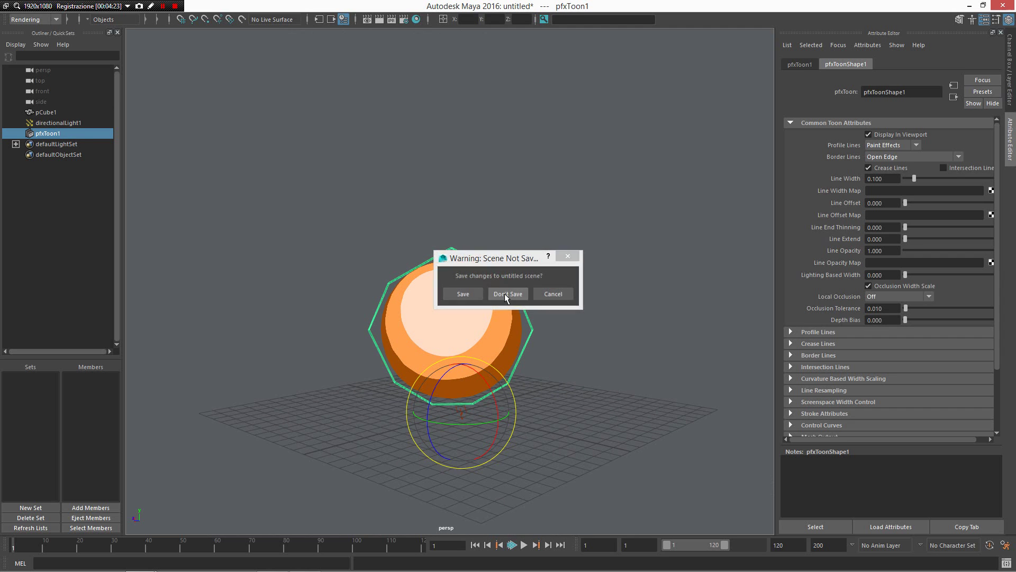
left_click(506, 293)
right_click(440, 275)
mouse_move(441, 277)
right_mouse_down("shift")
mouse_move(459, 229)
mouse_move(405, 234)
right_mouse_up("shift")
left_click_drag(435, 324, 535, 316)
left_click_drag(535, 316, 436, 269, "alt")
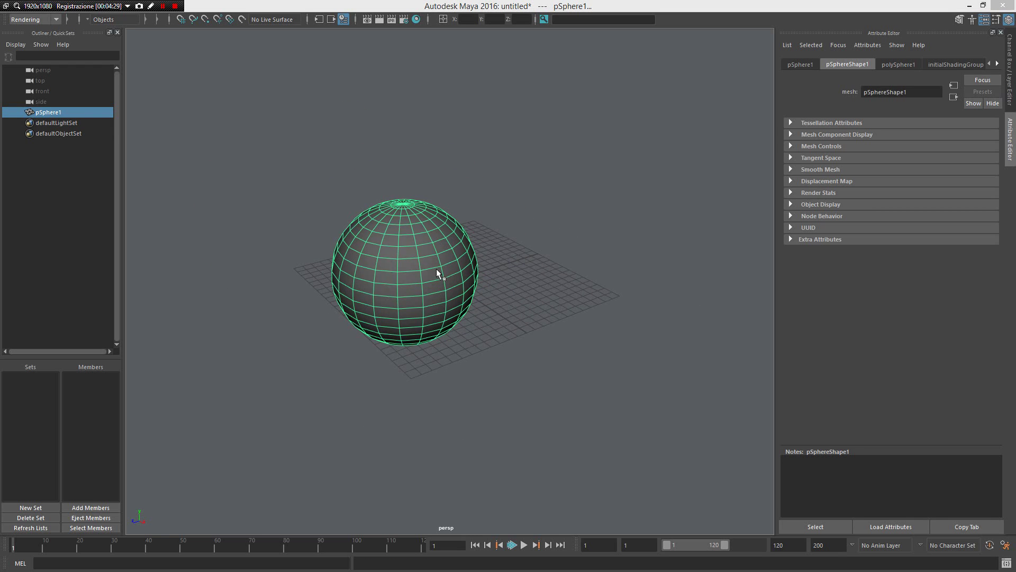
Smooth pSphere1 into a denser mesh.
right_click_drag(436, 270, 390, 255, "shift")
left_click_drag(458, 275, 549, 272, "alt")
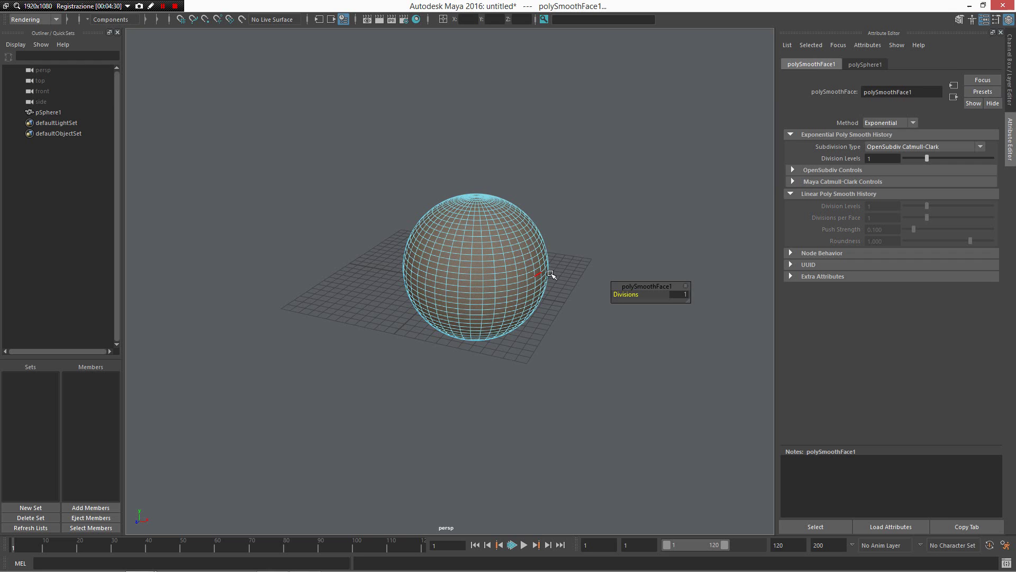
right_click_drag(497, 256, 580, 210)
left_click(568, 226)
left_click_drag(568, 226, 535, 243, "alt")
left_click_drag(535, 243, 540, 217)
left_click_drag(540, 216, 471, 288)
Give pSphere1 the red Shaded Brightness Three Tone shader and a toon outline.
left_click(471, 288)
mouse_move(520, 241)
right_mouse_down("shift")
mouse_move(542, 428)
mouse_move(526, 338)
mouse_move(527, 392)
mouse_move(595, 405)
mouse_move(595, 414)
right_mouse_up("shift")
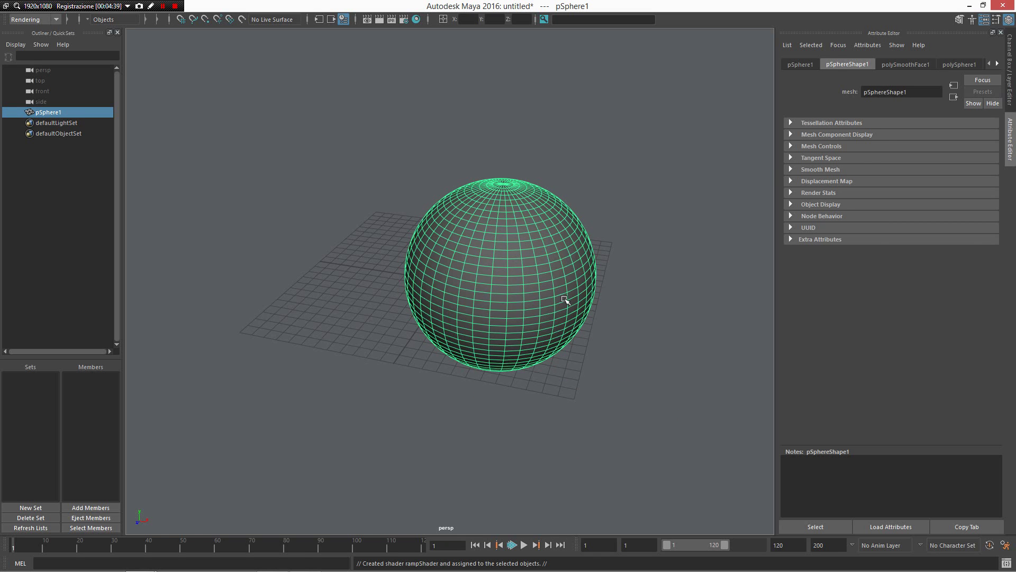
mouse_move(510, 250)
right_mouse_down("shift")
mouse_move(529, 404)
mouse_move(516, 378)
mouse_move(514, 392)
mouse_move(556, 400)
mouse_move(590, 434)
mouse_move(585, 448)
right_mouse_up("shift")
Select the pfxToon1 outline and set its Line Width to 0.694.
scroll(571, 327, "up", 10)
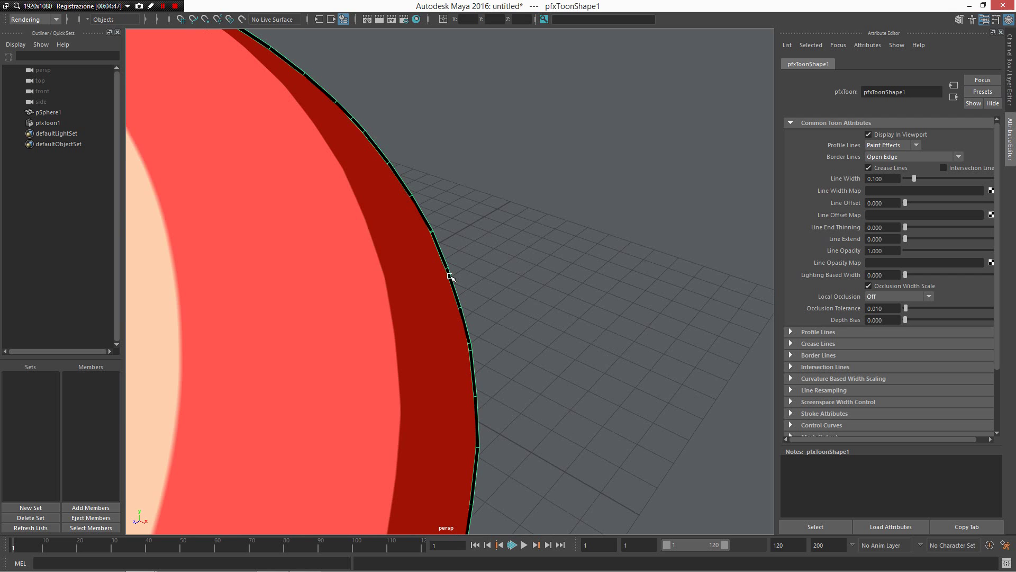
left_click(452, 276)
scroll(529, 265, "down", 5)
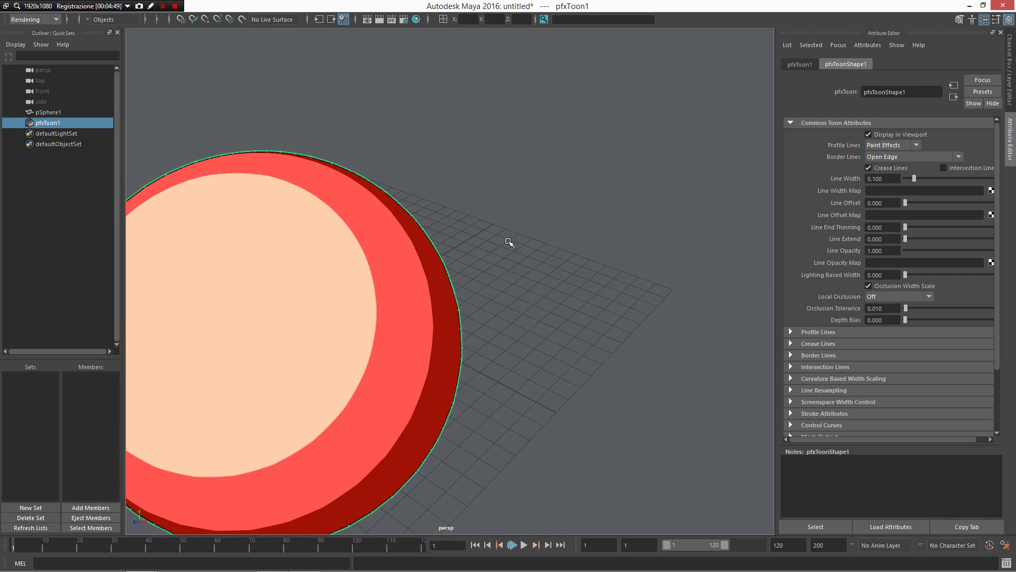
right_click_drag(506, 240, 447, 222, "alt")
middle_click_drag(447, 223, 544, 211, "alt")
right_click_drag(543, 212, 627, 307, "alt")
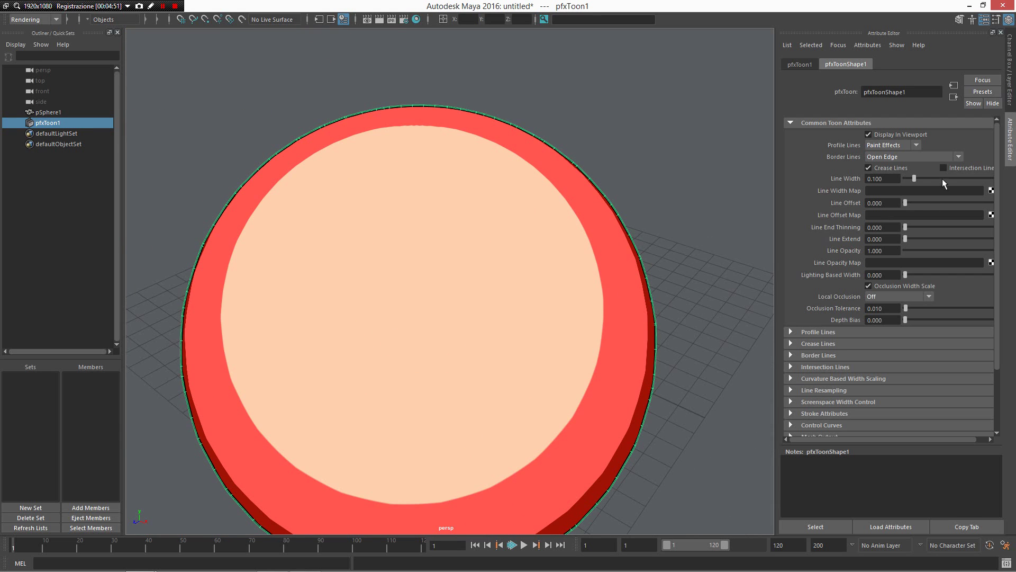
left_click_drag(918, 178, 968, 177)
right_click_drag(667, 293, 338, 276, "alt")
Deselect the outline and orbit the camera around the thick-bordered sphere.
left_click_drag(338, 276, 665, 246, "alt")
left_click(662, 253)
right_click_drag(665, 247, 676, 268, "alt")
mouse_move(682, 292)
left_mouse_down("alt")
mouse_move(694, 288)
mouse_move(683, 280)
left_mouse_up("alt")
right_click_drag(683, 281, 660, 250, "alt")
left_click_drag(660, 250, 586, 247, "alt")
Switch pSphere1 to face mode and select two faces on its right side.
middle_click_drag(585, 247, 505, 233, "alt")
right_click(505, 233)
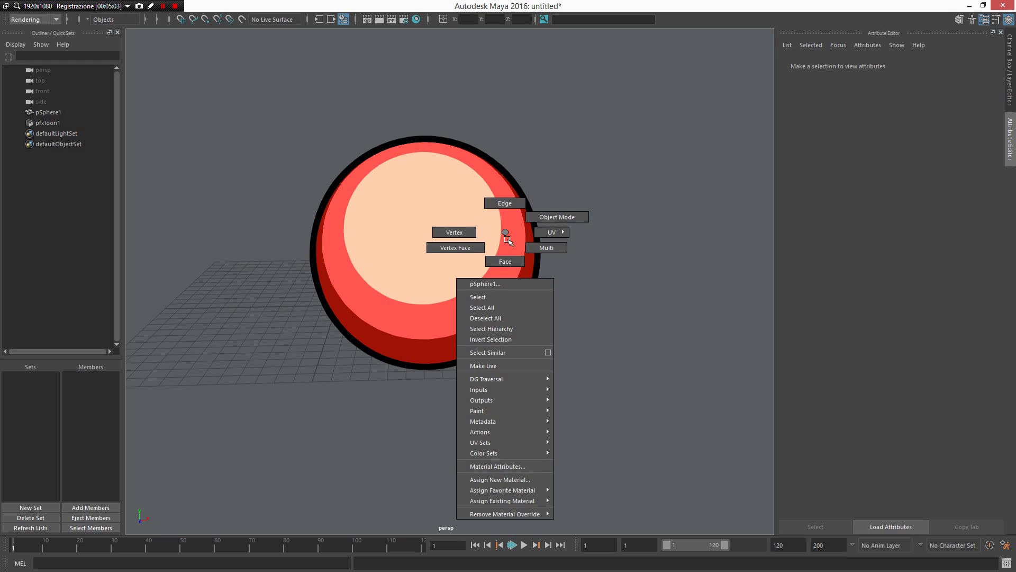
right_click_drag(507, 241, 512, 264)
left_click(474, 238)
left_click_drag(506, 253, 521, 255, "alt")
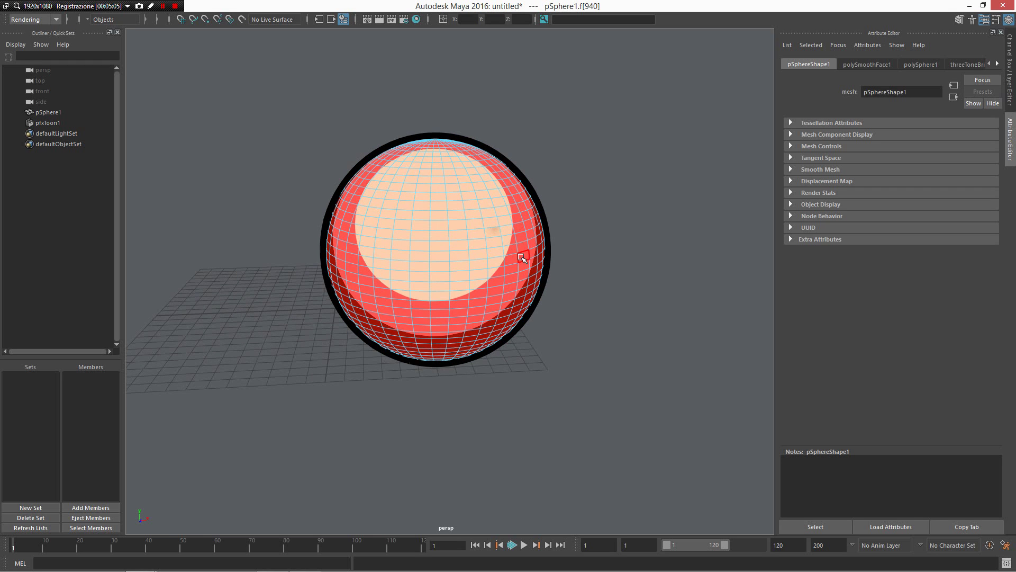
key("shift+z")
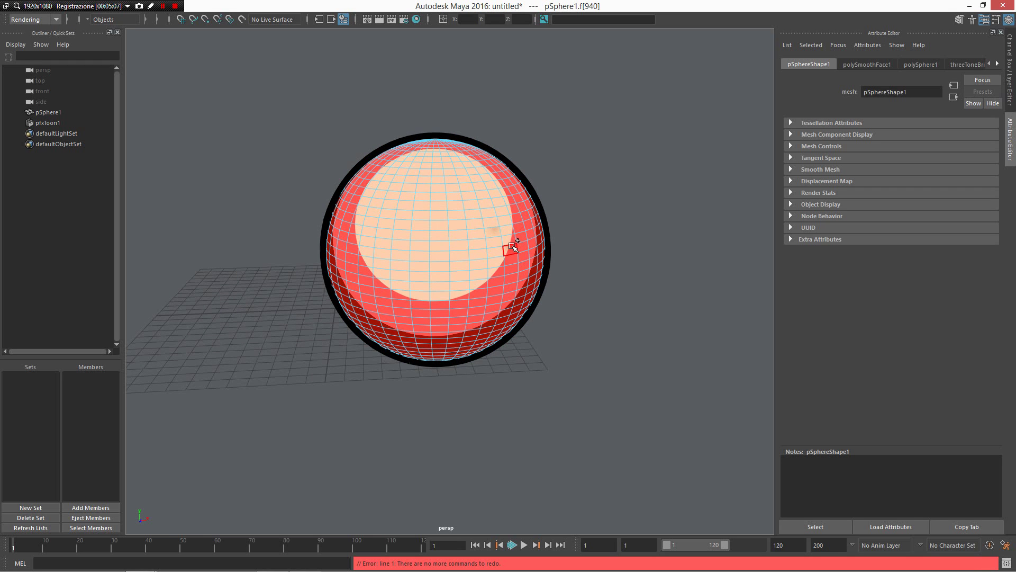
left_click(559, 241)
scroll(503, 220, "up", 2)
left_click(506, 236)
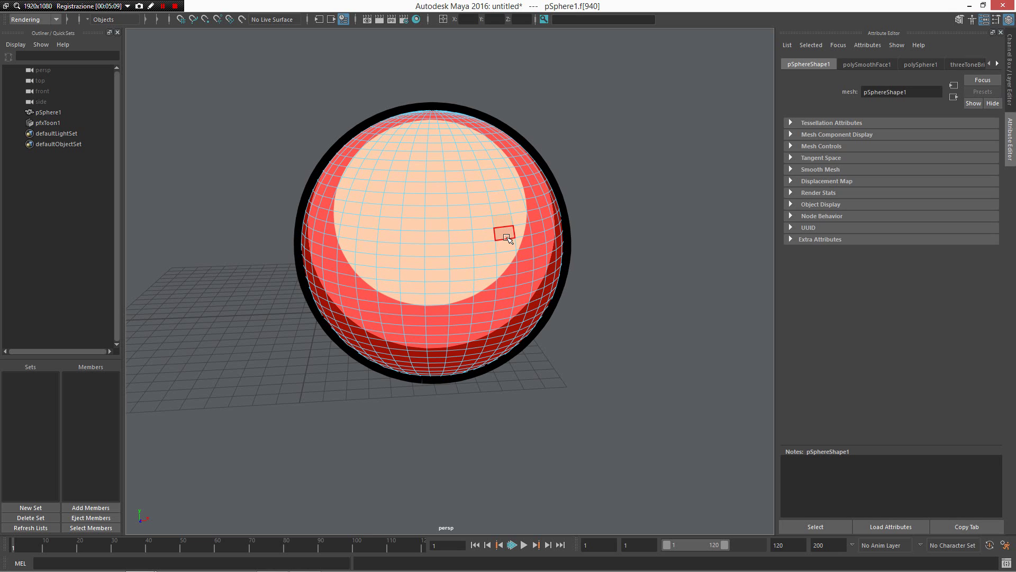
left_click(511, 241)
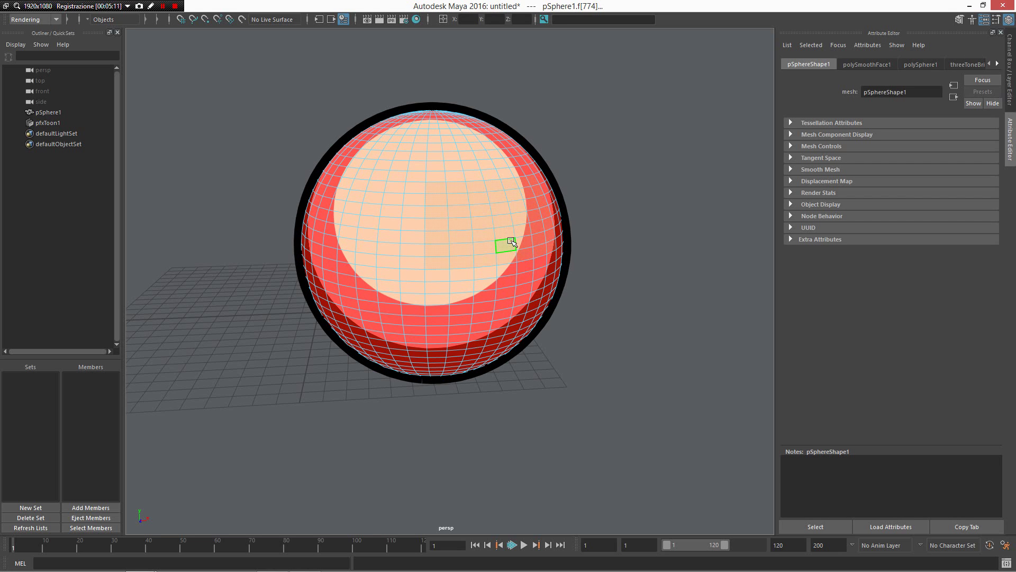
Extrude the selected faces to a thickness of 4.2 and return to object mode.
key("ctrl+e")
left_click_drag(524, 258, 569, 256, "alt")
middle_click_drag(570, 256, 516, 261, "alt")
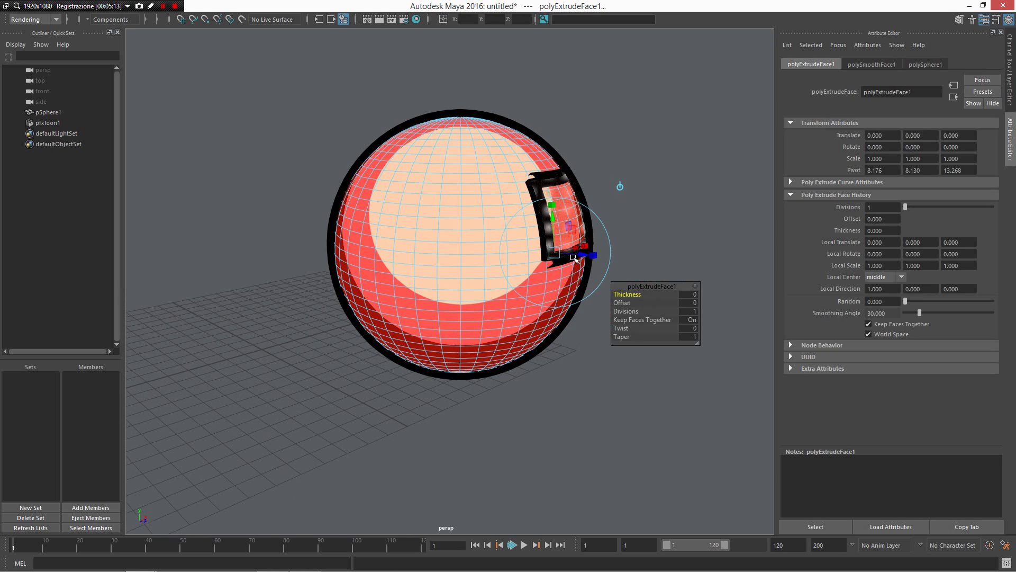
left_click_drag(633, 292, 653, 293)
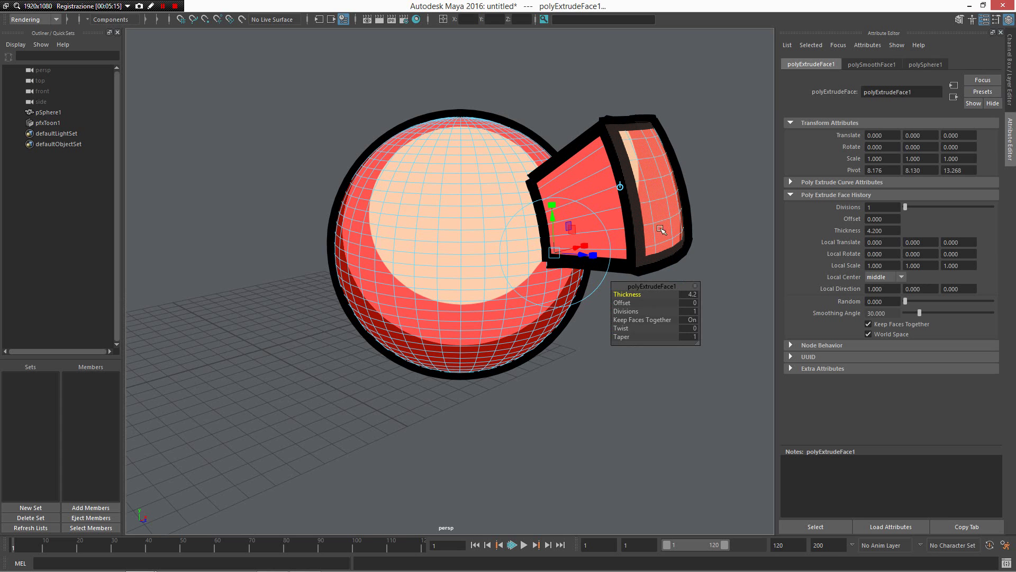
right_click_drag(645, 192, 698, 165)
left_click(701, 215)
left_click_drag(702, 215, 674, 240, "alt")
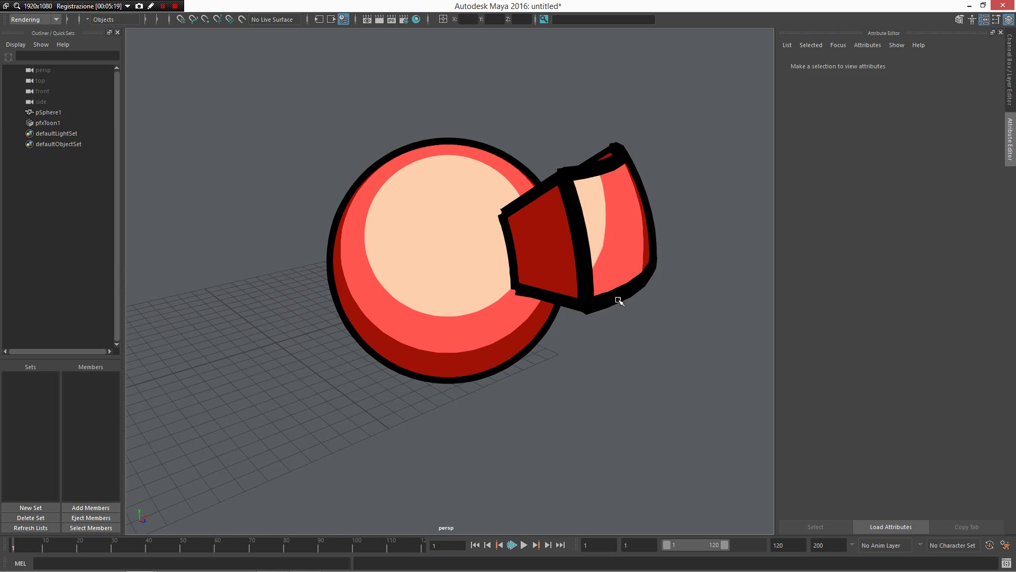
Thin the pfxToon1 outline to line width 0.260 and turn the extruded patch forward.
left_click(618, 301)
left_click_drag(607, 306, 628, 343, "alt")
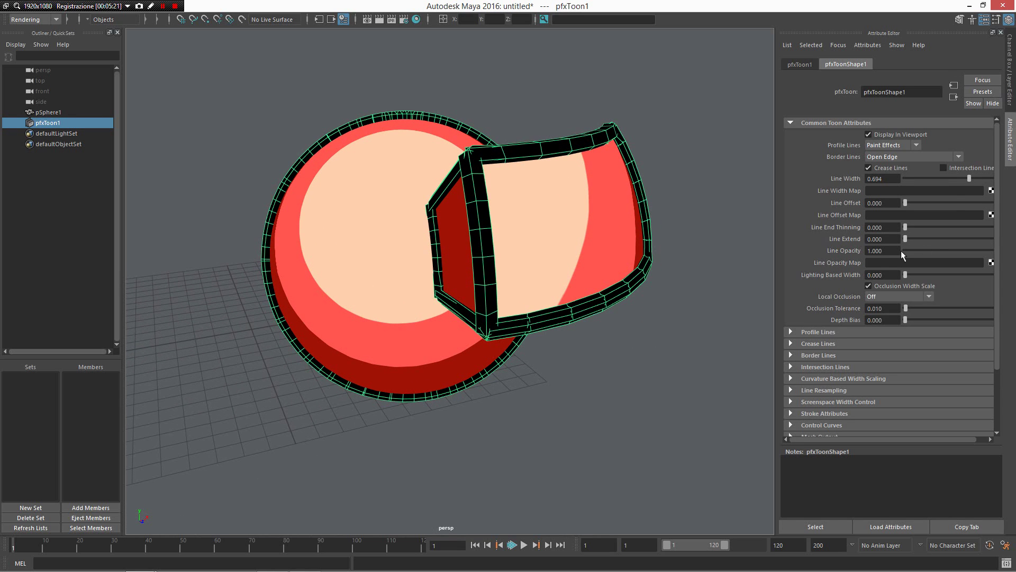
left_click_drag(967, 186, 928, 188)
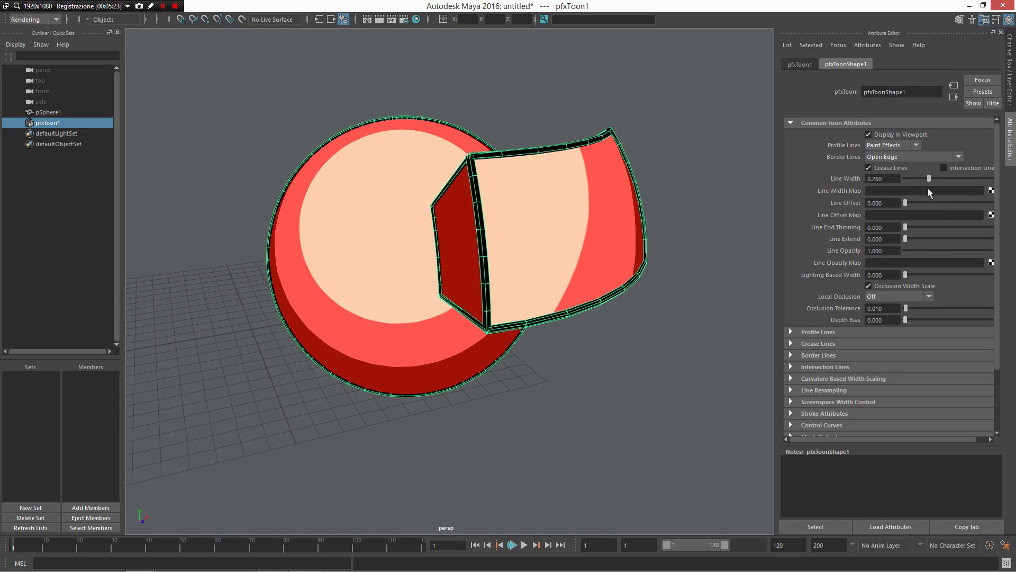
left_click(713, 256)
left_click_drag(712, 256, 620, 293, "alt")
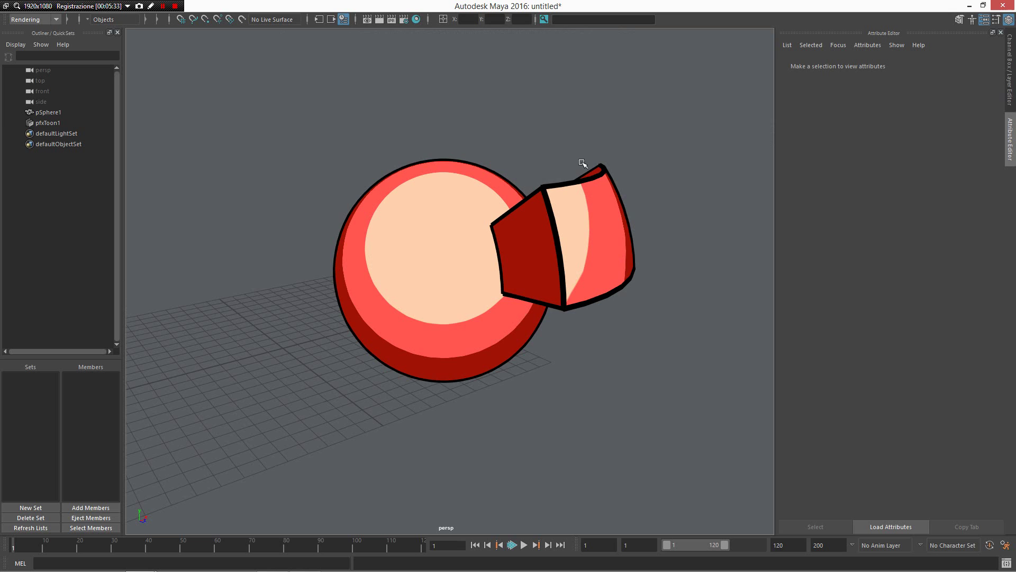
left_click(603, 165)
left_click_drag(593, 182, 566, 184, "alt")
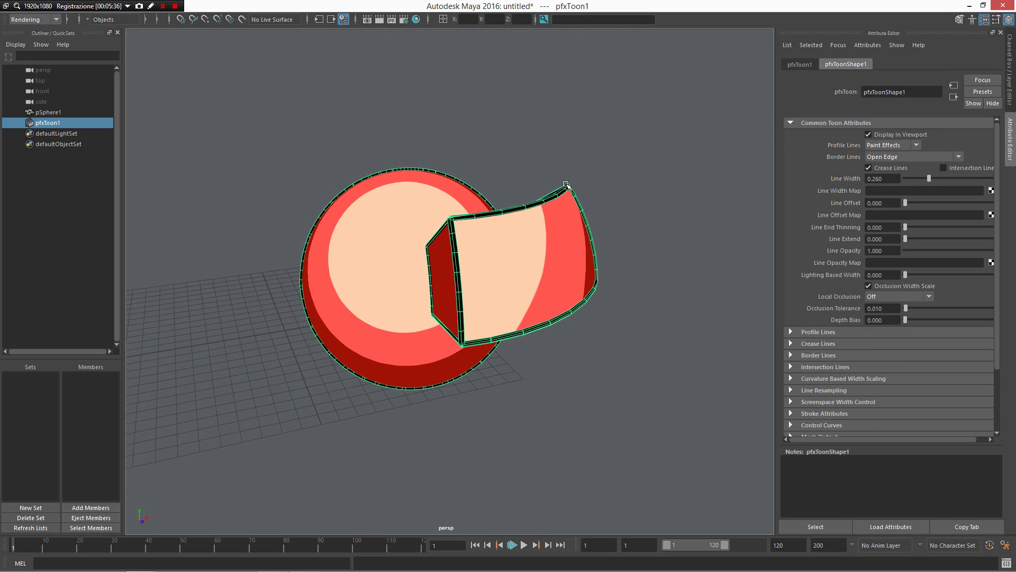
Create a line modifier on the pfxToon1 outline.
right_click(542, 201)
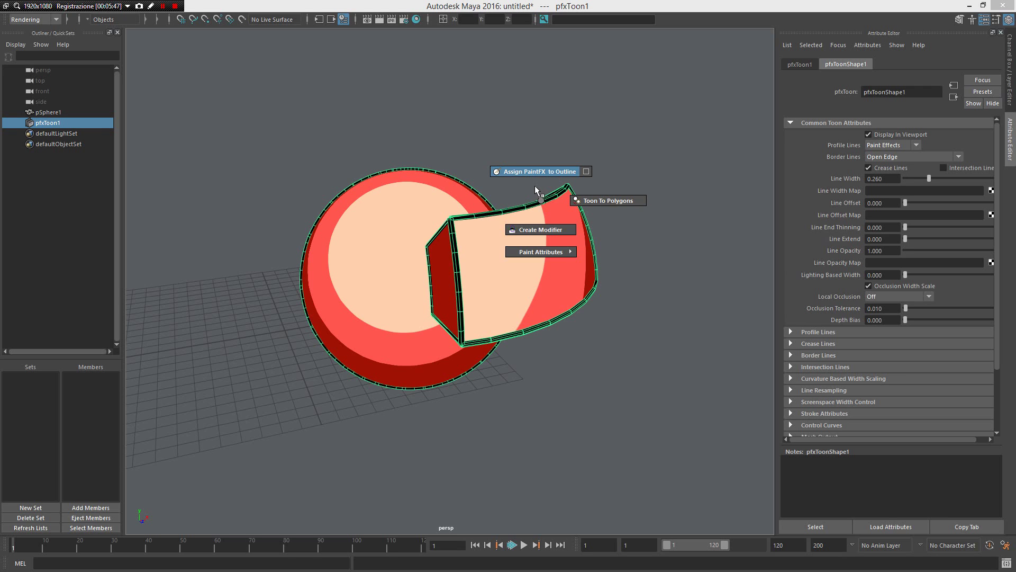
left_click(545, 230)
left_click_drag(479, 242, 499, 284, "alt")
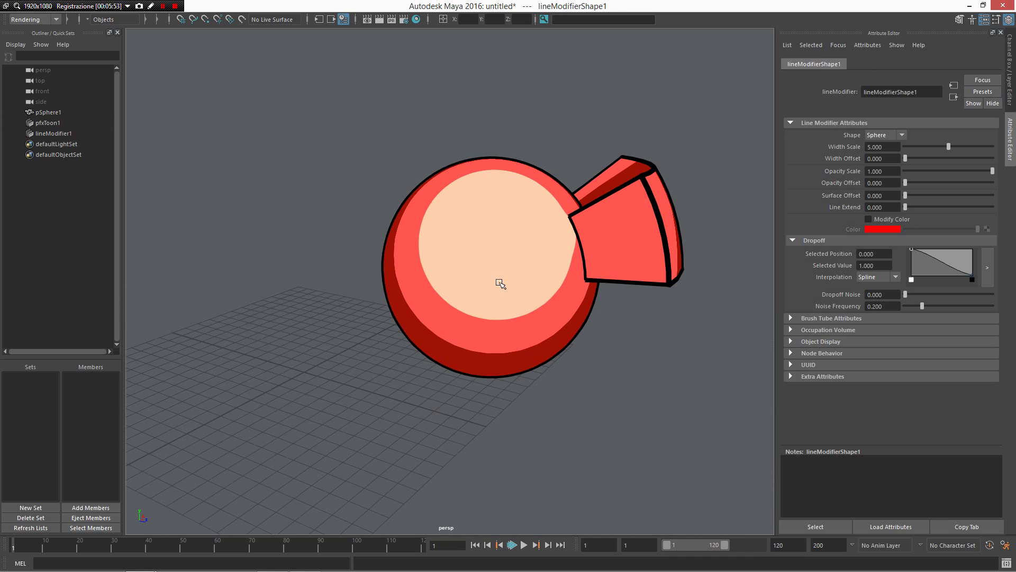
In wireframe, enlarge lineModifier1's sphere of influence and move it over the extrusion.
key("4")
mouse_move(574, 277)
left_mouse_down()
mouse_move(738, 297)
mouse_move(570, 324)
mouse_move(699, 185)
mouse_move(360, 378)
mouse_move(646, 390)
mouse_move(578, 485)
mouse_move(471, 268)
mouse_move(548, 212)
mouse_move(585, 166)
mouse_move(583, 264)
mouse_move(508, 174)
mouse_move(604, 272)
mouse_move(490, 422)
mouse_move(476, 270)
mouse_move(335, 415)
mouse_move(634, 312)
mouse_move(370, 455)
mouse_move(652, 290)
mouse_move(543, 273)
mouse_move(540, 198)
left_mouse_up()
key("5")
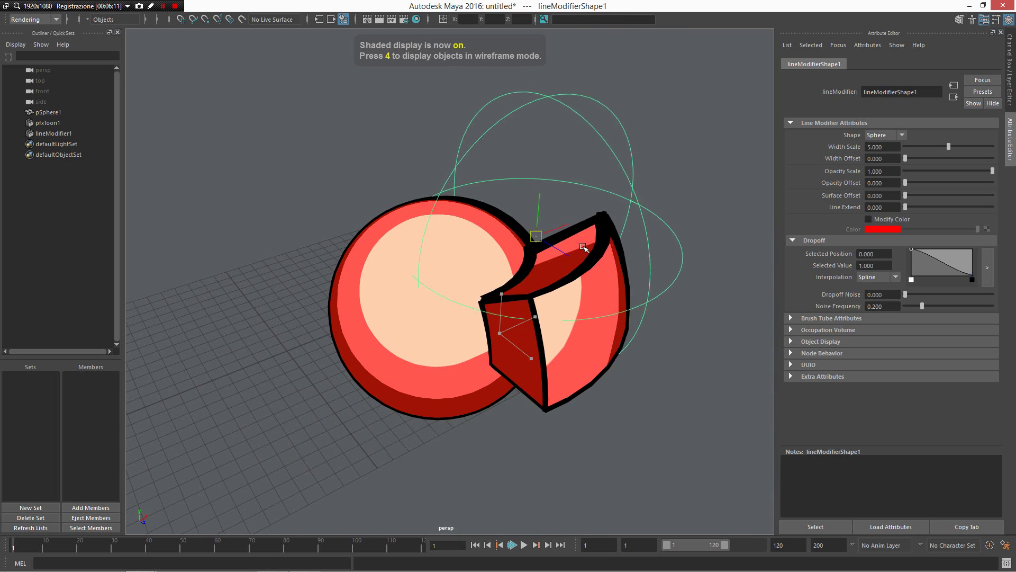
scroll(539, 227, "down", 3)
left_click_drag(537, 275, 503, 270, "alt")
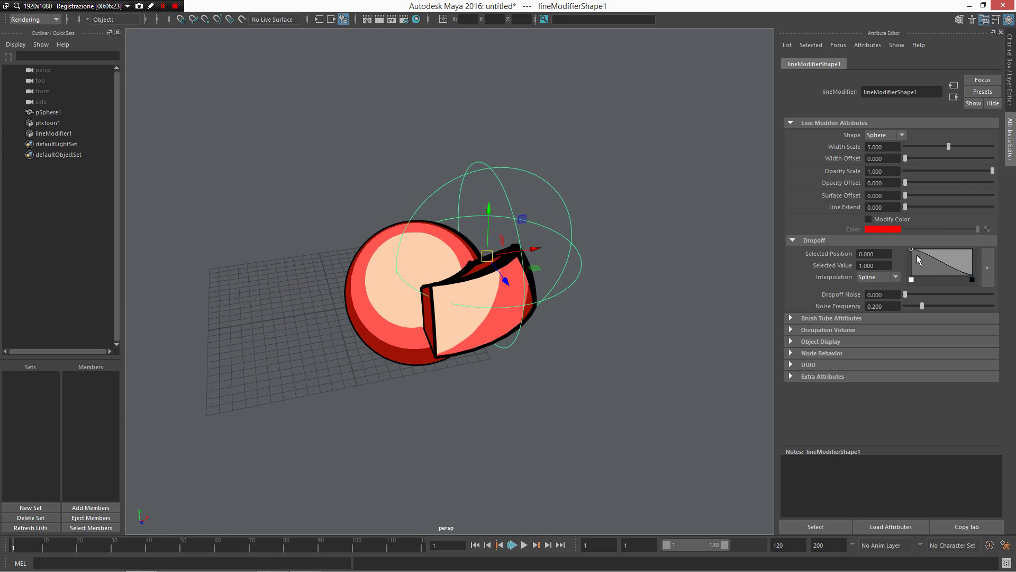
Set lineModifier1's Width Scale to about 7.4, Width Offset 0.209, Surface Offset 0.337.
left_click_drag(912, 179, 964, 193)
left_click_drag(950, 144, 970, 152)
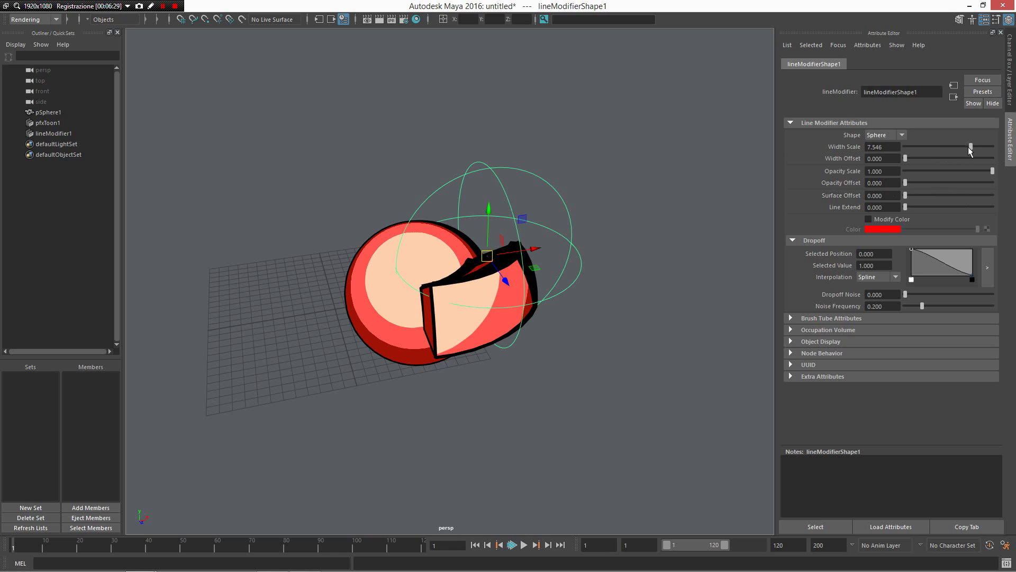
mouse_move(906, 157)
left_mouse_down()
mouse_move(958, 155)
mouse_move(923, 159)
left_mouse_up()
left_click_drag(907, 195, 935, 194)
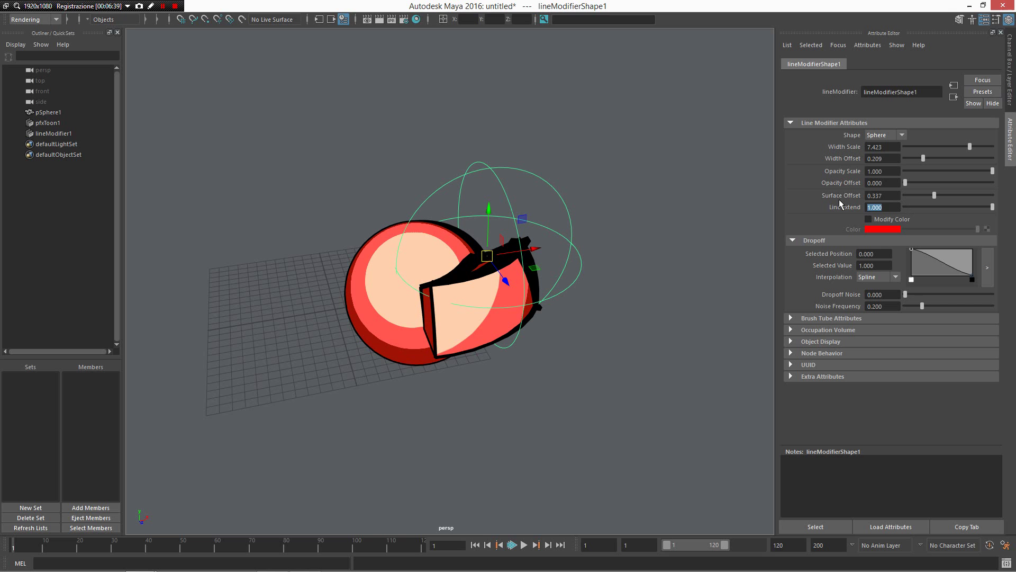
Give lineModifier1 a Line Extend of 10 and deselect to view the spiky strokes.
type("10")
key("Return")
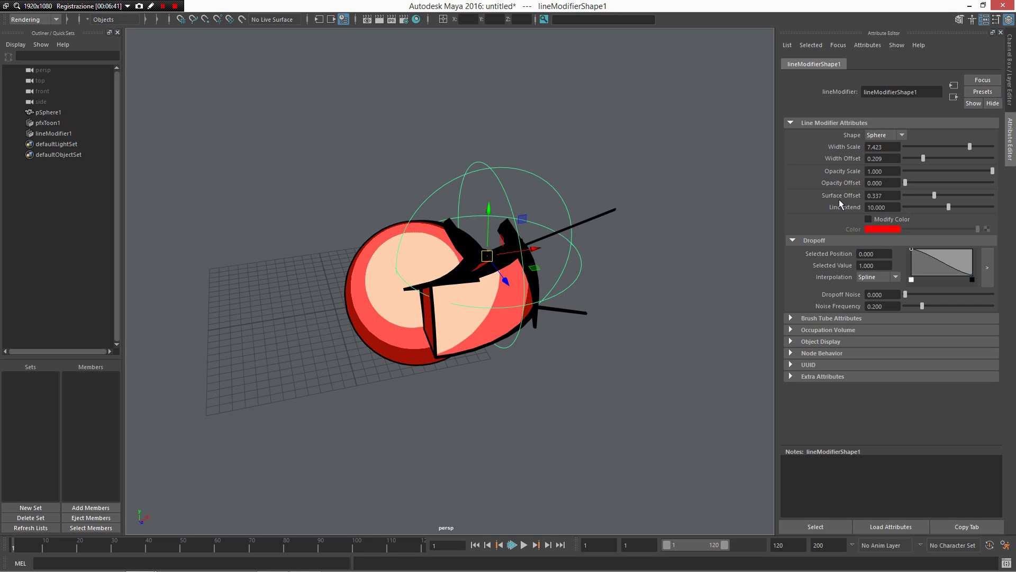
left_click_drag(565, 179, 575, 248, "alt")
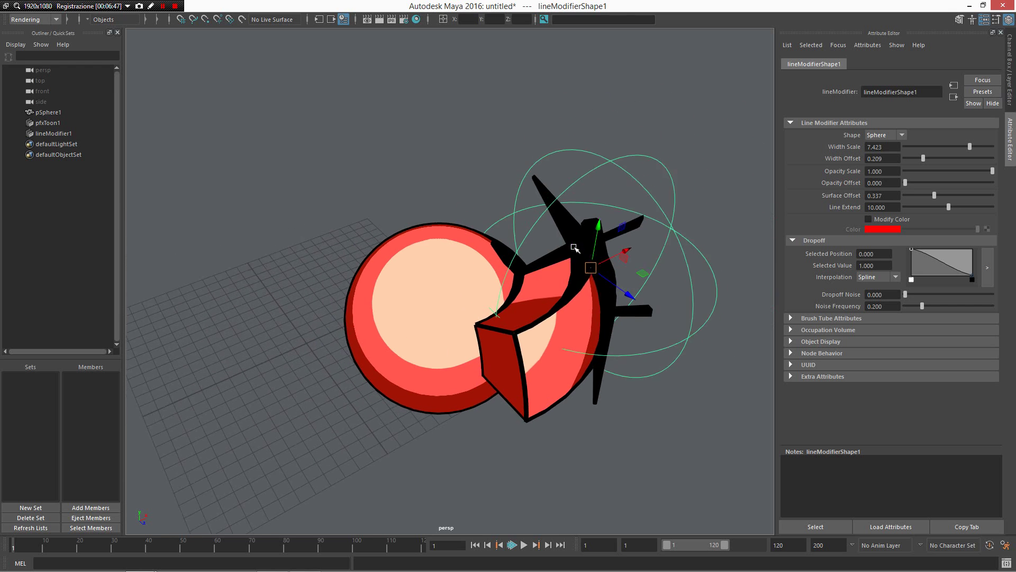
left_click(651, 153)
mouse_move(651, 153)
left_mouse_down("alt")
mouse_move(654, 136)
mouse_move(655, 158)
mouse_move(645, 157)
left_mouse_up("alt")
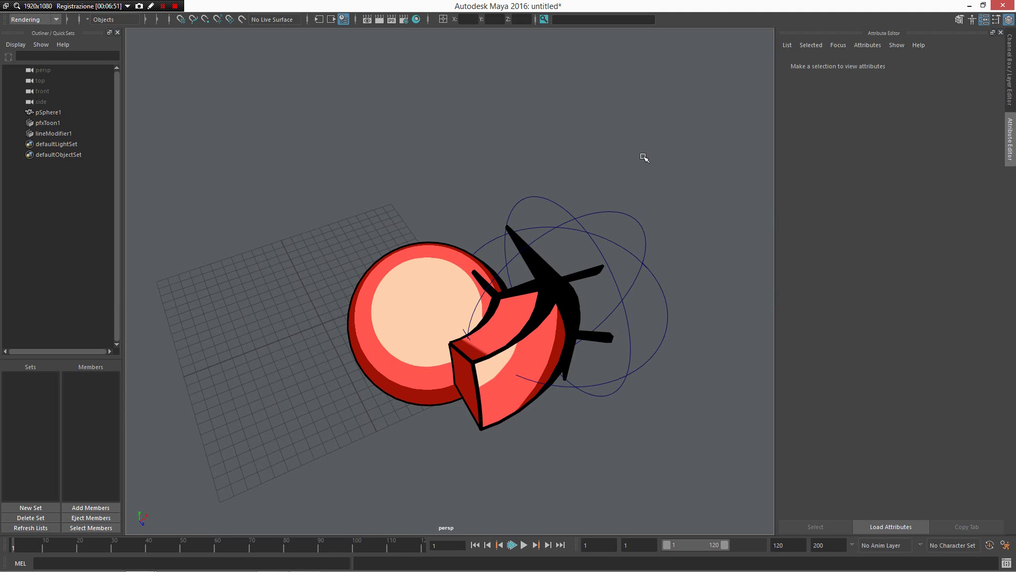
Switch to the Notepad window showing May9 - ChangeLog.txt.
key("alt+Tab")
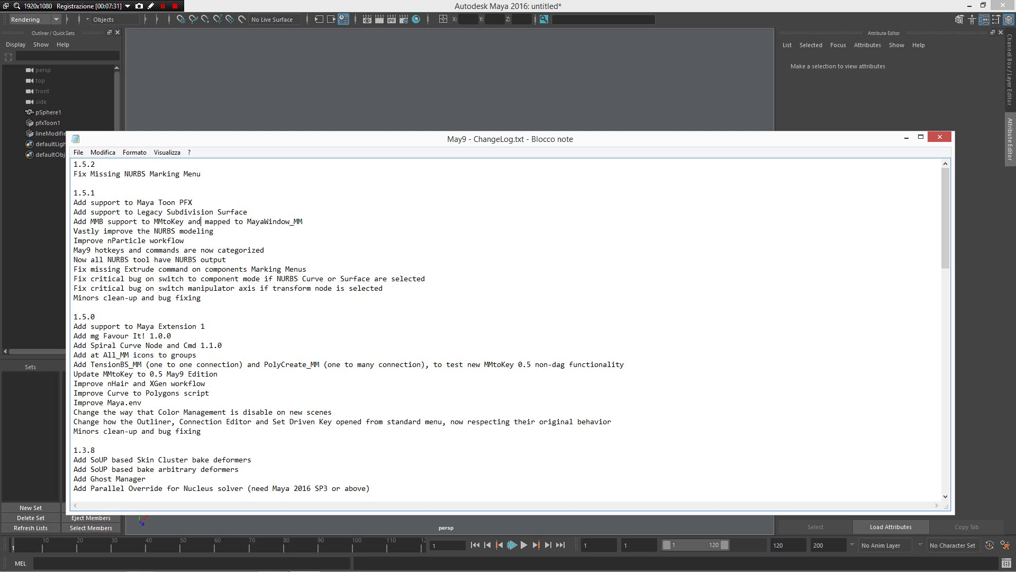
Highlight MayaWindow_MM in the changelog, then minimise Notepad back to Maya.
left_click_drag(238, 222, 273, 213)
left_click(305, 222)
double_click(269, 222)
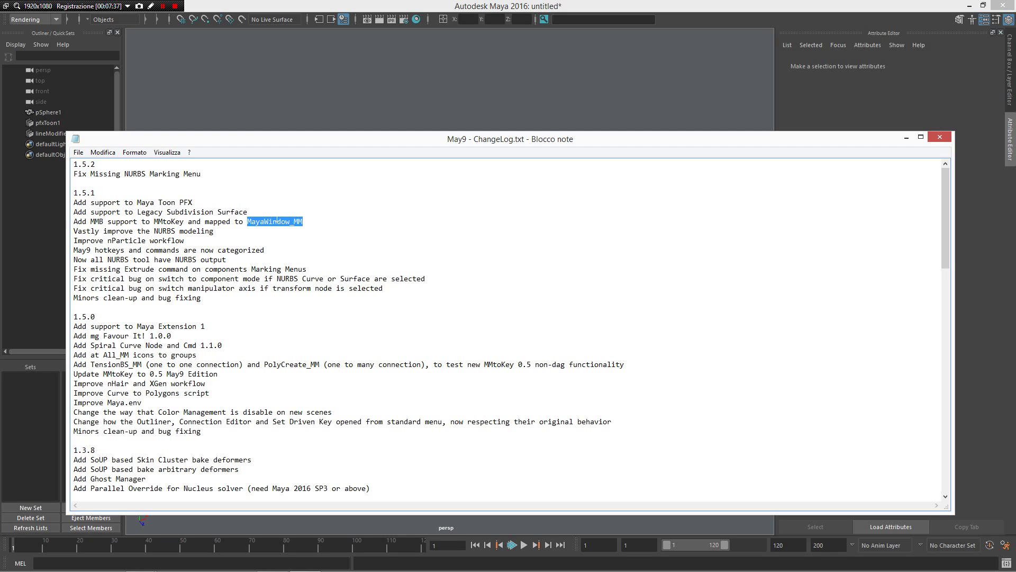
left_click(906, 137)
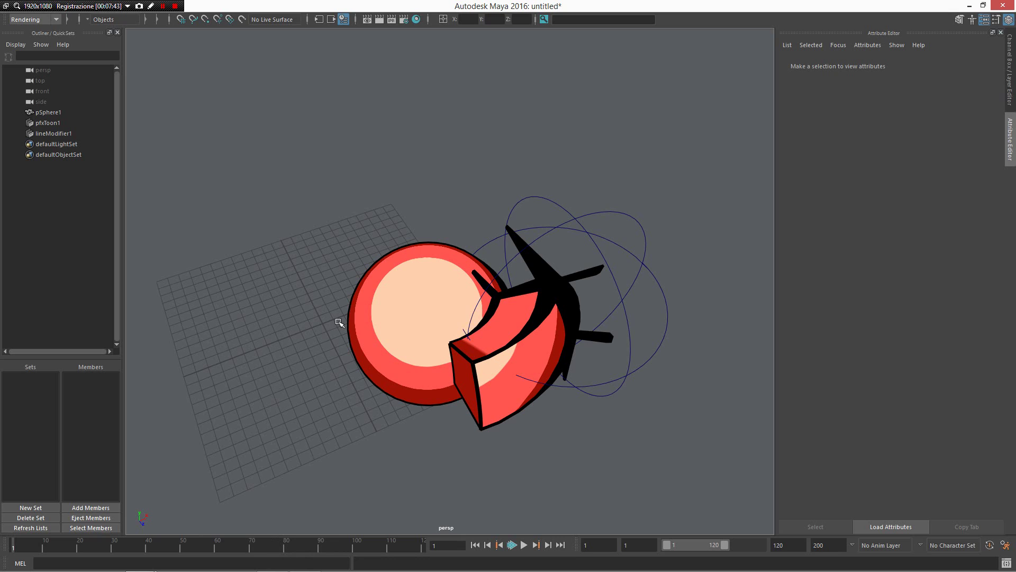
left_click_drag(340, 322, 425, 324, "alt")
left_click_drag(292, 328, 322, 337, "alt")
right_click(322, 338)
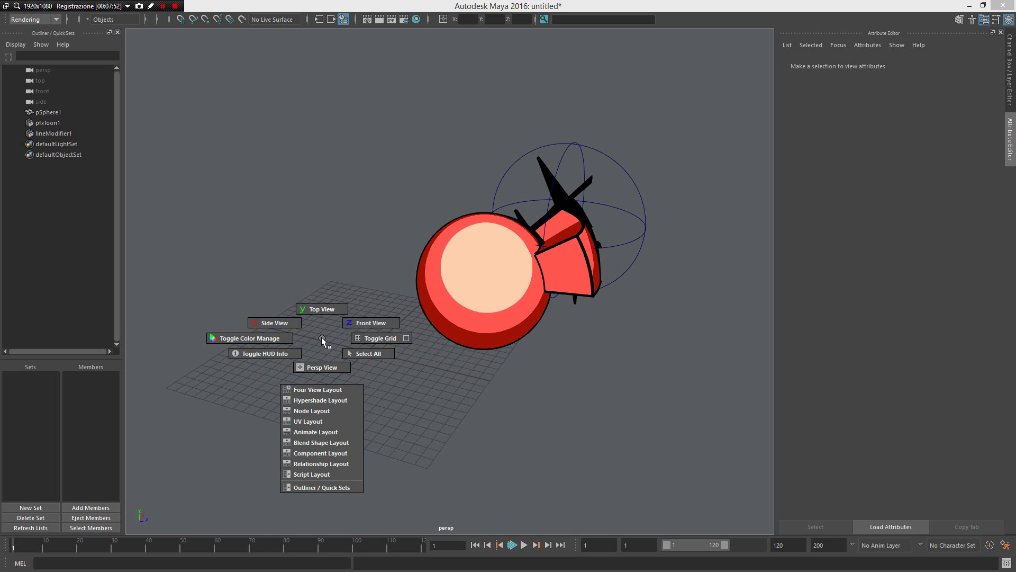
left_click_drag(322, 339, 249, 377)
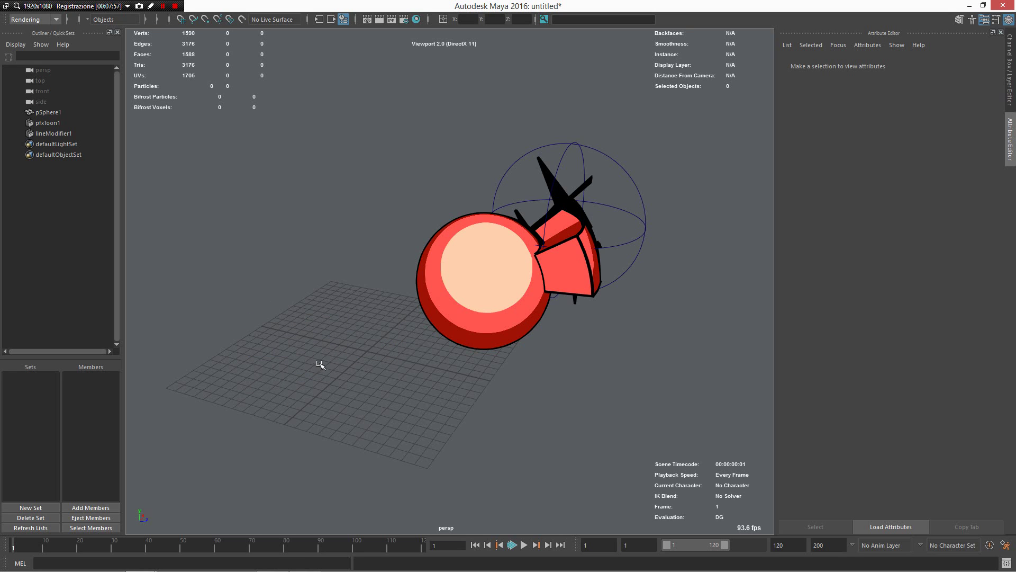
key("space")
left_click_drag(344, 309, 295, 328)
key("space")
left_click(357, 295)
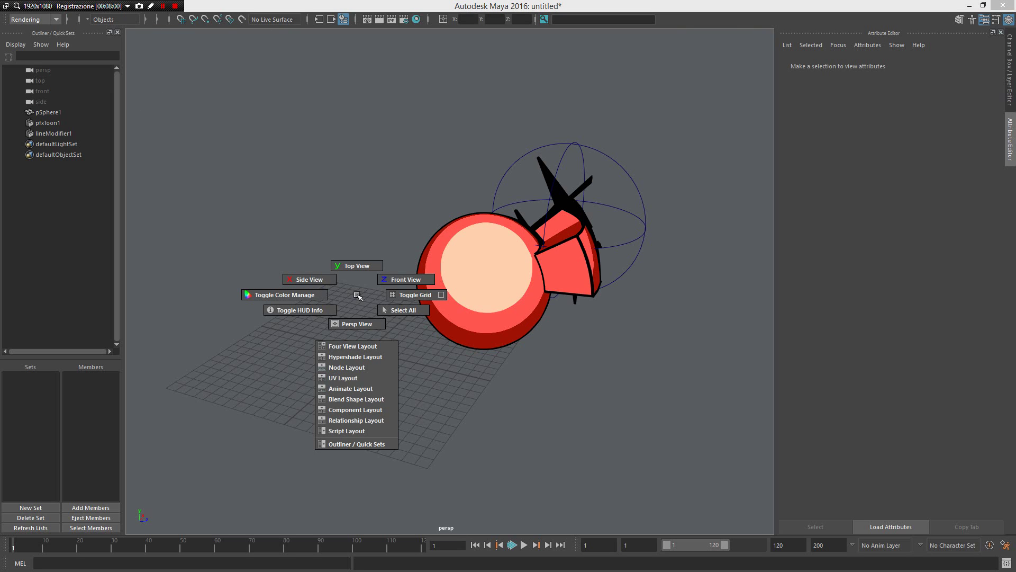
left_click_drag(357, 295, 463, 331)
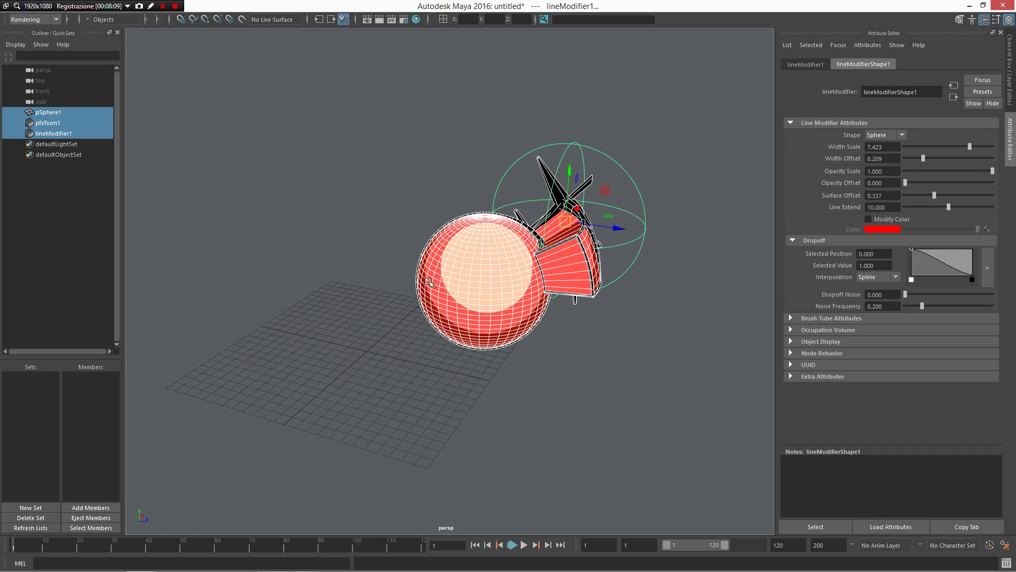
left_click(368, 329)
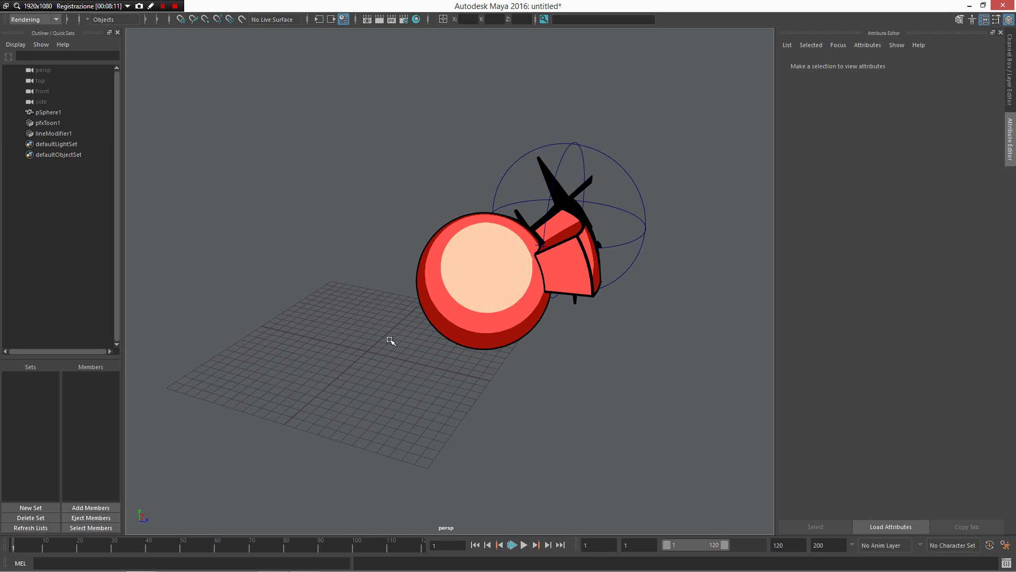
left_click_drag(378, 325, 378, 327)
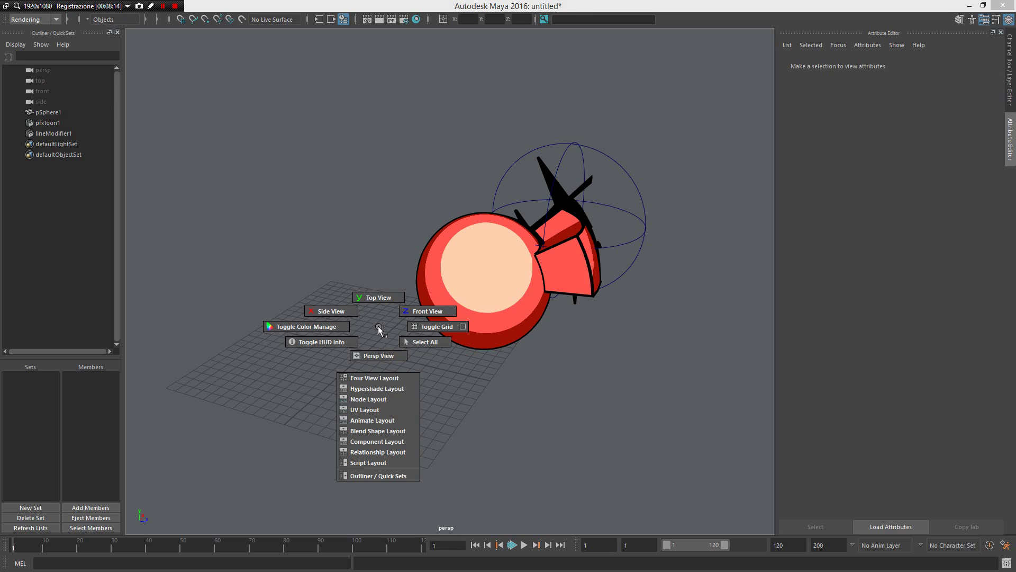
left_click_drag(378, 325, 379, 299)
left_click_drag(441, 317, 452, 344)
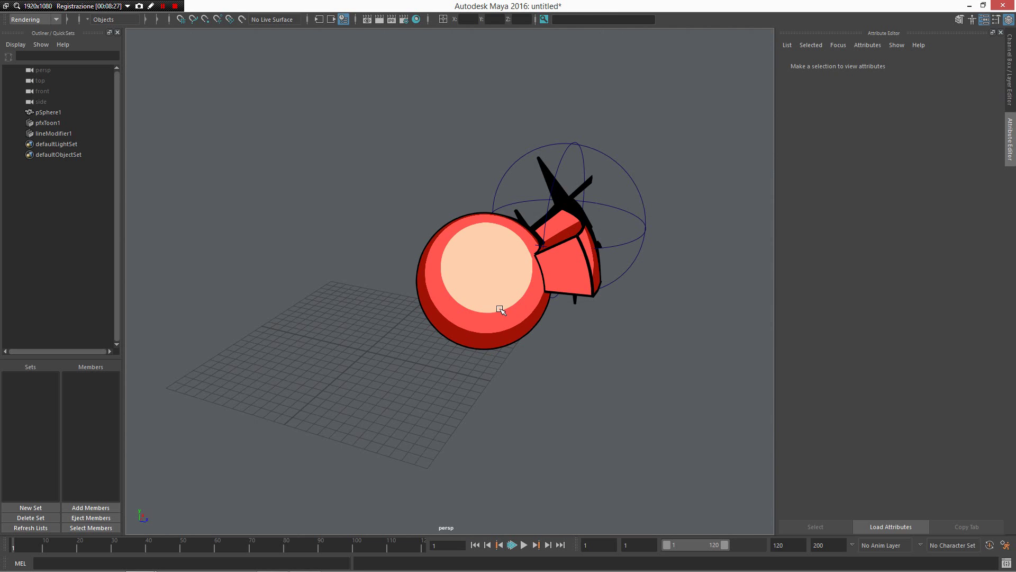
Select pSphere1, dismiss the polygon marking menu unused, then bring up the view marking menu.
left_click(467, 340)
left_click_drag(591, 310, 469, 321, "alt")
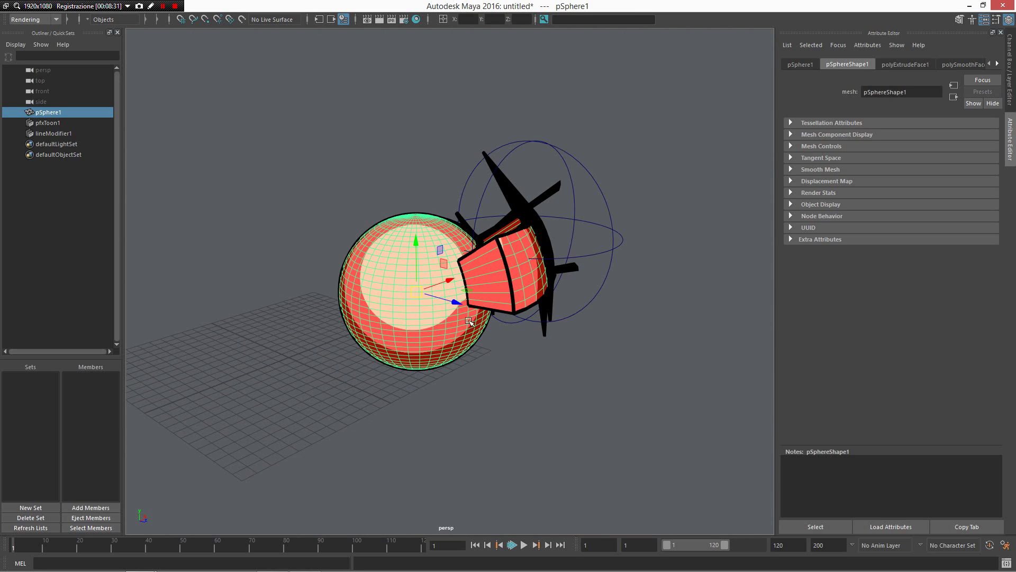
right_click(412, 290, "shift")
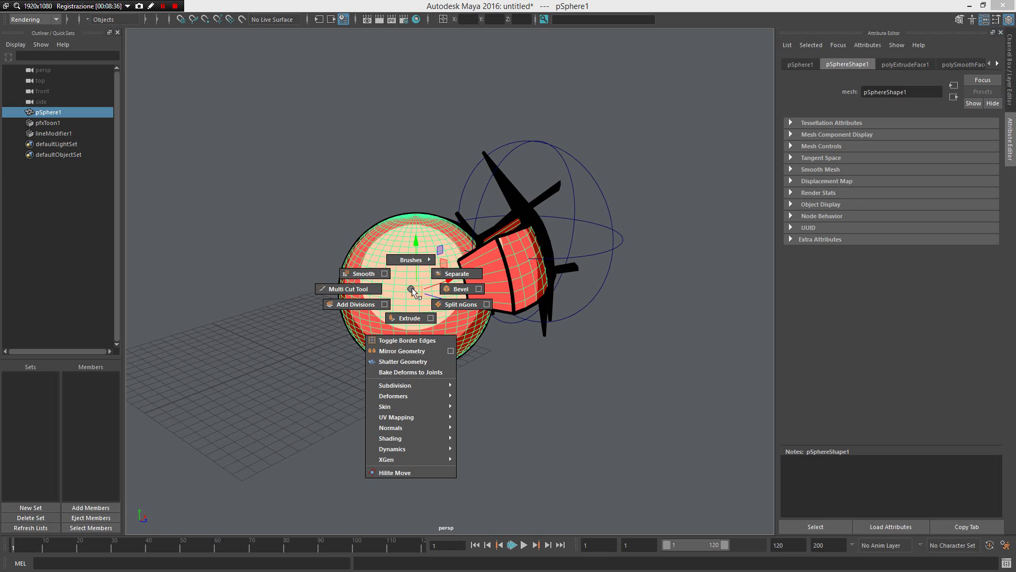
left_click(412, 287)
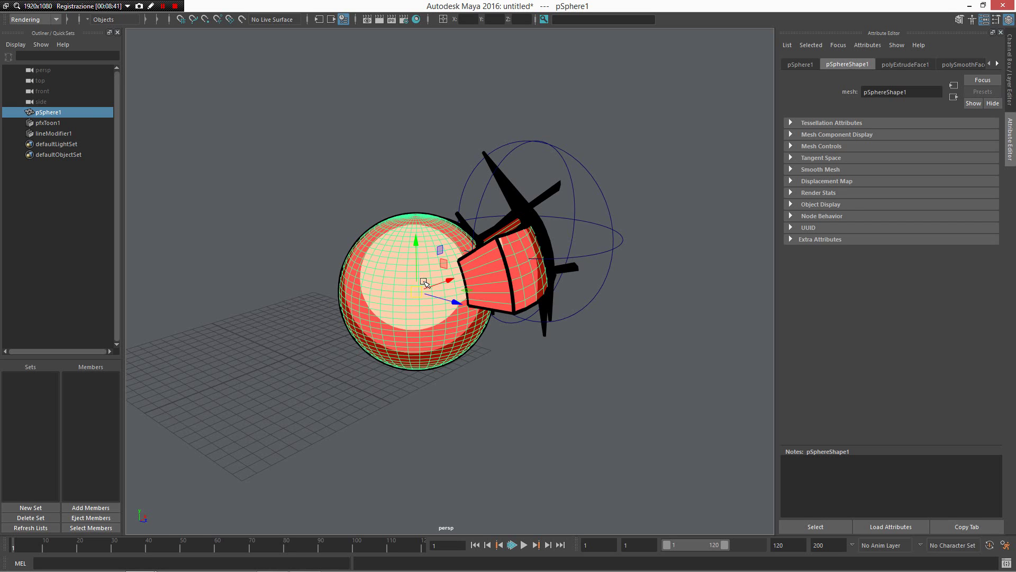
left_click(424, 281)
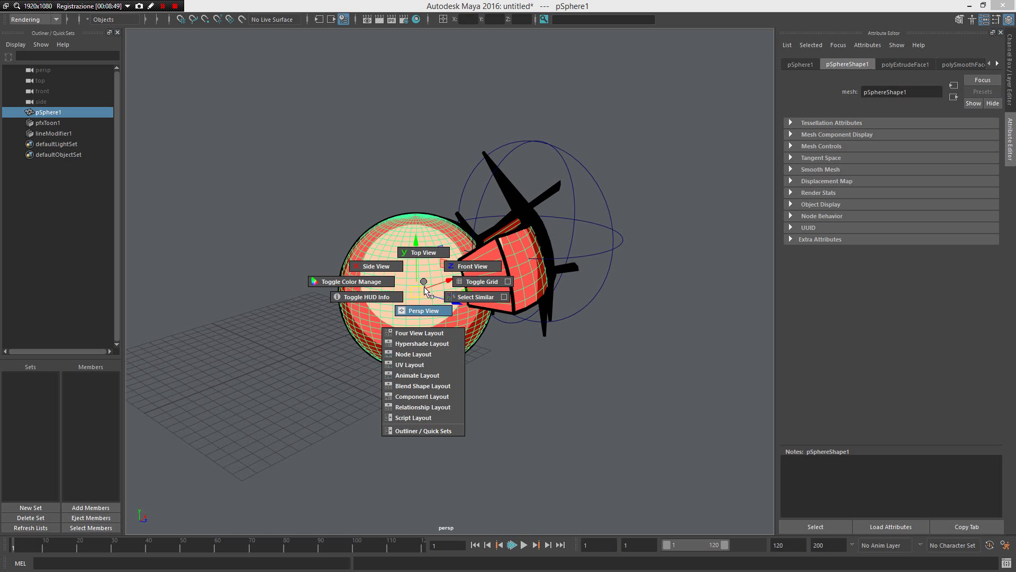
left_click(302, 404)
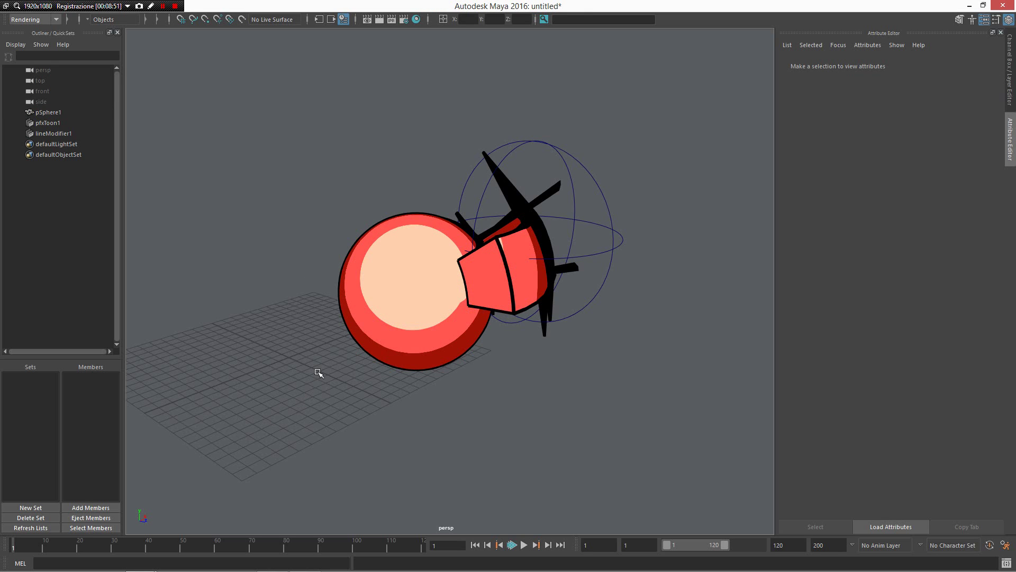
key("space")
left_click_drag(318, 347, 356, 367)
scroll(506, 349, "down", 5)
scroll(492, 343, "up", 5)
left_click(503, 331)
right_click_drag(504, 331, 504, 333, "shift")
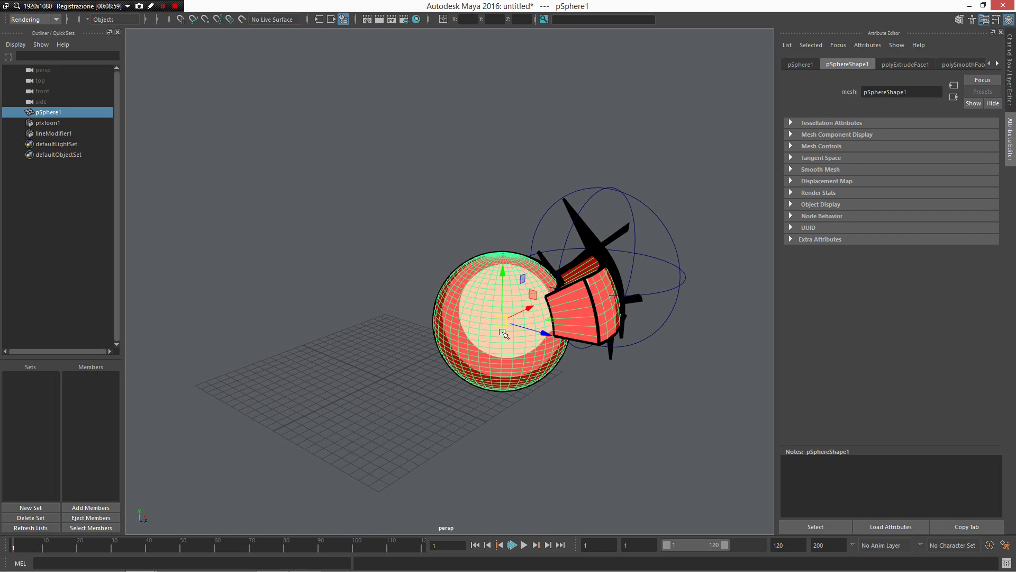
key("space")
mouse_move(516, 331)
left_mouse_down()
mouse_move(556, 354)
mouse_move(516, 331)
left_mouse_up()
right_click_drag(429, 428, 376, 386, "alt")
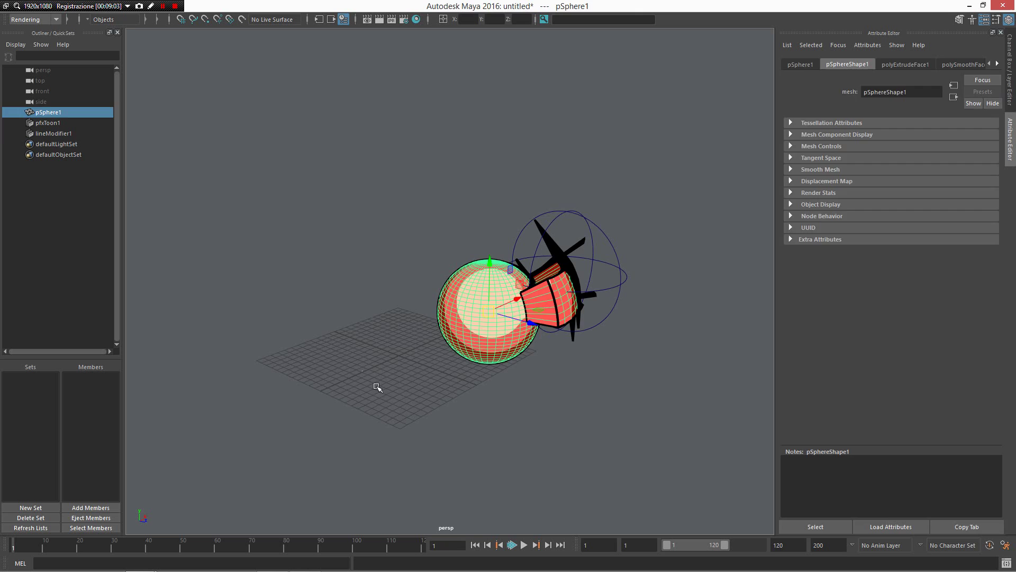
left_click(377, 386)
middle_click_drag(296, 374, 347, 379, "alt")
right_click_drag(349, 397, 372, 405)
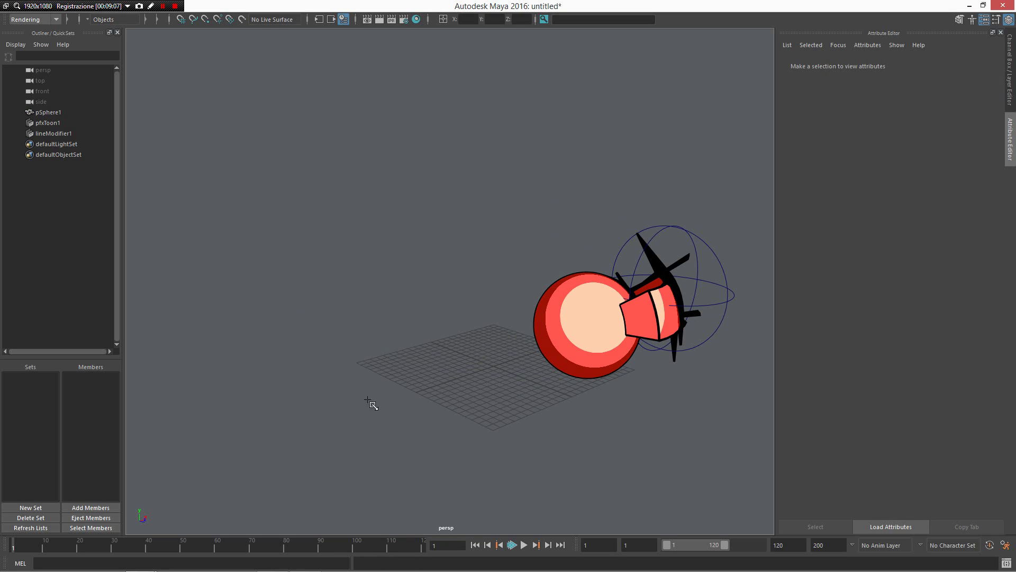
Draw a new polygon sphere, pSphere2, and try selecting edge loops on it.
left_click_drag(343, 381, 413, 363)
left_click_drag(393, 279, 400, 293, "alt")
right_click_drag(398, 294, 394, 281)
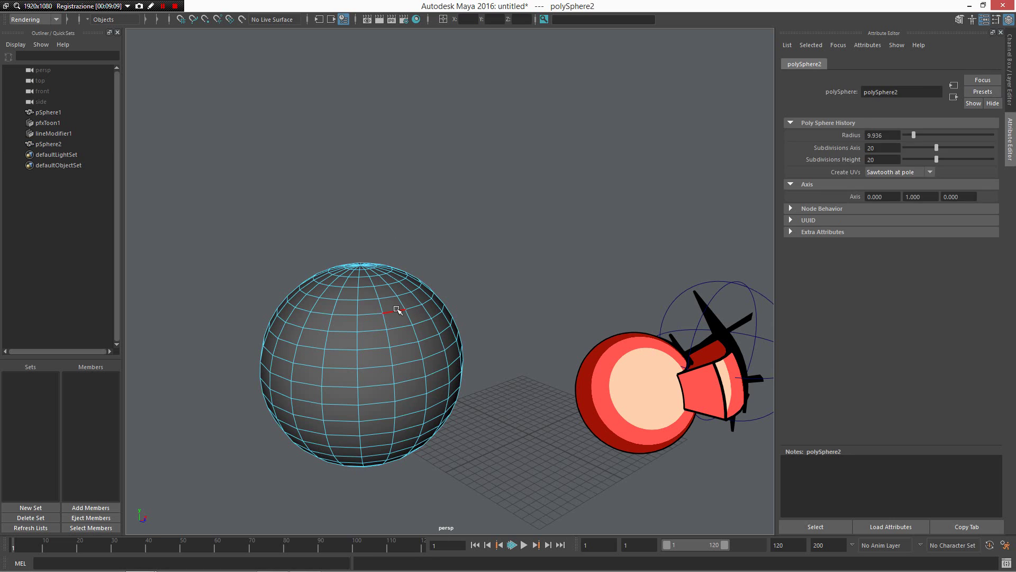
double_click(397, 309)
left_click_drag(404, 363, 425, 262, "alt")
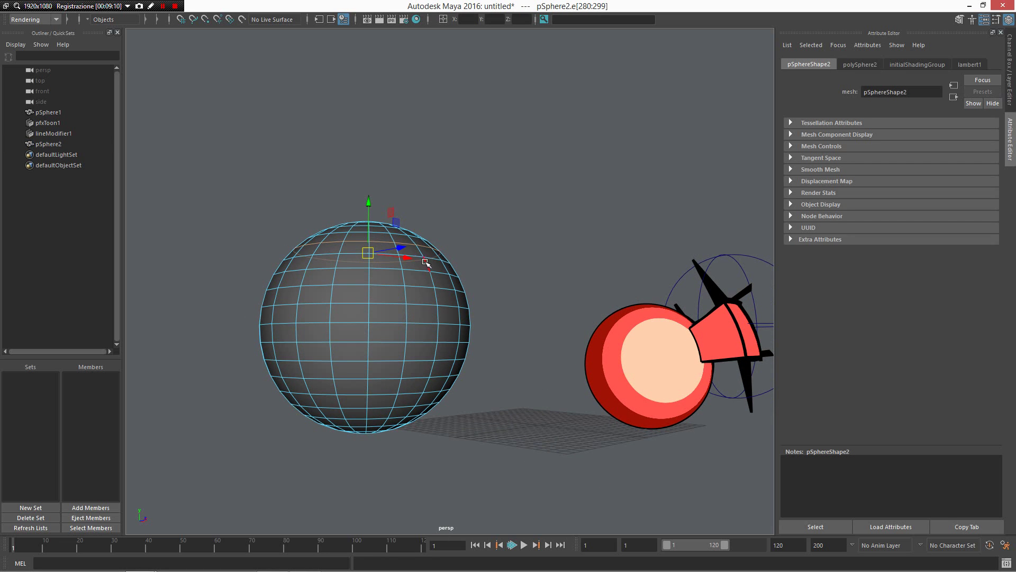
left_click_drag(431, 306, 422, 362, "alt")
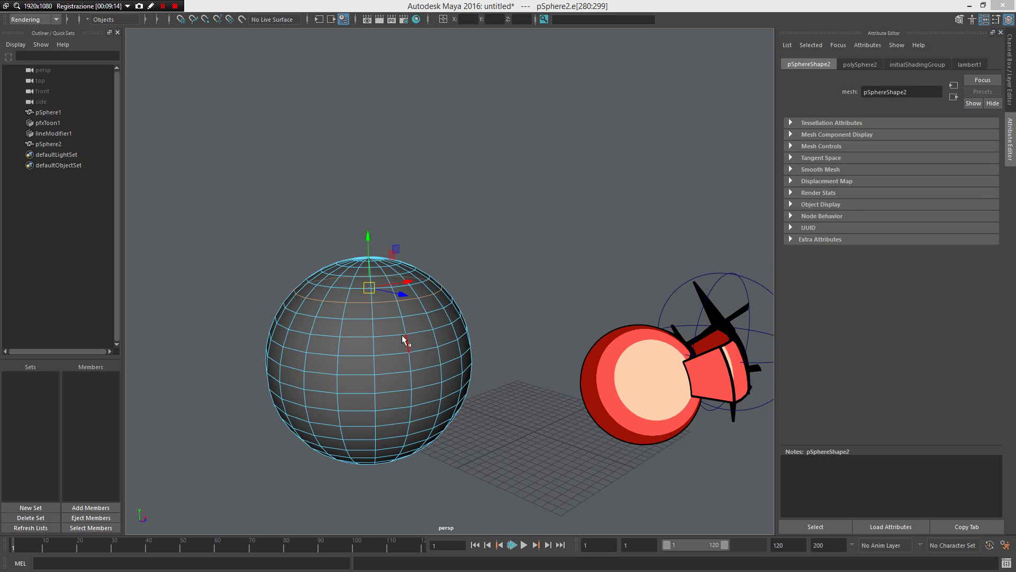
right_click_drag(404, 339, 473, 353)
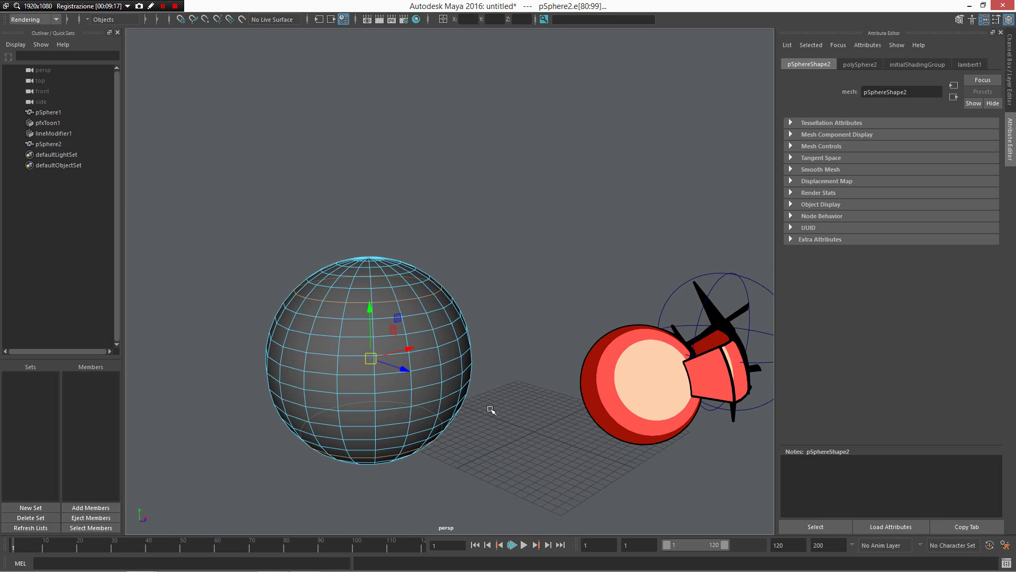
left_click_drag(503, 348, 526, 333, "alt")
left_click(501, 395)
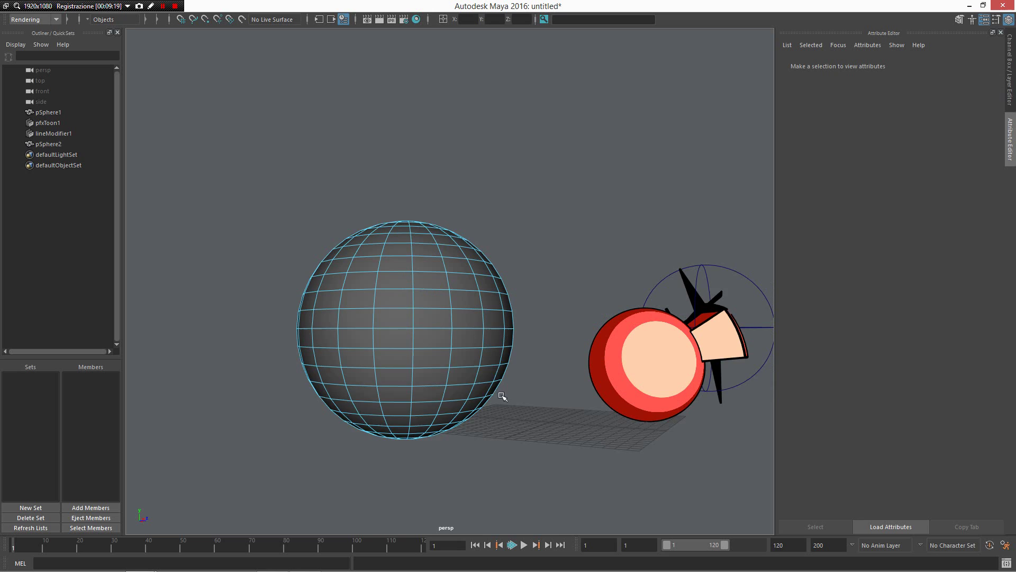
left_click_drag(502, 396, 353, 249, "alt")
Select two lower edge loops and use Select Similar to pick all matching loops.
double_click(433, 408)
double_click(450, 375, "shift")
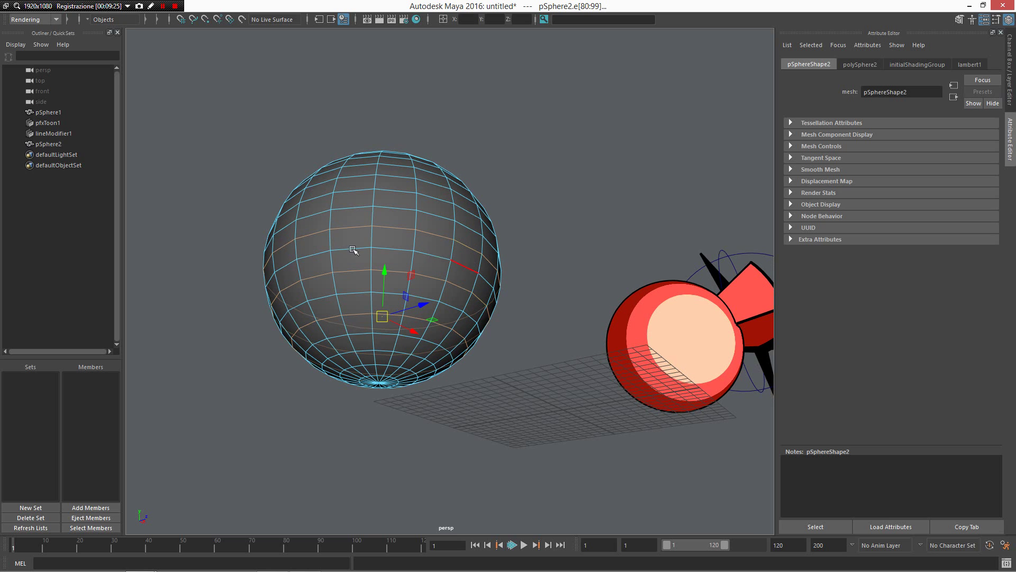
left_click_drag(415, 295, 452, 340, "alt")
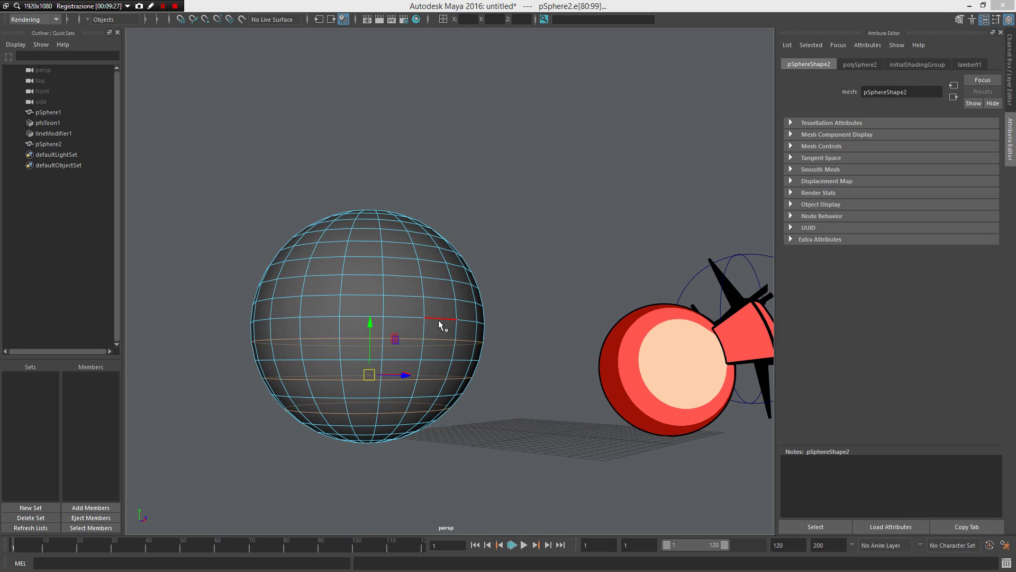
right_click(438, 319, "shift")
right_click_drag(438, 320, 481, 339, "ctrl+shift")
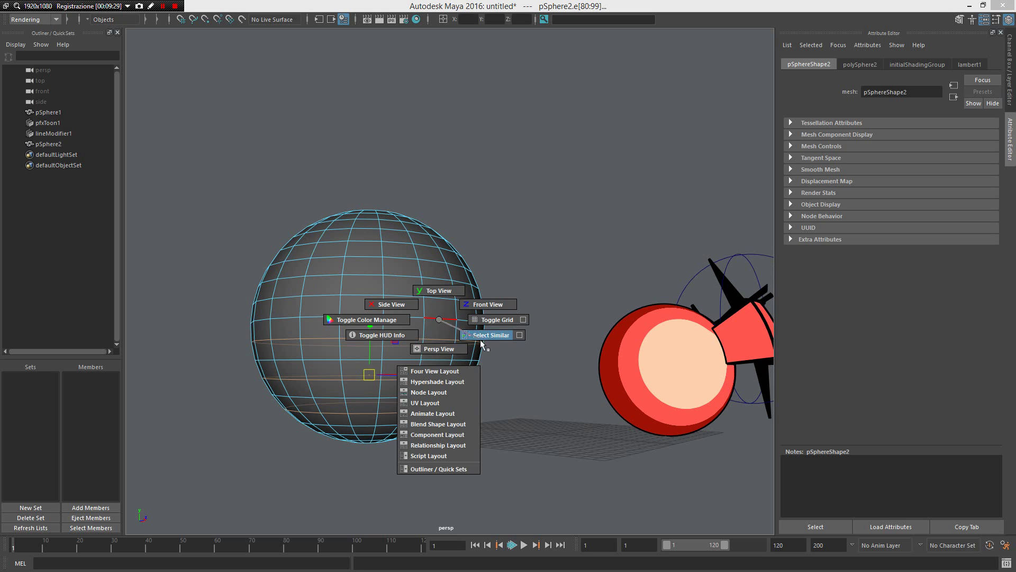
left_click_drag(480, 339, 535, 343)
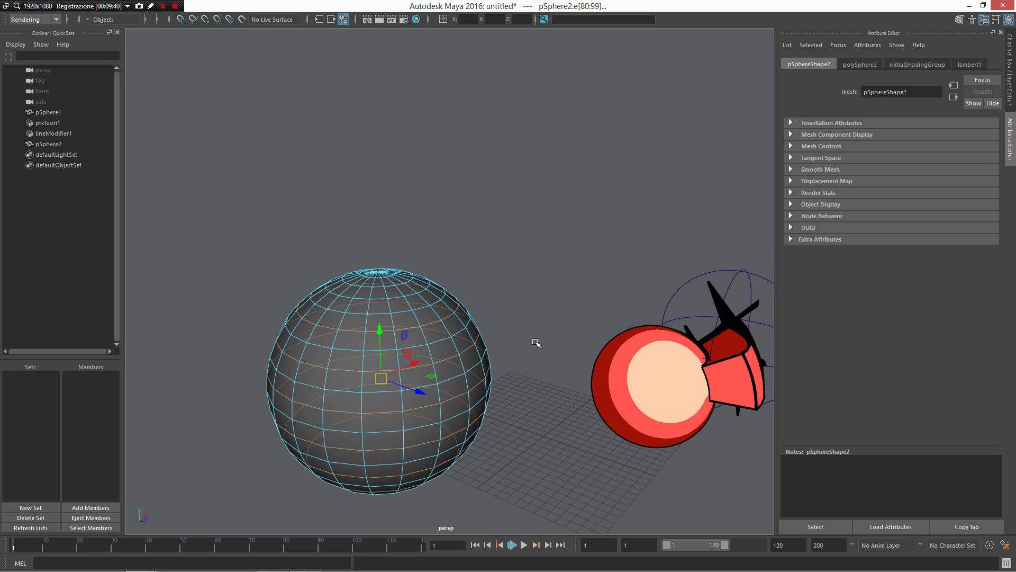
Return pSphere2 to whole-object selection.
right_click_drag(438, 341, 502, 260)
scroll(517, 343, "down", 3)
mouse_move(526, 407)
right_mouse_down("shift")
mouse_move(548, 349)
mouse_move(507, 452)
mouse_move(506, 405)
mouse_move(374, 467)
right_mouse_up("shift")
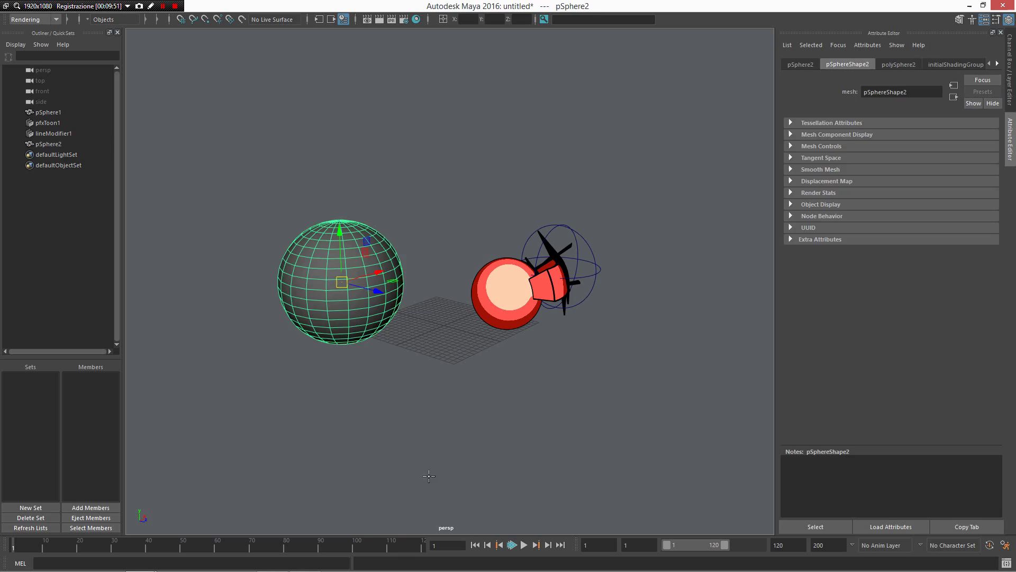
Build a five-joint chain across the viewport.
left_click(390, 446)
left_click(488, 387)
left_click(566, 374)
left_click(677, 383)
middle_click_drag(700, 390, 573, 340, "alt")
left_click(681, 443)
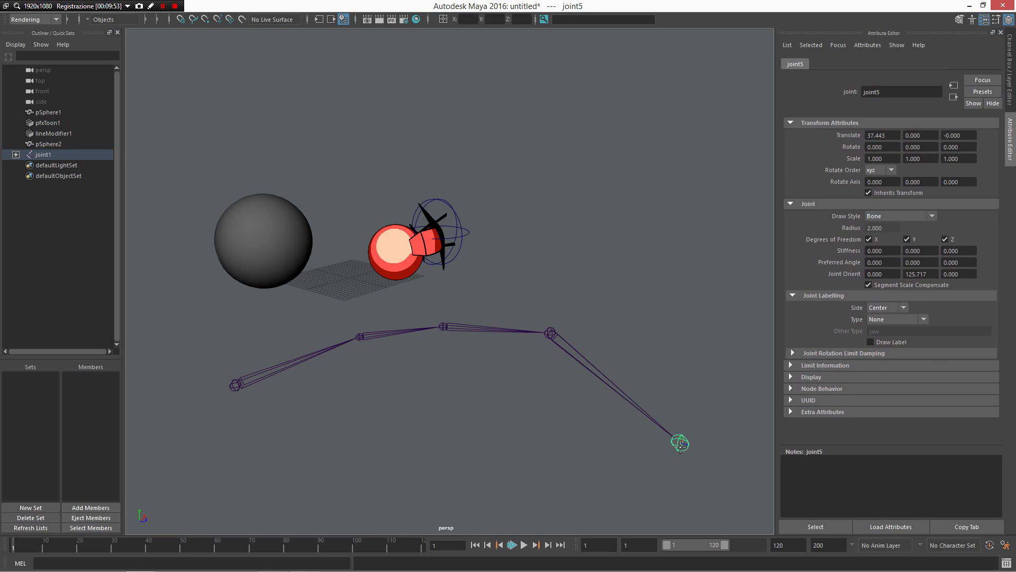
key("Return")
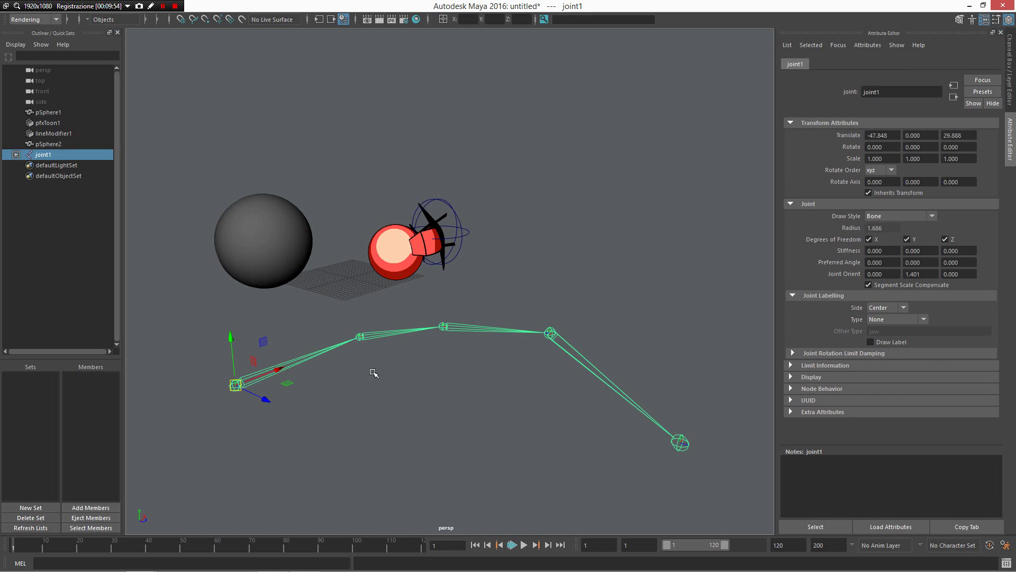
Select the root joint of the new skeleton.
right_click(373, 358)
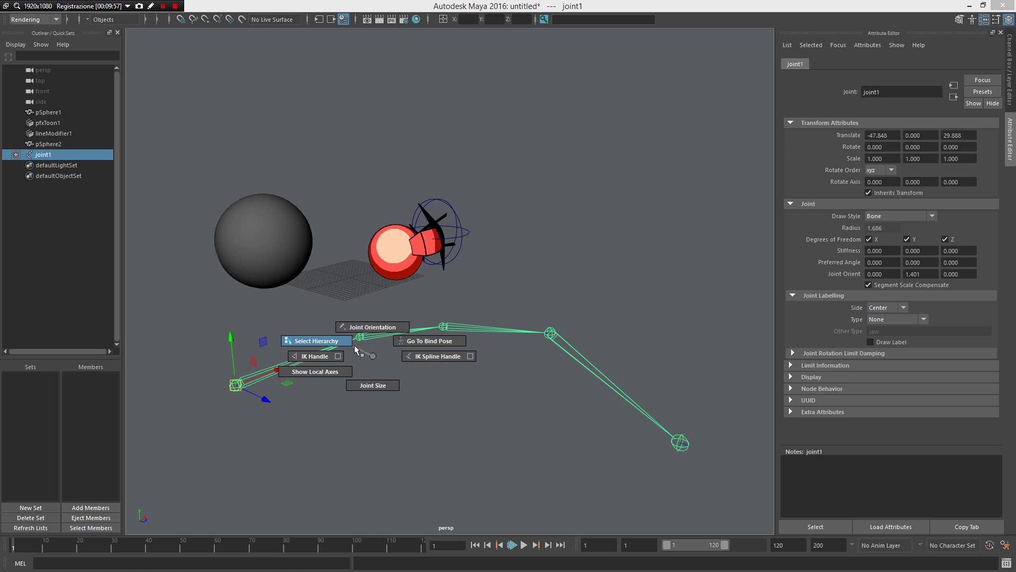
left_click(374, 356)
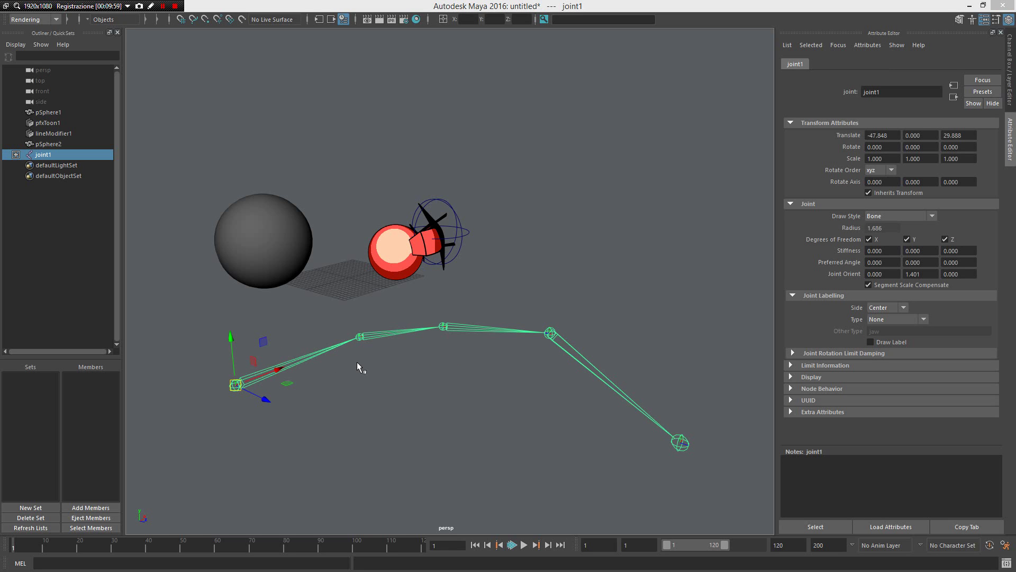
right_click_drag(358, 362, 303, 347, "shift")
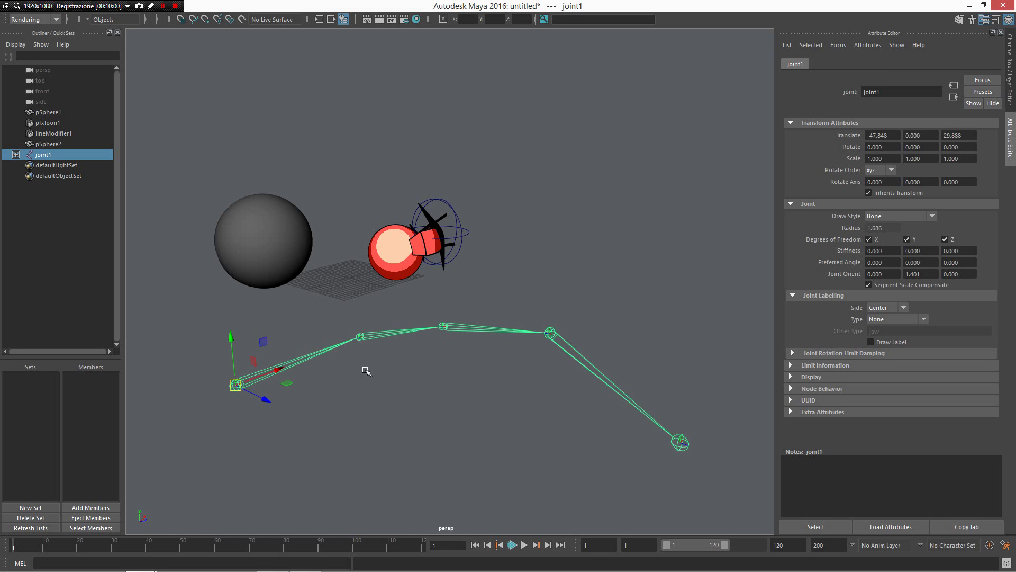
left_click(523, 411)
left_click(294, 365)
right_click_drag(381, 373, 455, 399)
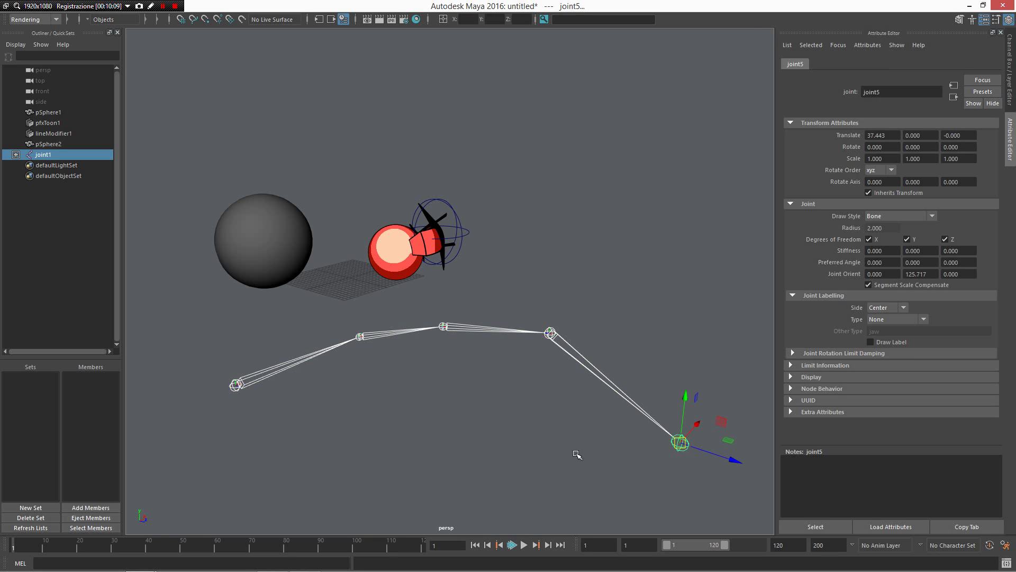
left_click_drag(574, 454, 579, 431, "alt")
middle_click_drag(578, 431, 502, 387, "alt")
left_click(490, 388)
left_click(418, 388)
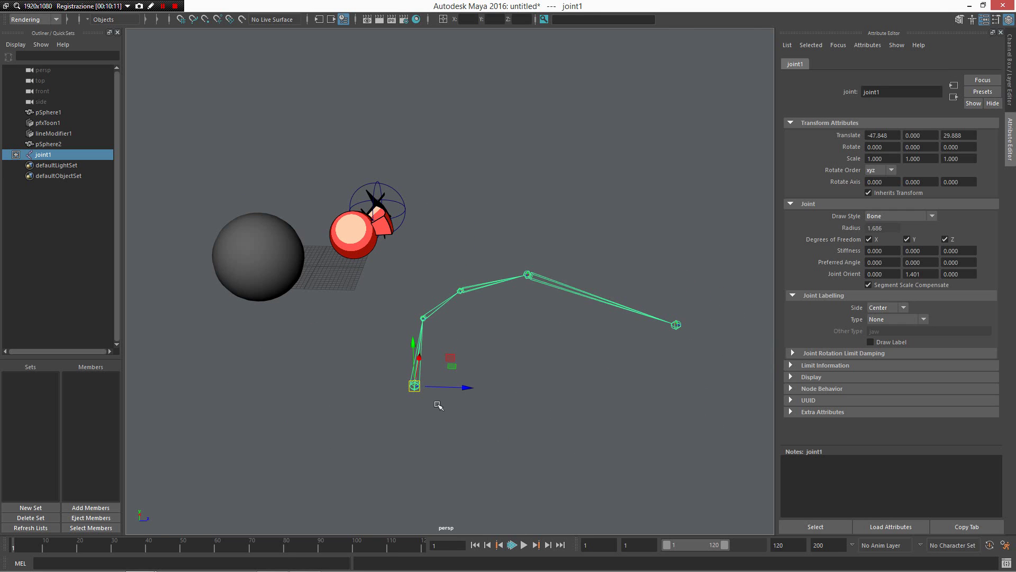
Duplicate the skeleton as joint6 and move the copy down and right.
key("ctrl+d")
left_click_drag(522, 370, 477, 430, "alt")
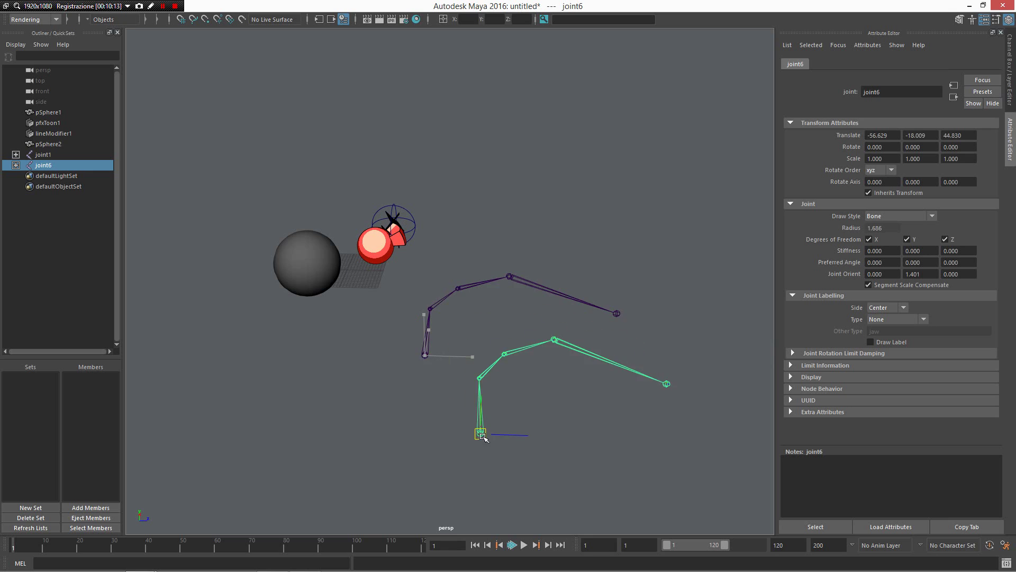
key("ctrl+z")
left_click_drag(464, 340, 528, 451)
Rotate the end joints of both chains, then bring the May9 changelog forward.
left_click(428, 356)
left_click(426, 357)
right_click(430, 366)
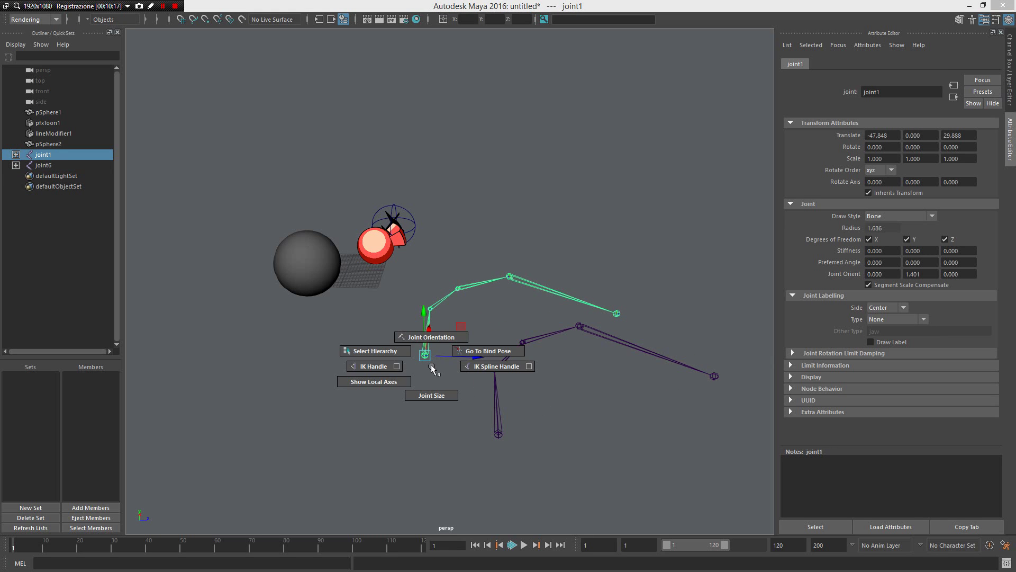
right_click_drag(431, 364, 529, 446)
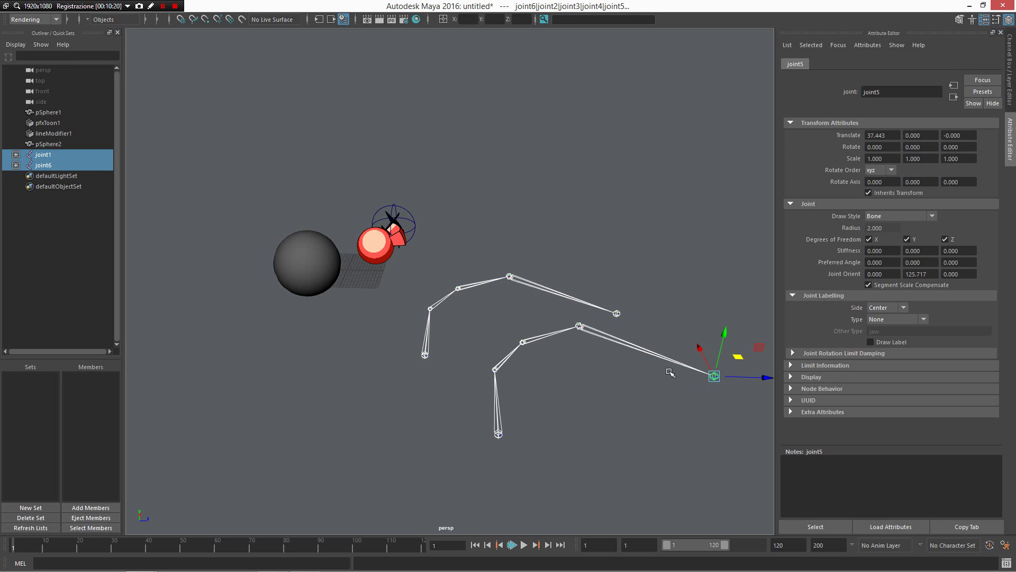
key("r")
key("e")
left_click_drag(693, 377, 640, 408)
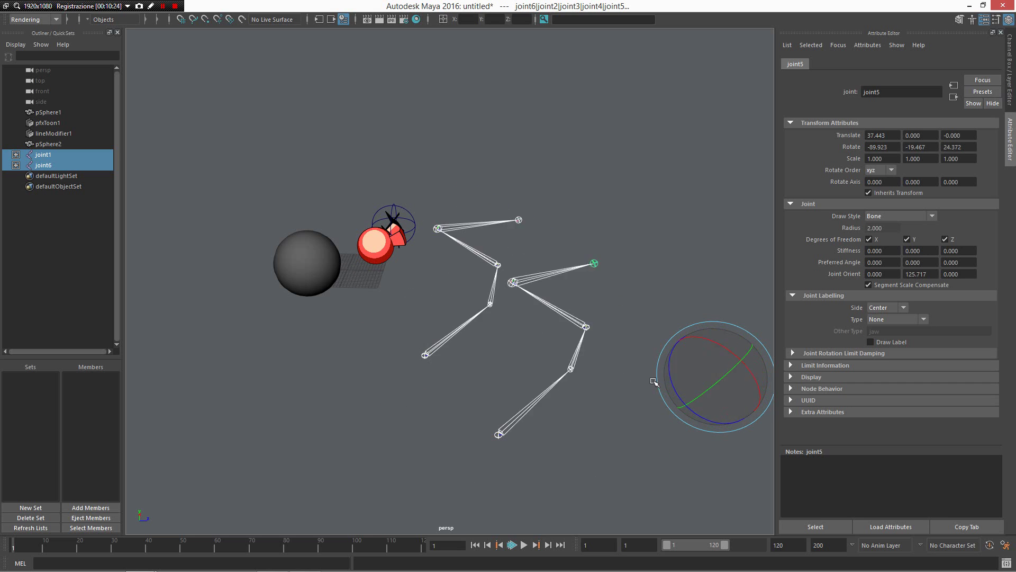
left_click_drag(567, 387, 522, 343, "alt")
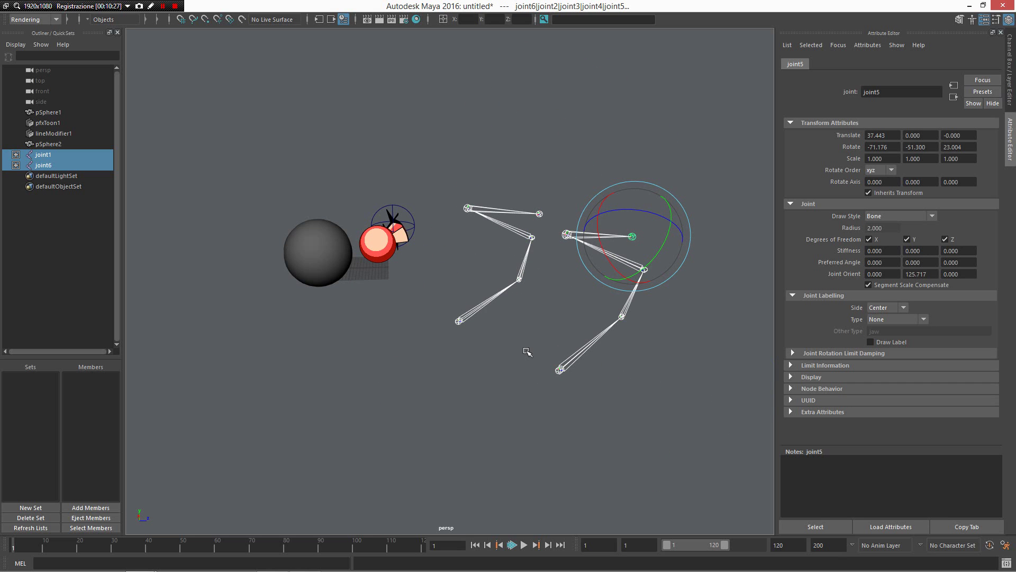
key("alt+Tab")
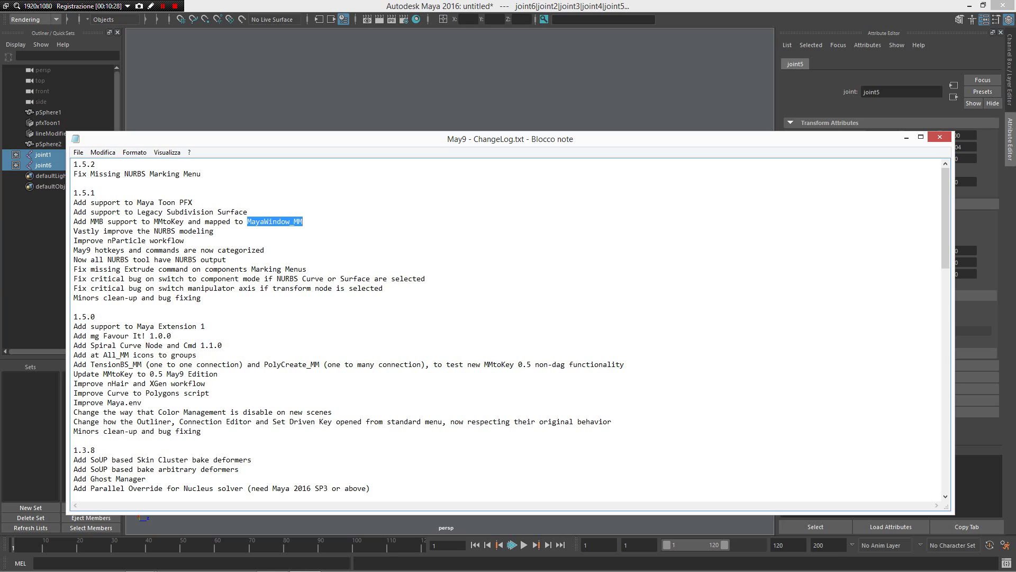
Highlight the words NURBS and nParticle in the May9 changelog.
double_click(155, 232)
left_click_drag(167, 230, 171, 231)
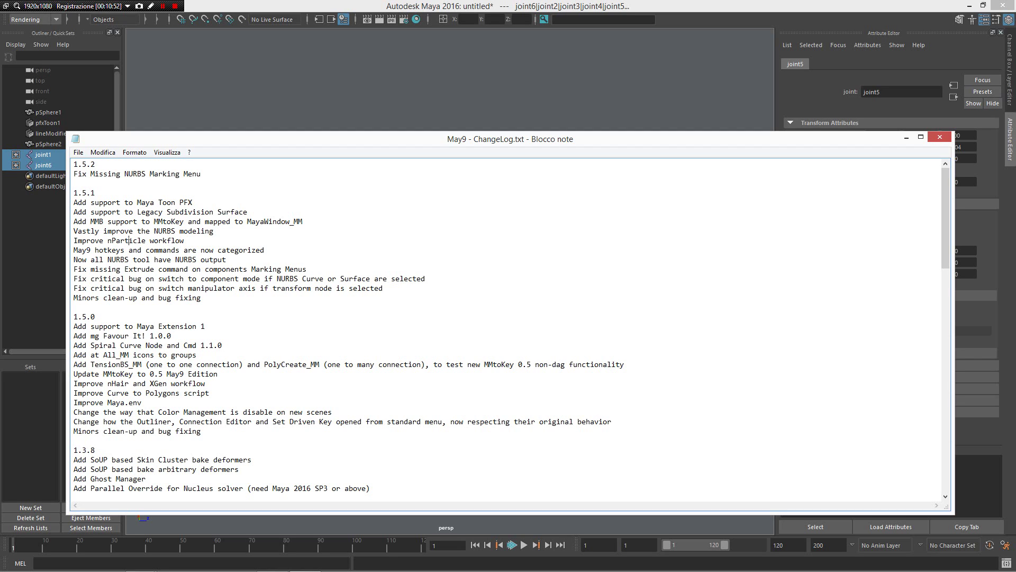
double_click(129, 240)
Close the changelog and dismiss the Paint Effects brush settings window.
left_click(939, 137)
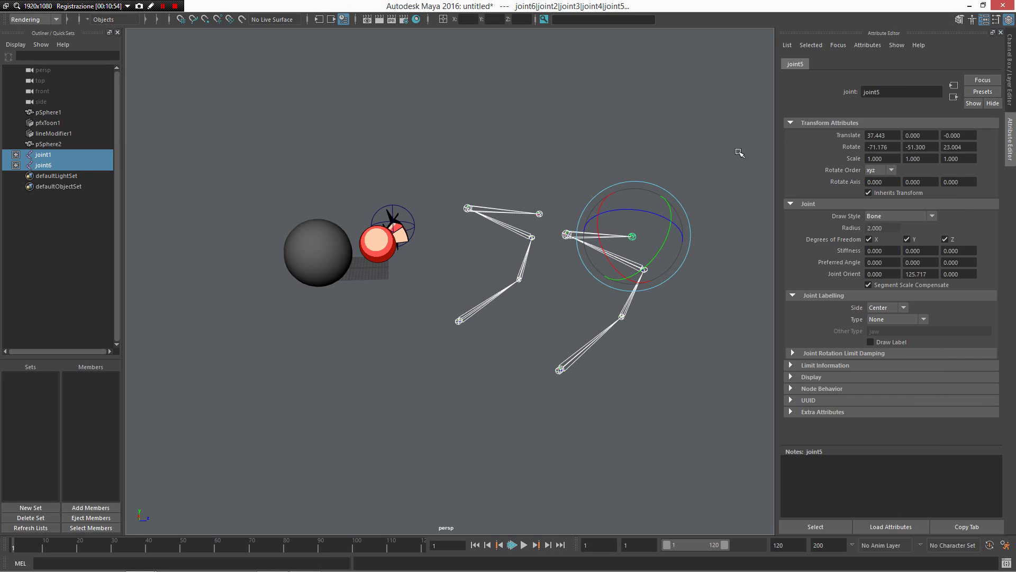
key("ctrl+b")
left_click(597, 194)
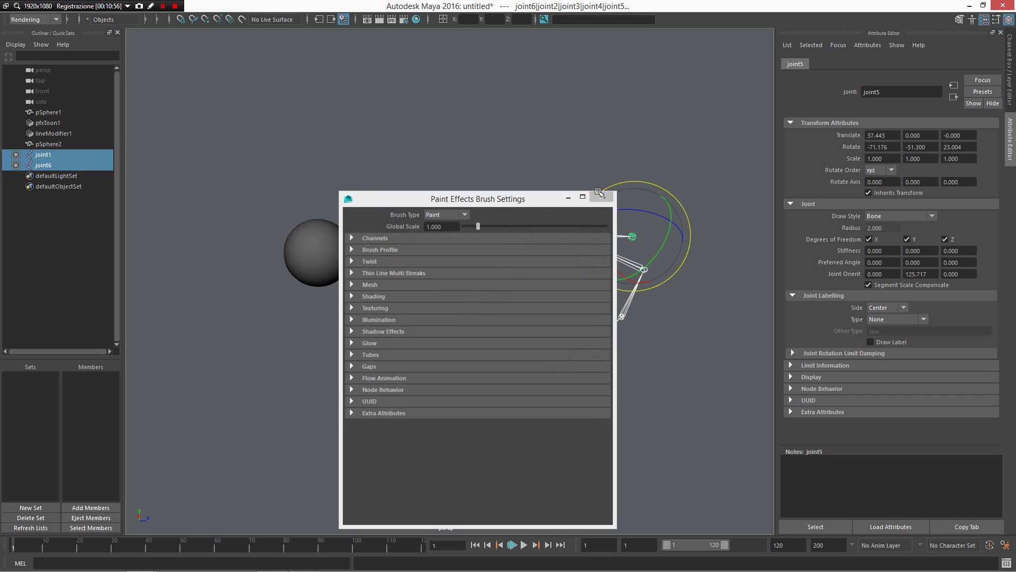
Start a new scene without saving, then create and select a polygon sphere.
key("ctrl+n")
left_click(511, 293)
left_click(512, 293)
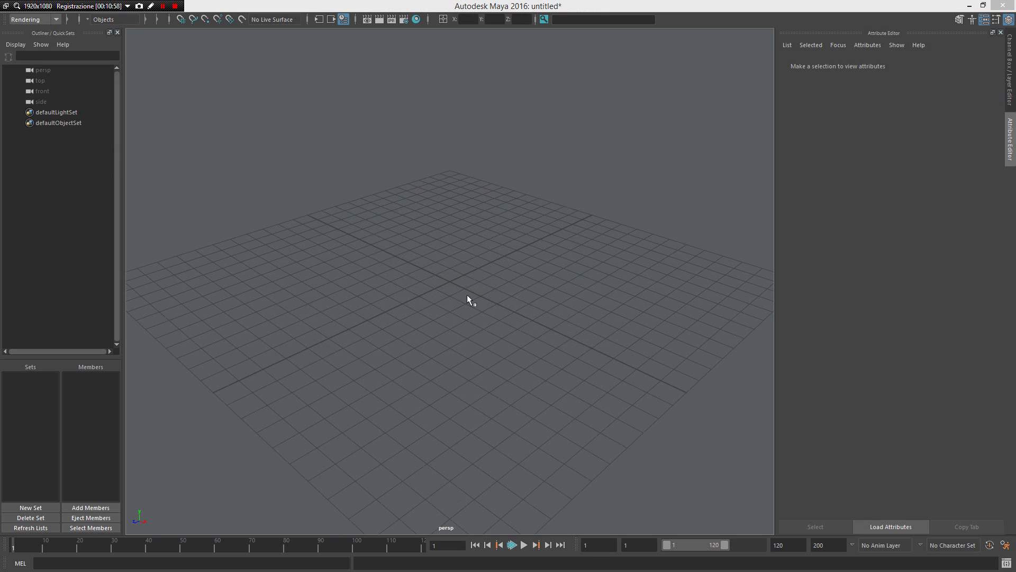
mouse_move(467, 246)
right_mouse_down("shift")
mouse_move(421, 246)
mouse_move(475, 355)
mouse_move(481, 417)
mouse_move(472, 386)
mouse_move(465, 415)
mouse_move(564, 408)
mouse_move(585, 359)
mouse_move(568, 415)
right_mouse_up("shift")
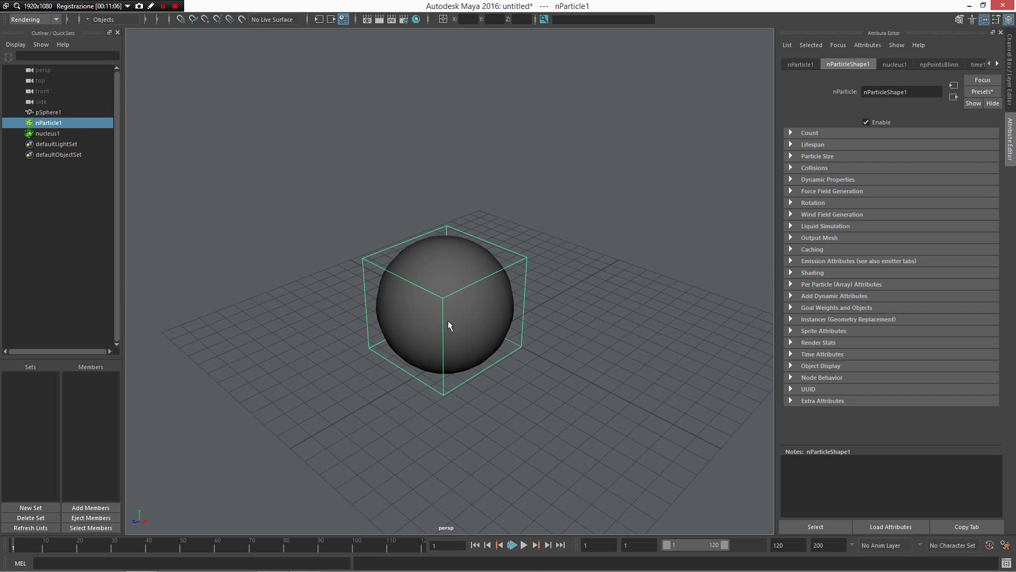
left_click(478, 317)
Hide the sphere and select the nParticle1 particle object.
key("h")
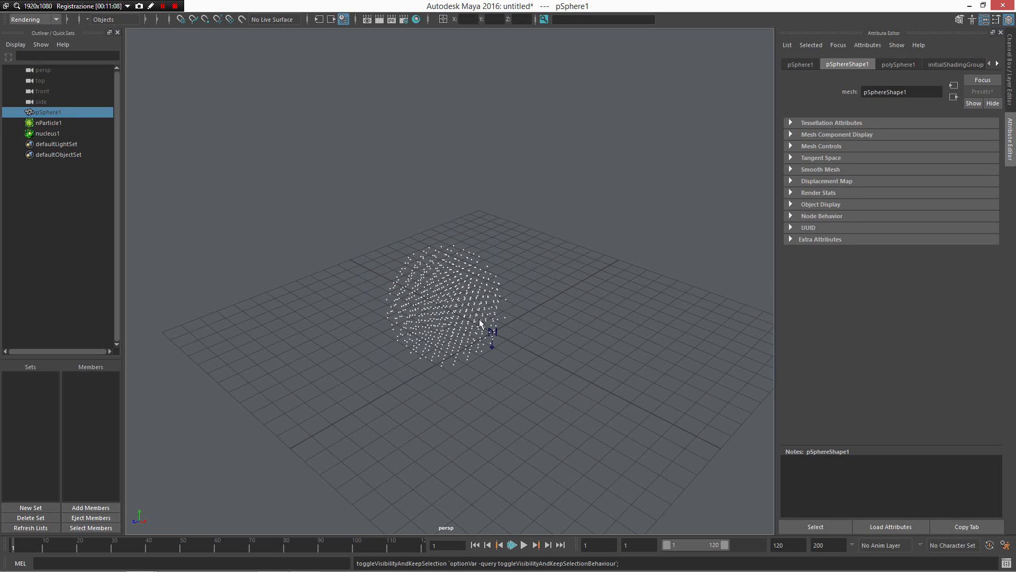
left_click_drag(482, 300, 508, 439, "alt")
scroll(560, 351, "up", 3)
left_click_drag(321, 347, 523, 323)
right_click_drag(526, 332, 527, 275)
left_click_drag(524, 246, 581, 338)
right_click_drag(581, 338, 602, 348)
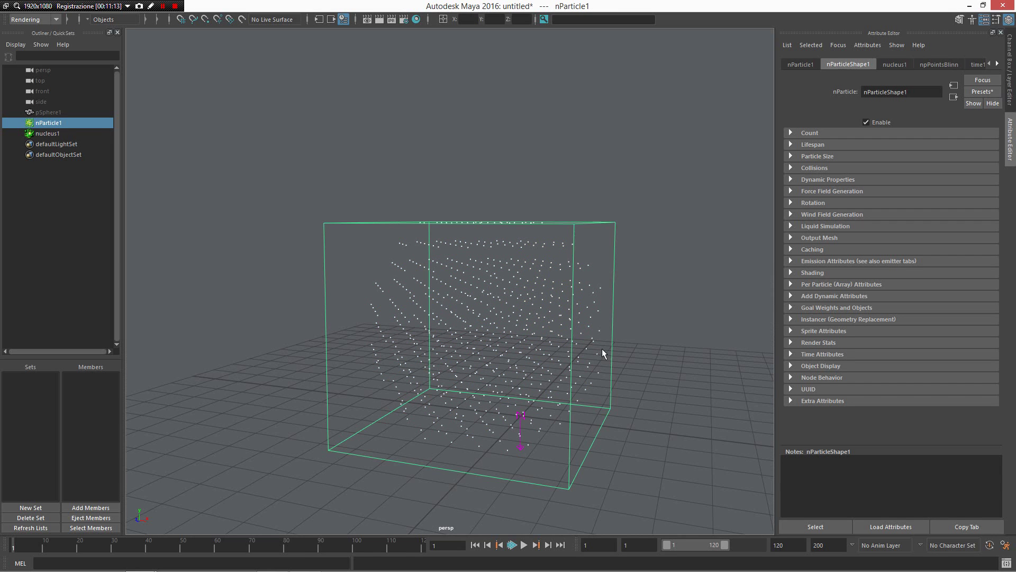
left_click(506, 284)
left_click_drag(504, 272, 606, 343)
left_click(465, 280)
left_click_drag(466, 281, 618, 352)
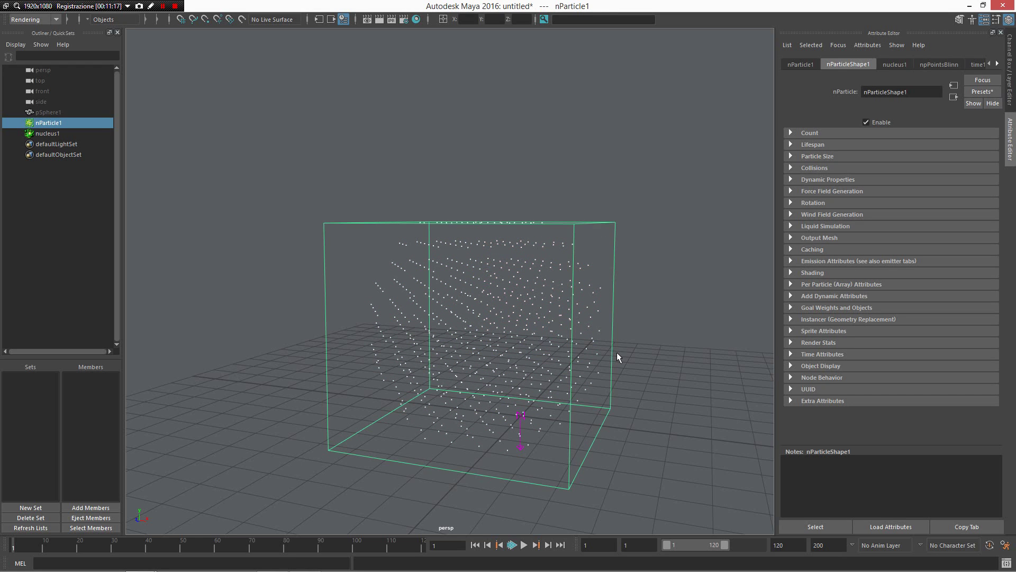
left_click(483, 266)
left_click_drag(485, 267, 600, 346)
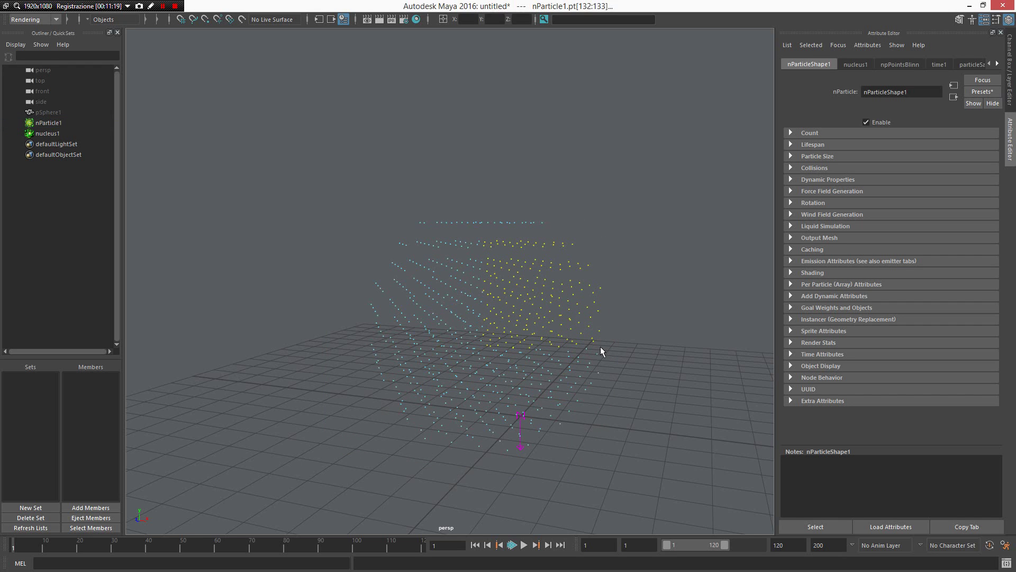
Select the upper-right block of nParticle1's individual particles.
right_click(552, 297)
left_click_drag(574, 317, 426, 201)
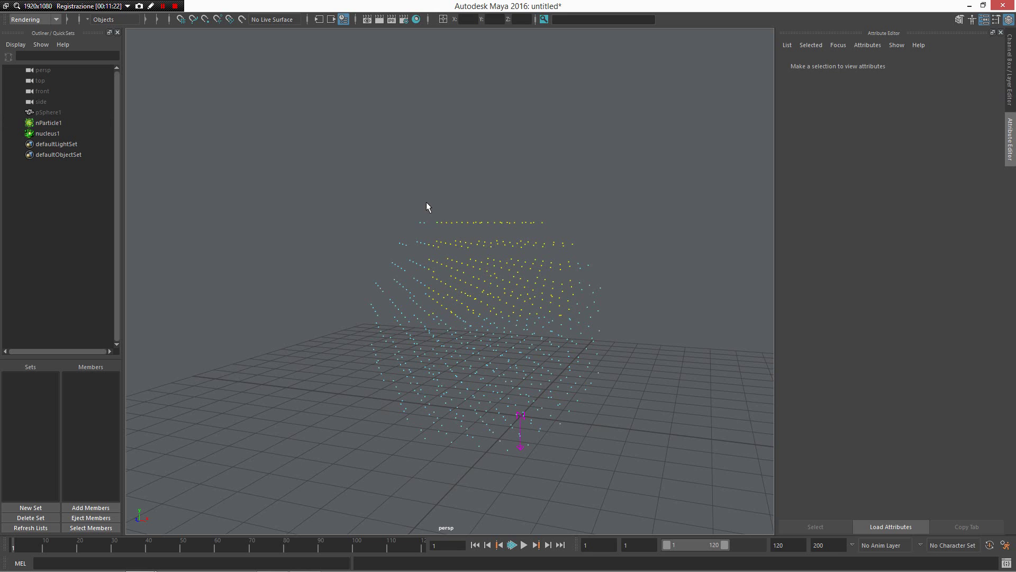
right_click_drag(507, 279, 583, 338)
left_click_drag(659, 328, 522, 219)
left_click_drag(572, 263, 516, 267, "alt")
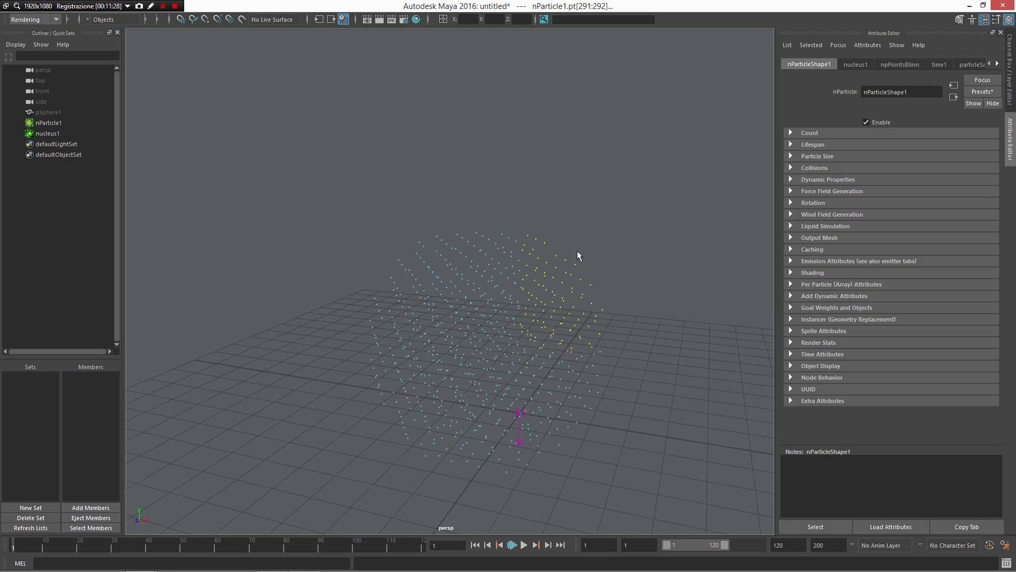
Add a cluster deformer to those particles and drag it upward.
right_click(564, 301)
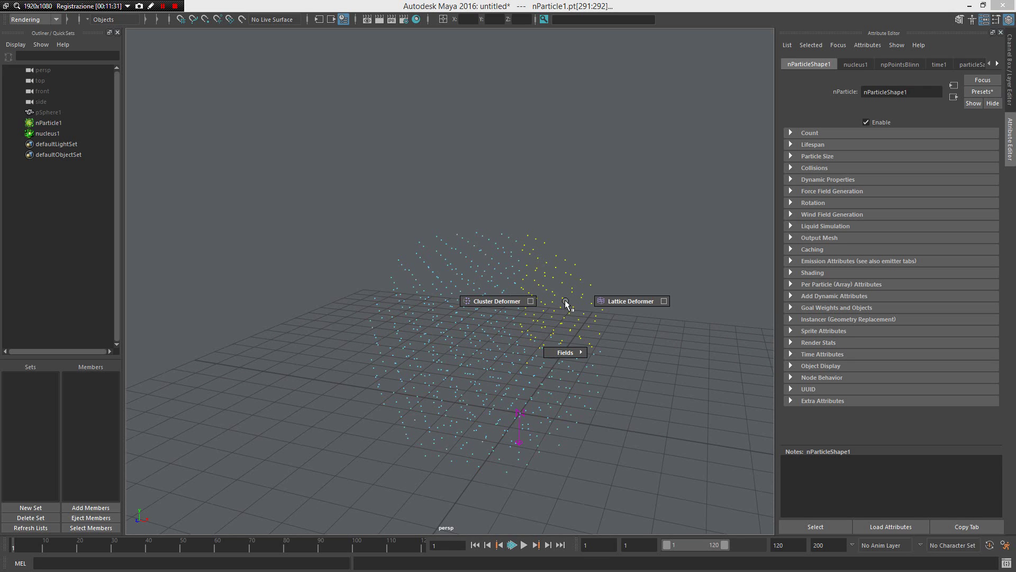
mouse_move(565, 300)
right_mouse_down("shift")
mouse_move(567, 352)
mouse_move(569, 333)
mouse_move(479, 302)
right_mouse_up("shift")
key("w")
left_click_drag(548, 294, 600, 409)
Place points beside the grid with the nParticle Tool to create nParticle2.
left_click(588, 377)
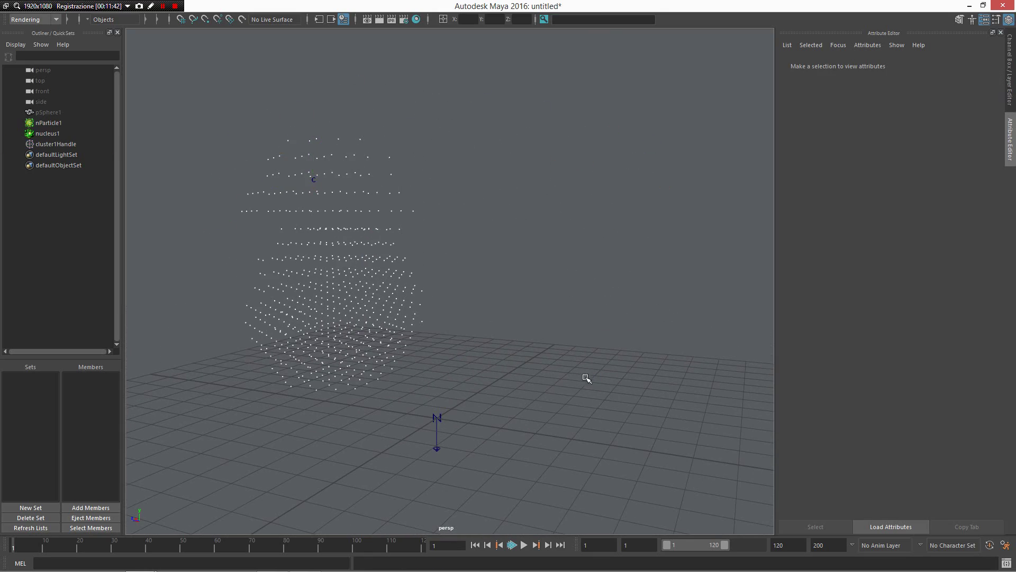
left_click_drag(585, 374, 524, 346, "alt")
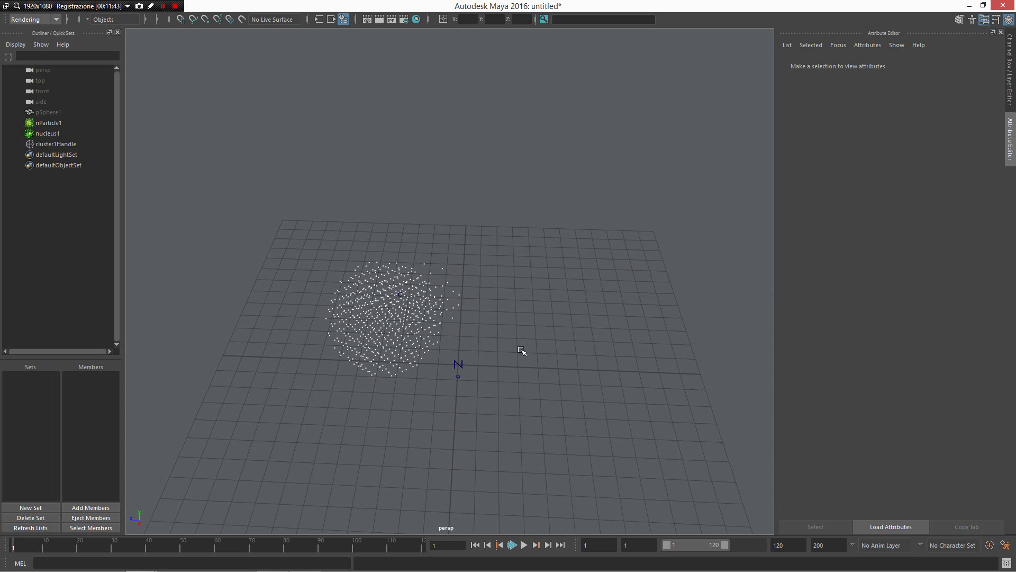
right_click(553, 333)
right_click_drag(553, 333, 615, 365)
middle_click_drag(715, 352, 635, 294, "alt")
left_click(636, 294)
scroll(636, 294, "down", 2)
left_click(635, 277)
left_click(677, 350)
scroll(620, 471, "down", 1)
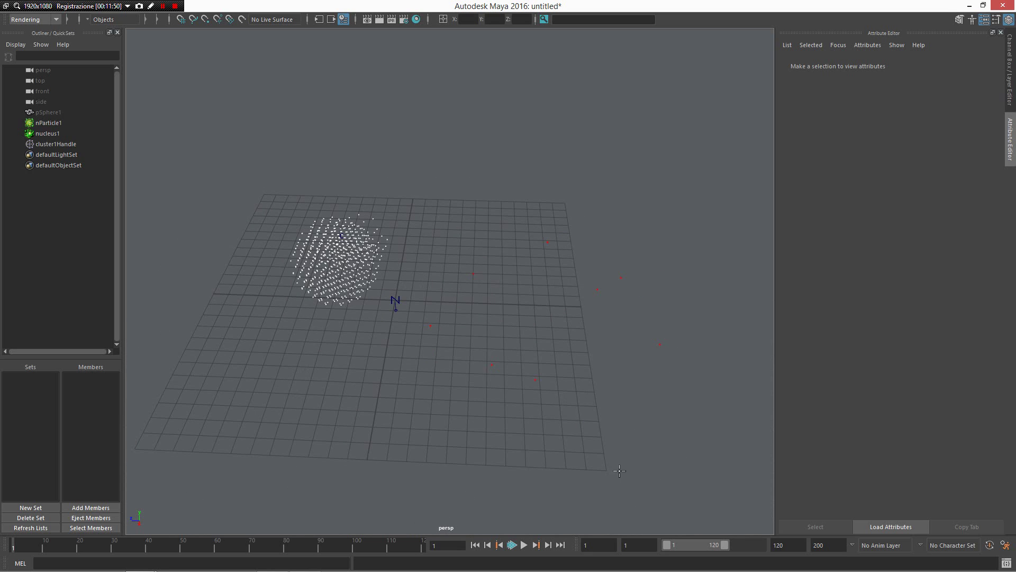
key("Return")
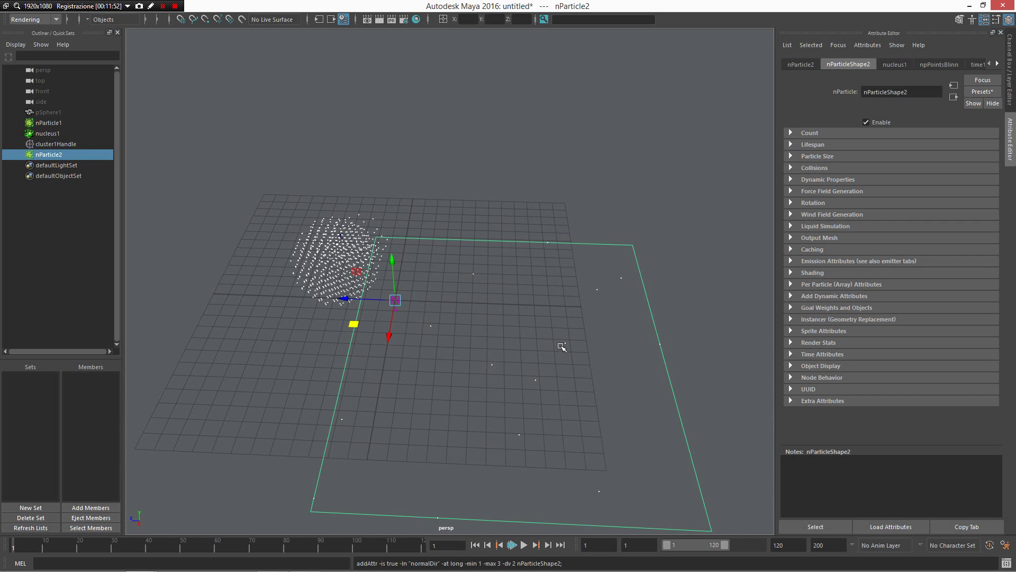
left_click_drag(565, 272, 439, 306, "alt")
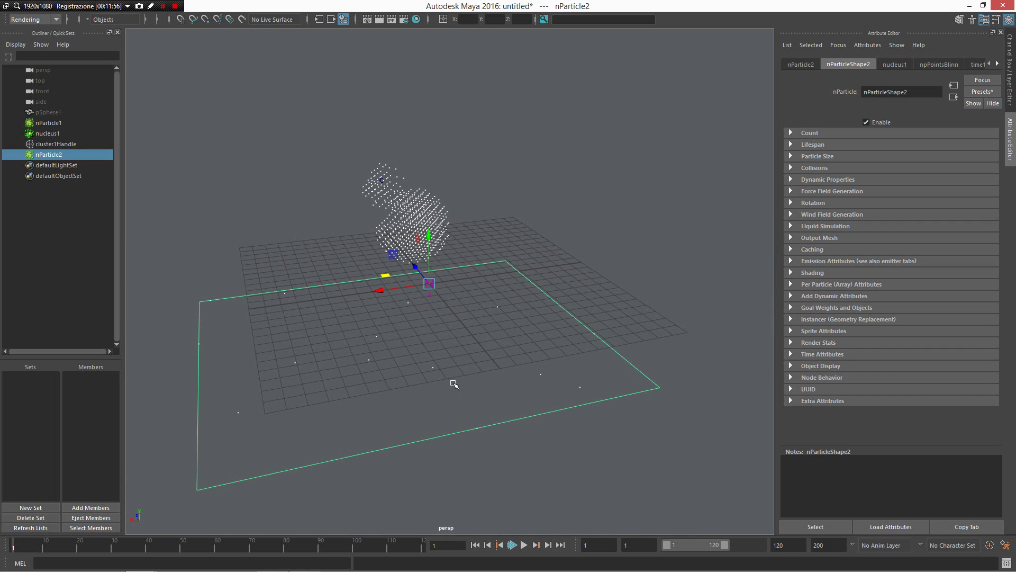
Add a lattice deformer to a single particle of nParticle2.
right_click_drag(502, 313, 518, 330)
left_click_drag(524, 333, 469, 277)
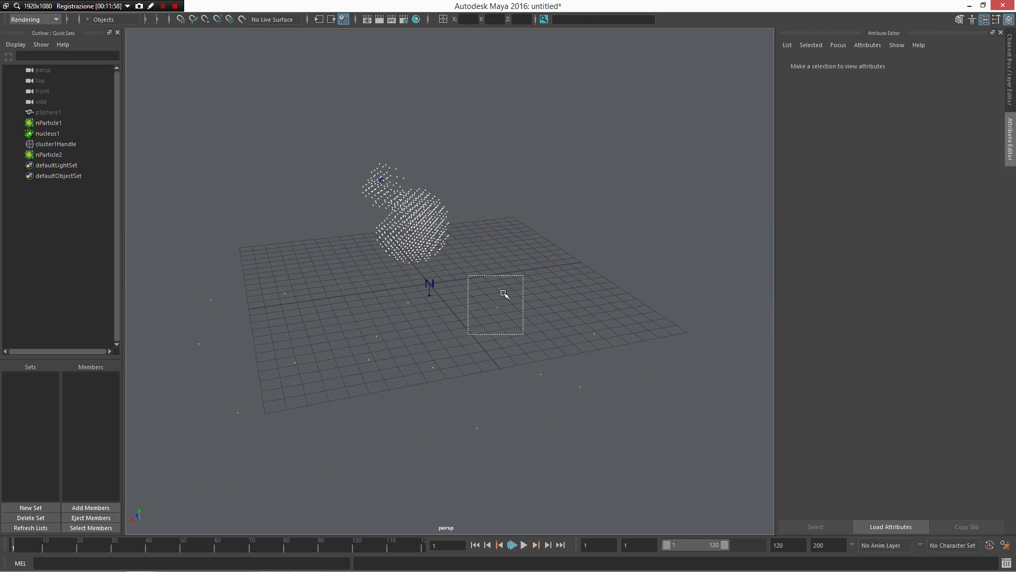
right_click(505, 314)
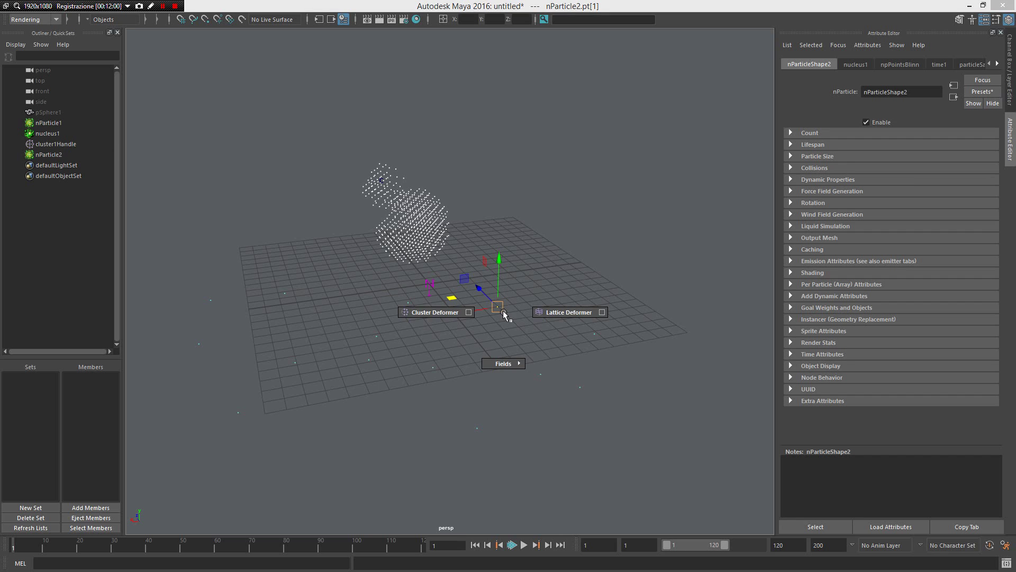
left_click(568, 312)
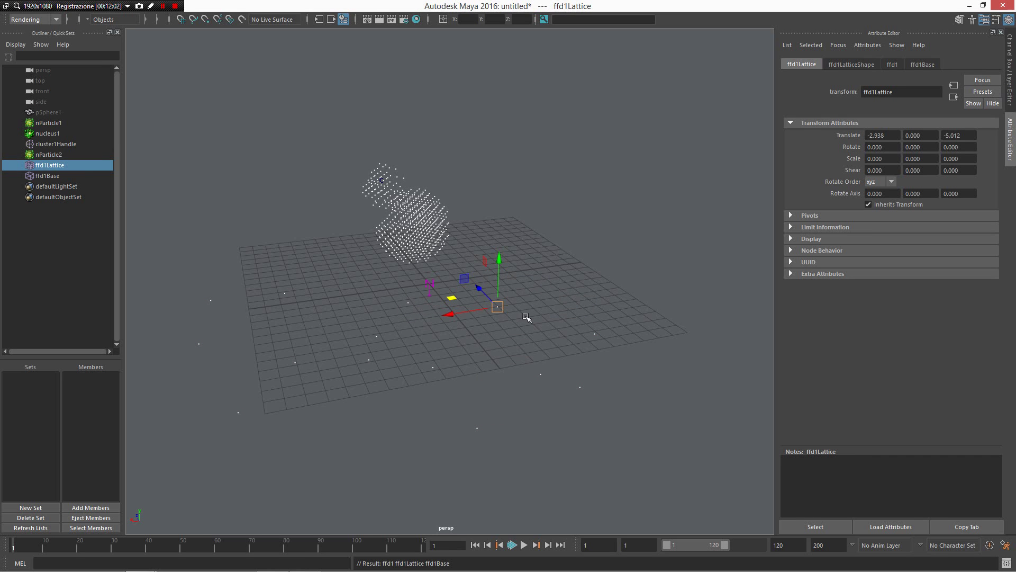
Select nParticle1 and bring up its view and object options.
left_click_drag(617, 416, 242, 217)
left_click_drag(465, 243, 419, 210, "alt")
right_click(419, 210)
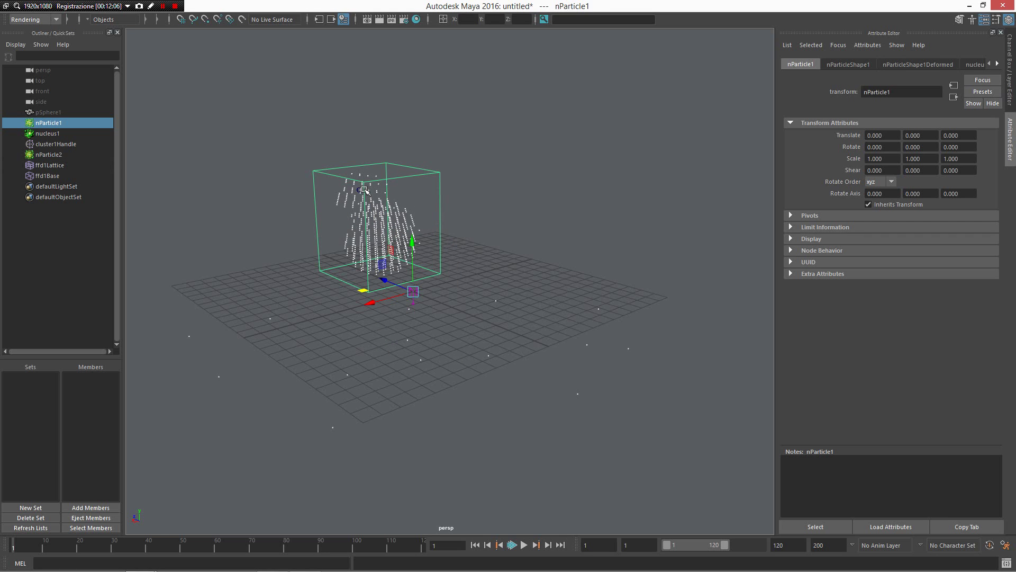
scroll(440, 229, "up", 3)
left_click(497, 314)
scroll(367, 225, "down", 2)
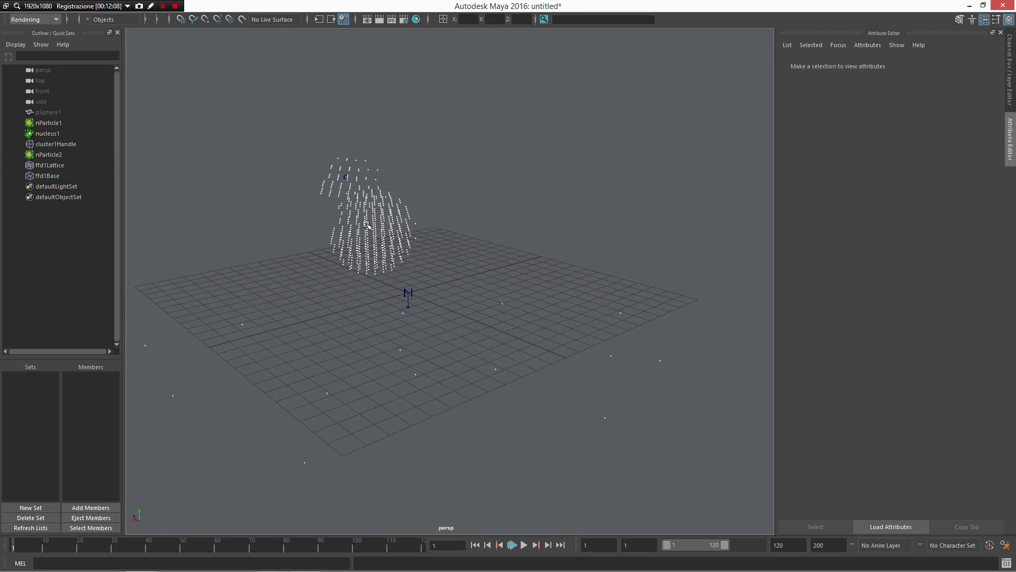
left_click(368, 225)
right_click(390, 243)
Switch the selection from nParticle1 to nParticle2.
left_click(498, 324)
left_click_drag(673, 495, 363, 260)
left_click(431, 366)
left_click_drag(443, 383, 373, 351)
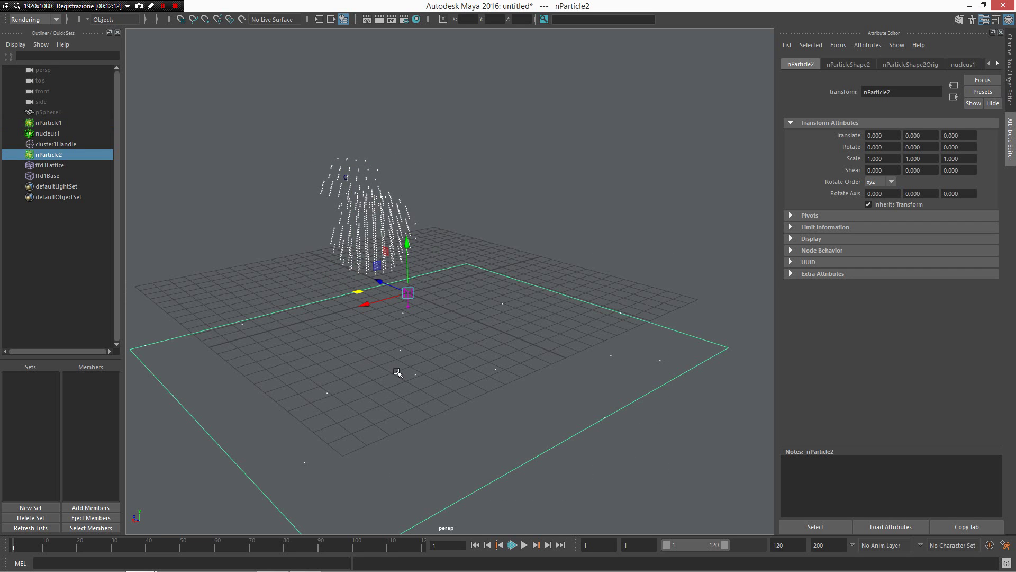
key("space")
left_click(396, 367)
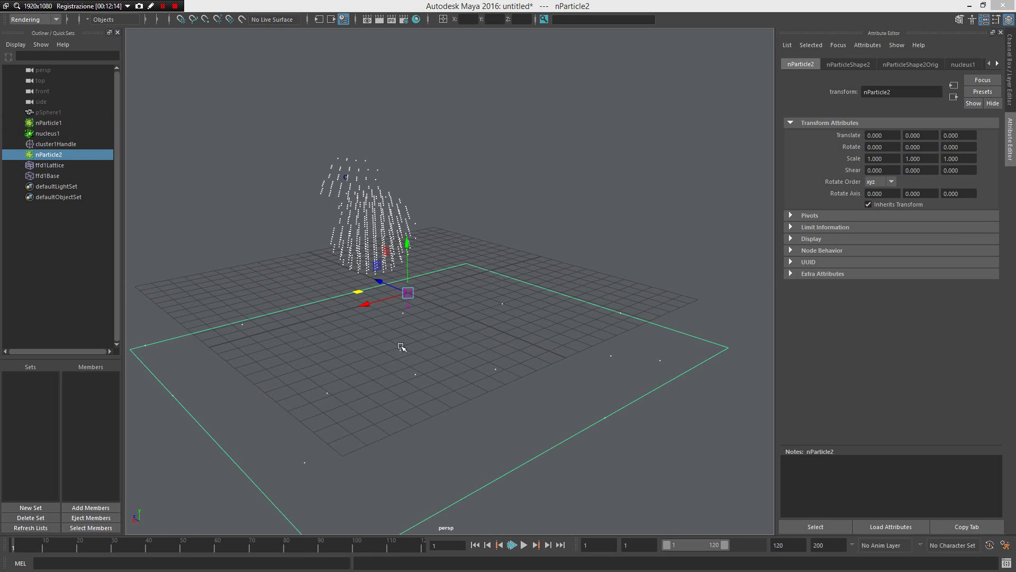
left_click_drag(430, 382, 435, 318, "alt")
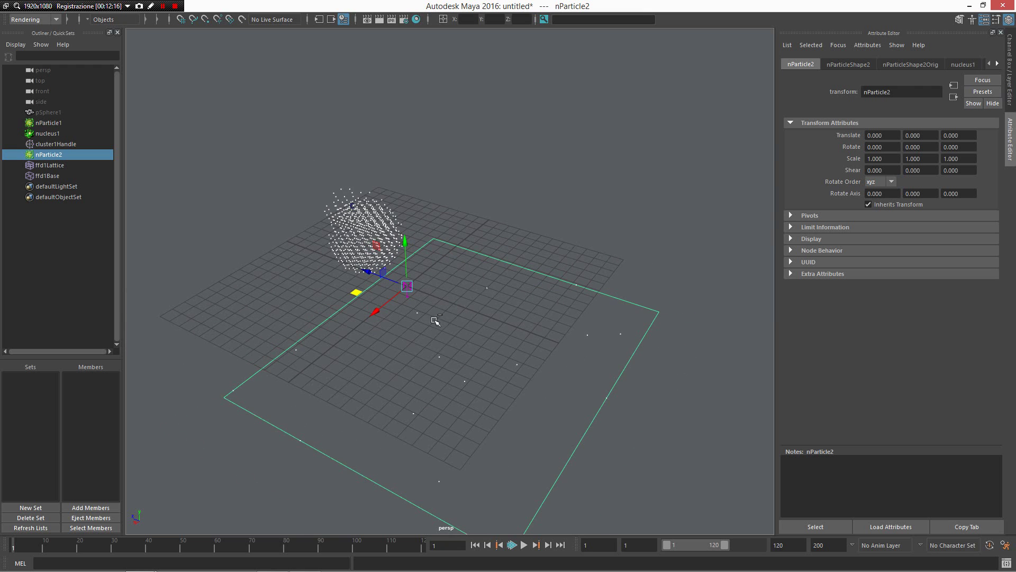
Delete nParticle2, then undo the deletion and the lattice creation.
key("Delete")
key("ctrl+z")
key("ctrl+z")
key("ctrl+z")
key("ctrl+z")
key("ctrl+z")
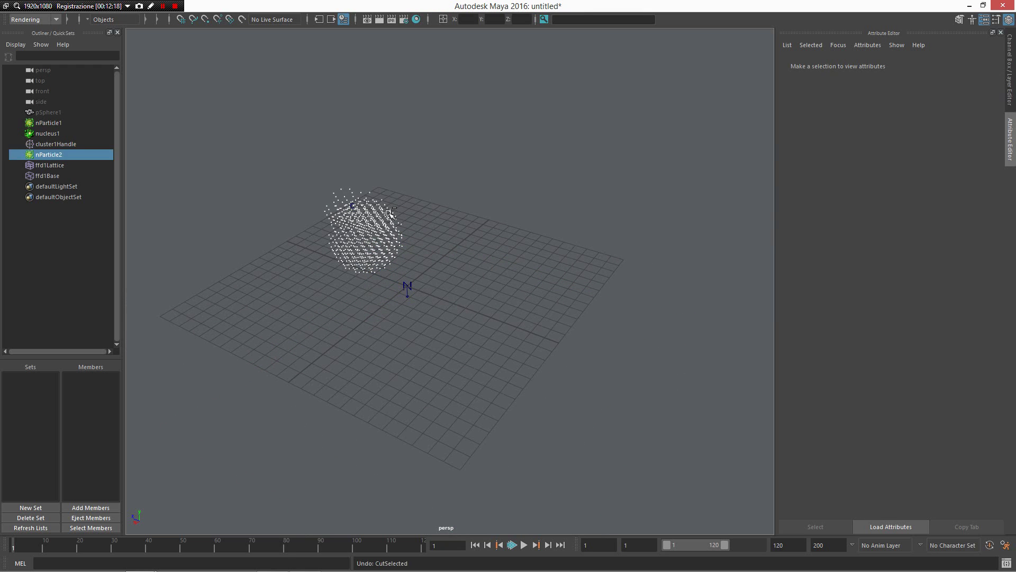
key("ctrl+z")
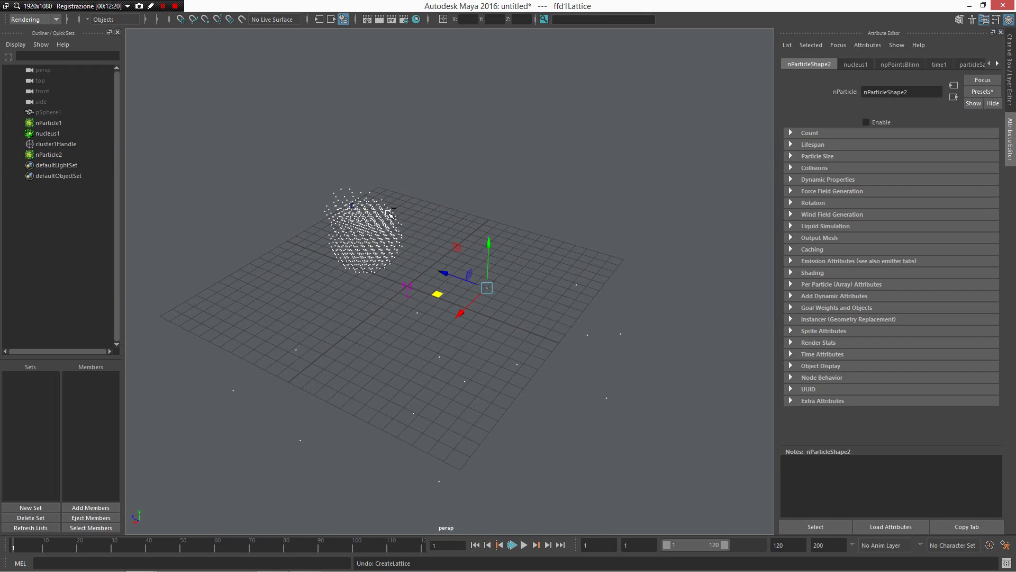
Select a group of nParticle2's individual particles.
left_click(581, 294)
left_click_drag(629, 329, 517, 198)
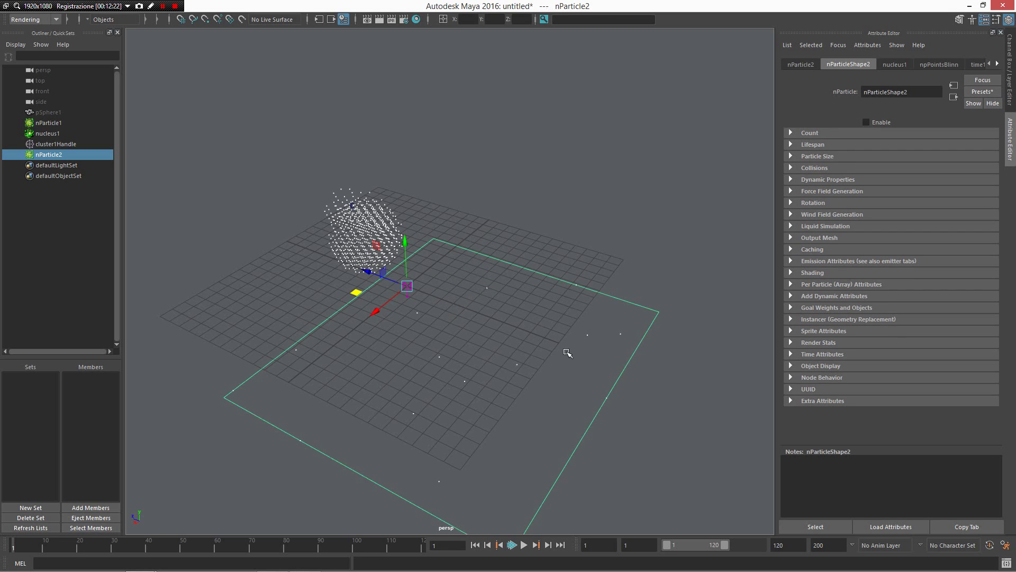
right_click_drag(567, 352, 529, 351)
left_click_drag(643, 387, 476, 153)
Add a cluster deformer to the chosen nParticle2 particles and lift it.
scroll(543, 267, "down", 2)
right_click(554, 307, "shift")
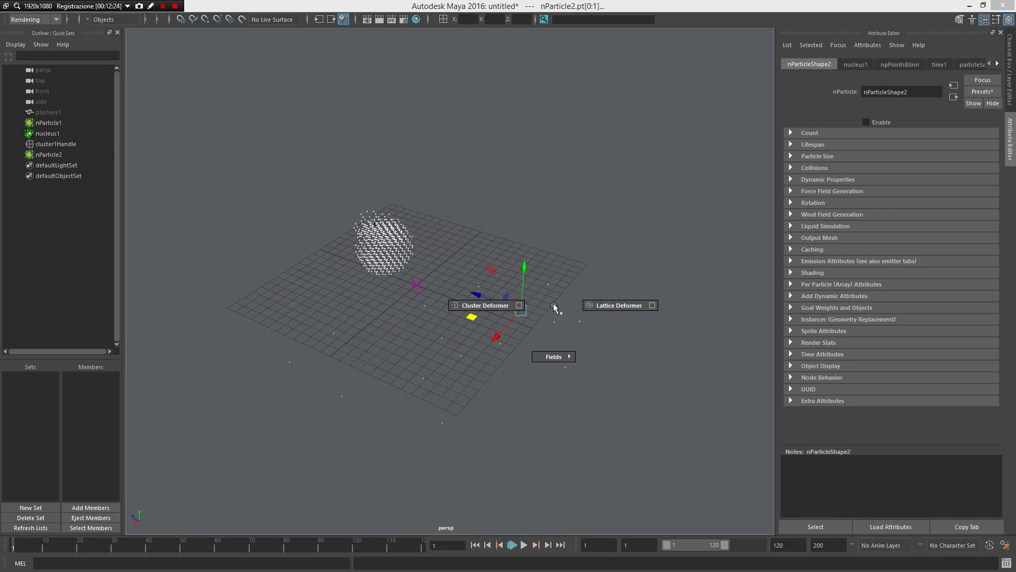
left_click(460, 305)
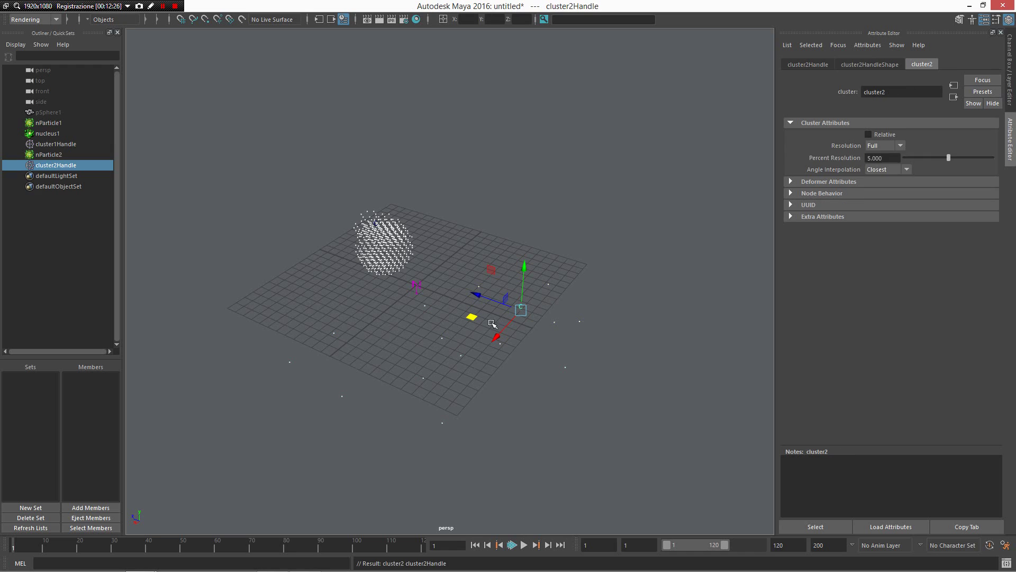
left_click_drag(521, 309, 561, 200)
Delete the first cluster, cluster1Handle.
left_click(552, 324)
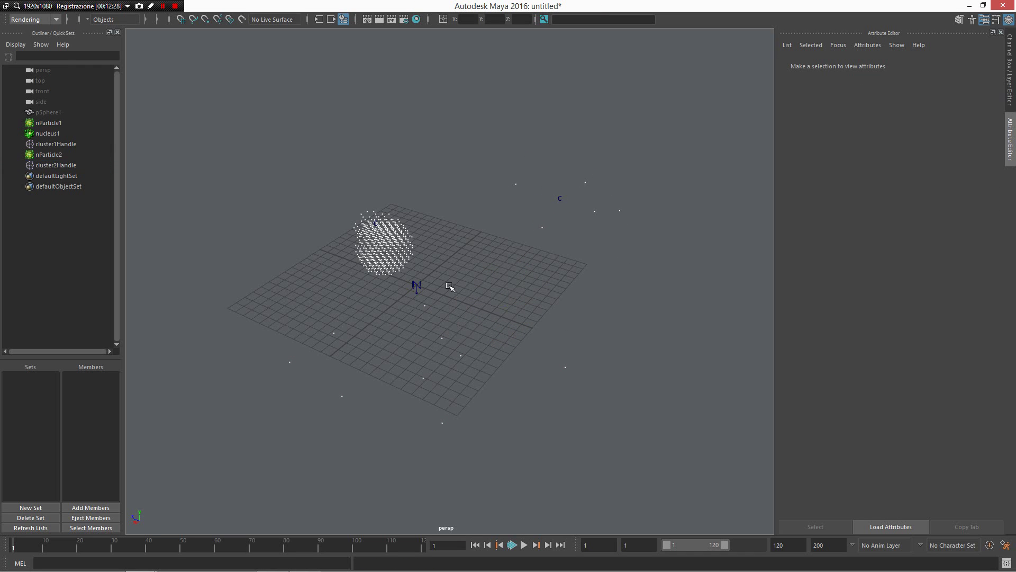
left_click_drag(449, 212, 450, 261, "alt")
left_click(101, 154)
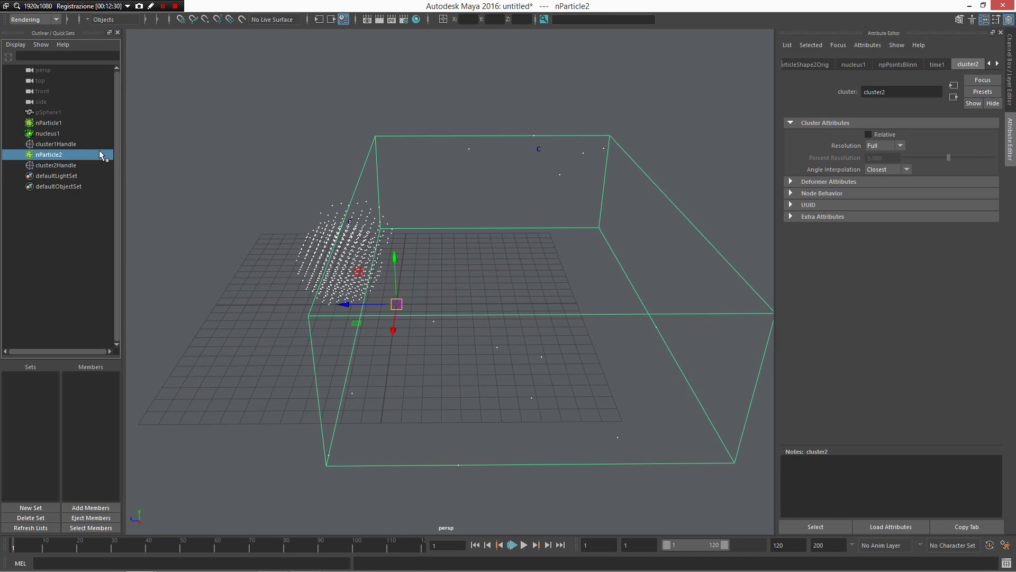
left_click(92, 145)
key("Delete")
Select all of nParticle1's individual particles.
left_click(338, 289)
scroll(339, 276, "up", 1)
middle_click_drag(340, 277, 412, 274, "alt")
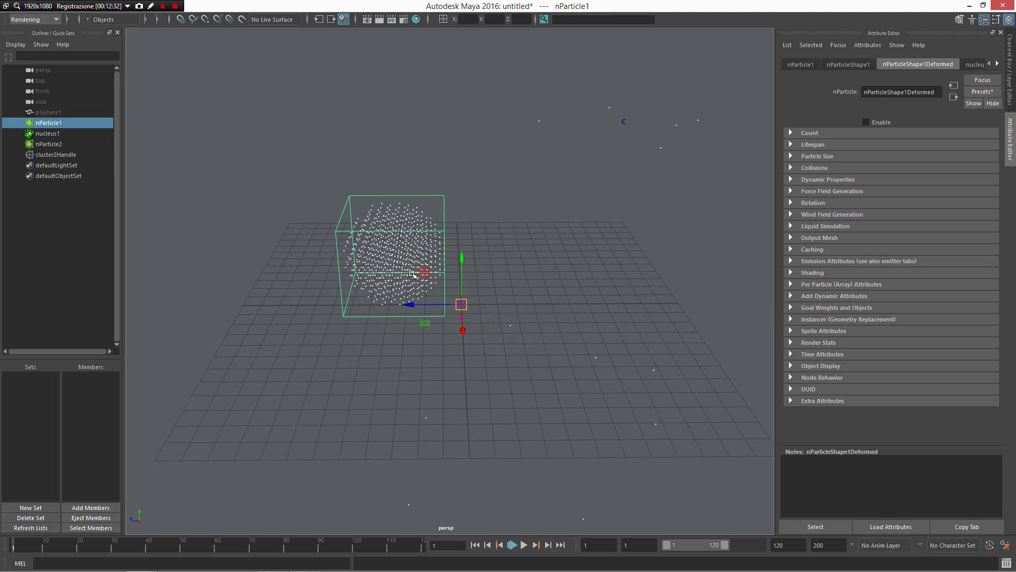
right_click_drag(404, 249, 309, 223)
left_click_drag(311, 66, 562, 484)
right_click_drag(415, 266, 461, 270, "shift")
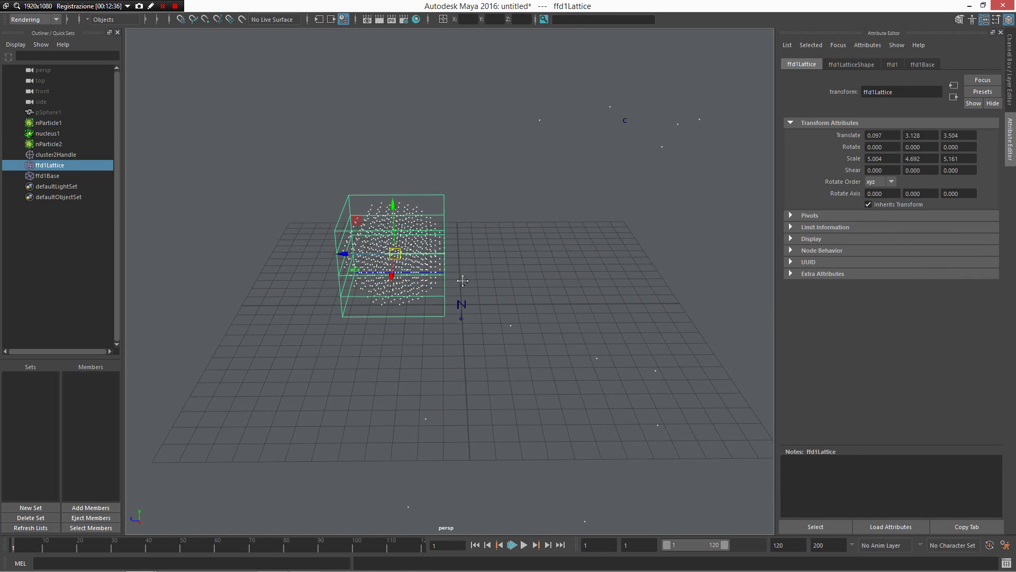
Wrap nParticle1's particles in a lattice deformer.
middle_click_drag(461, 271, 488, 311, "alt")
scroll(467, 271, "up", 2)
left_click_drag(500, 289, 473, 275, "alt")
Pull a top lattice point up and push two right-side points outward along X.
right_click_drag(472, 272, 474, 244)
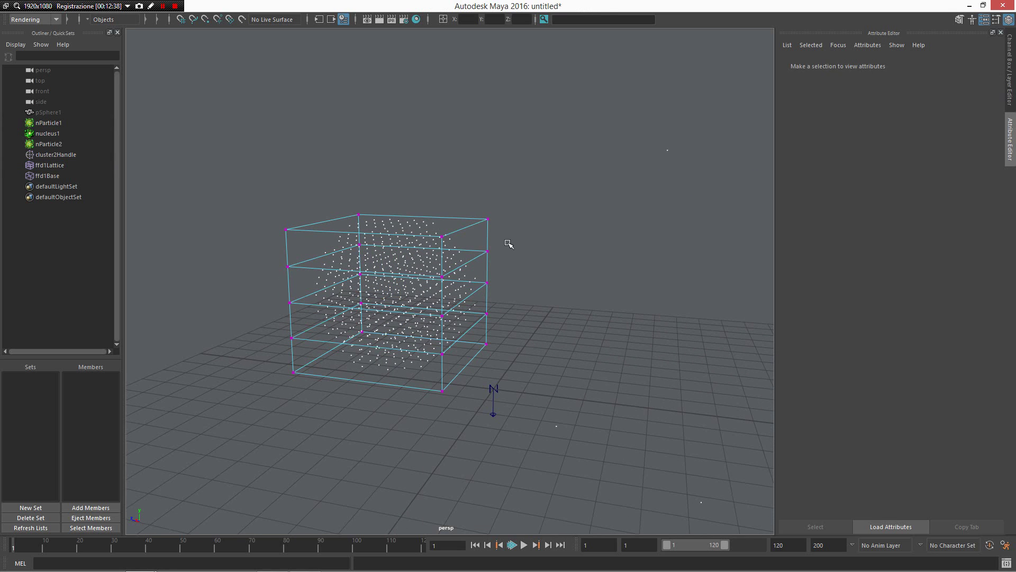
left_click_drag(508, 241, 474, 95)
left_click_drag(528, 303, 445, 233)
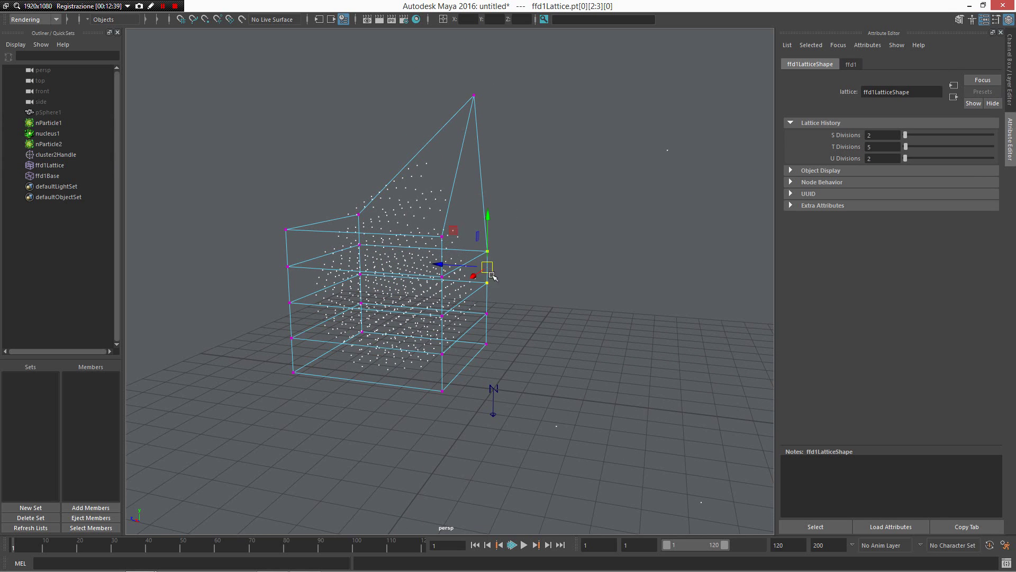
mouse_move(475, 276)
left_mouse_down()
mouse_move(453, 290)
mouse_move(483, 268)
left_mouse_up()
left_click_drag(480, 212, 319, 244)
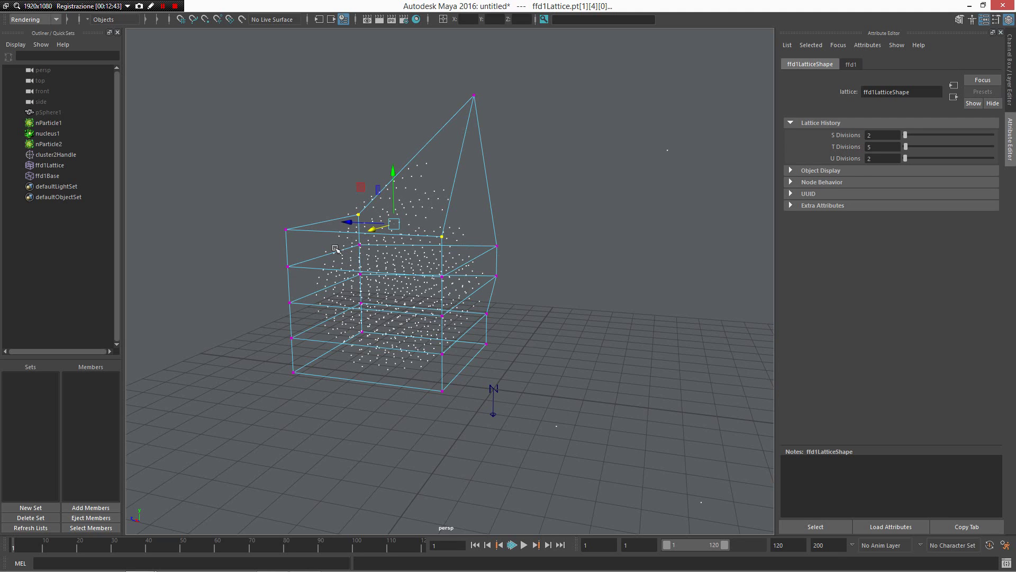
left_click_drag(336, 247, 462, 297, "alt")
key("alt+space")
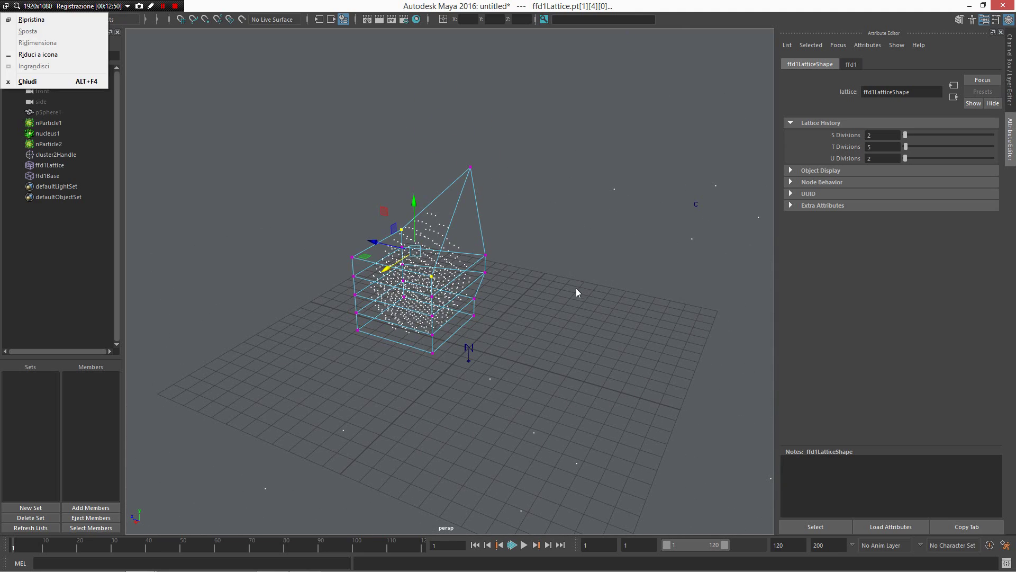
left_click(576, 288)
left_click_drag(666, 330, 535, 308, "alt")
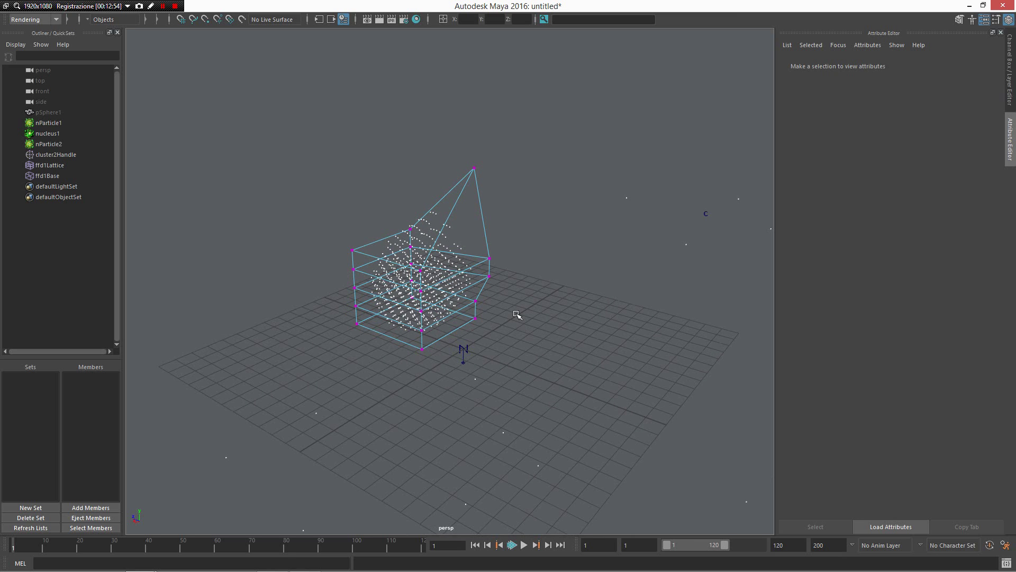
key("alt+Tab")
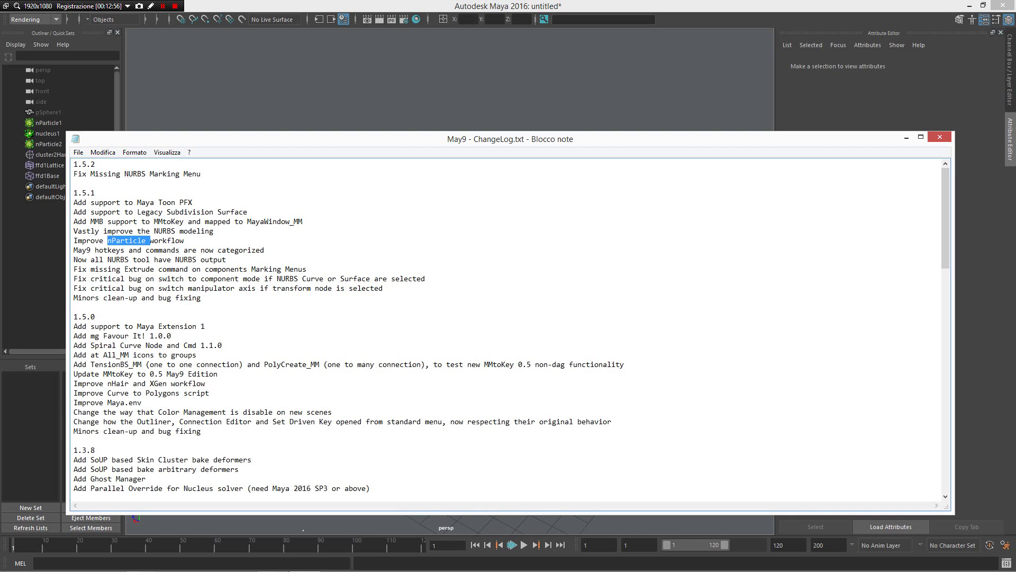
double_click(135, 251)
left_click(133, 250)
left_click_drag(226, 259, 126, 250)
left_click(133, 250)
right_click(133, 252)
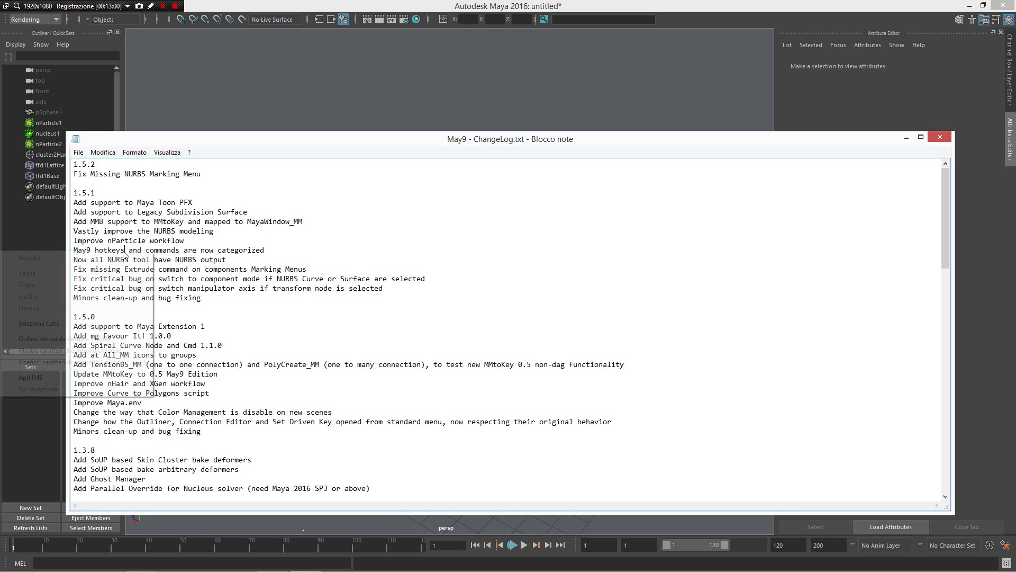
left_click(133, 250)
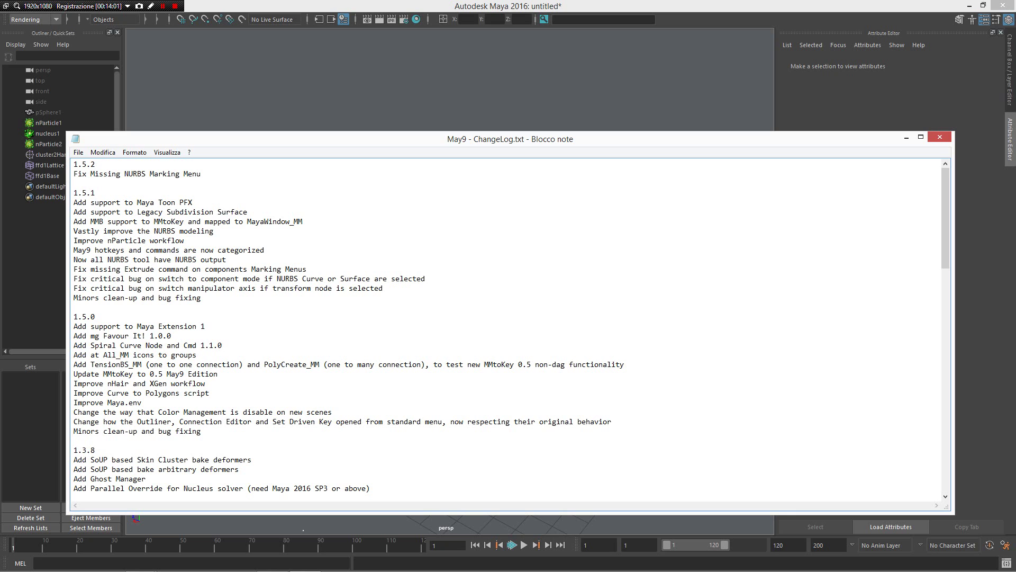
Hide the changelog and start a new scene without saving.
left_click(907, 137)
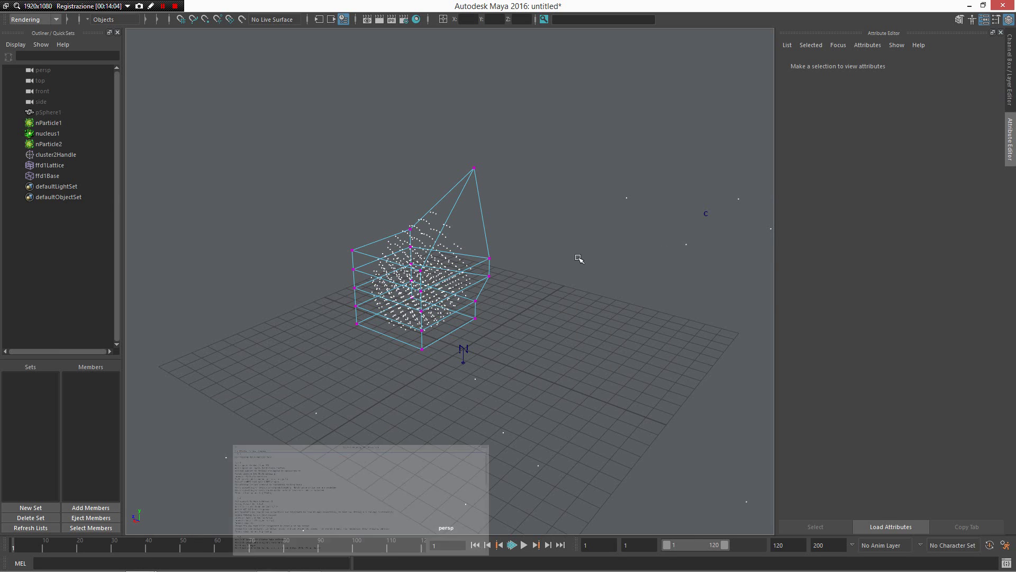
key("ctrl+n")
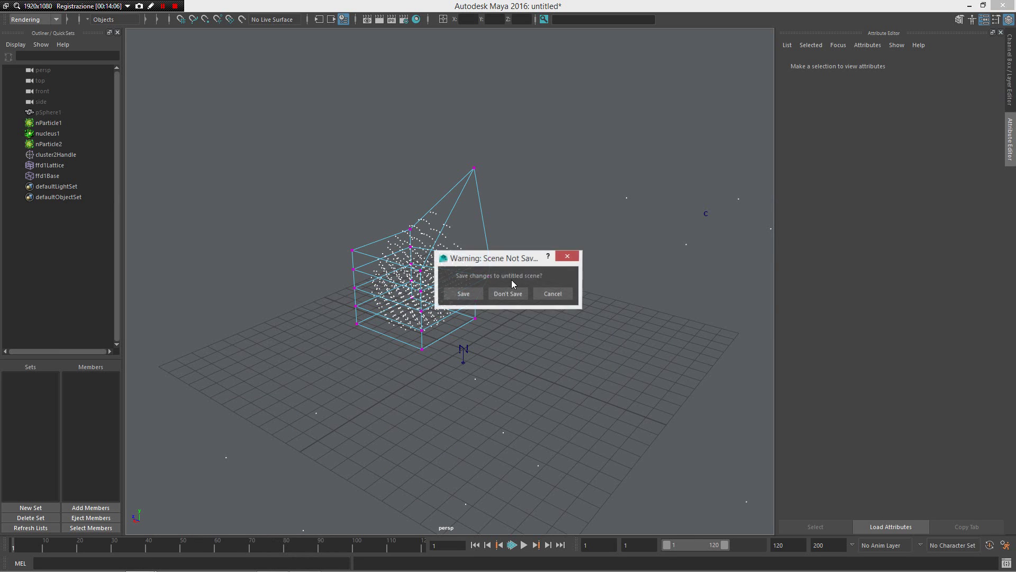
left_click(508, 294)
Draw a wavy five-point CV curve across the grid.
mouse_move(440, 286)
left_mouse_down("alt")
mouse_move(545, 333)
mouse_move(444, 268)
left_mouse_up("alt")
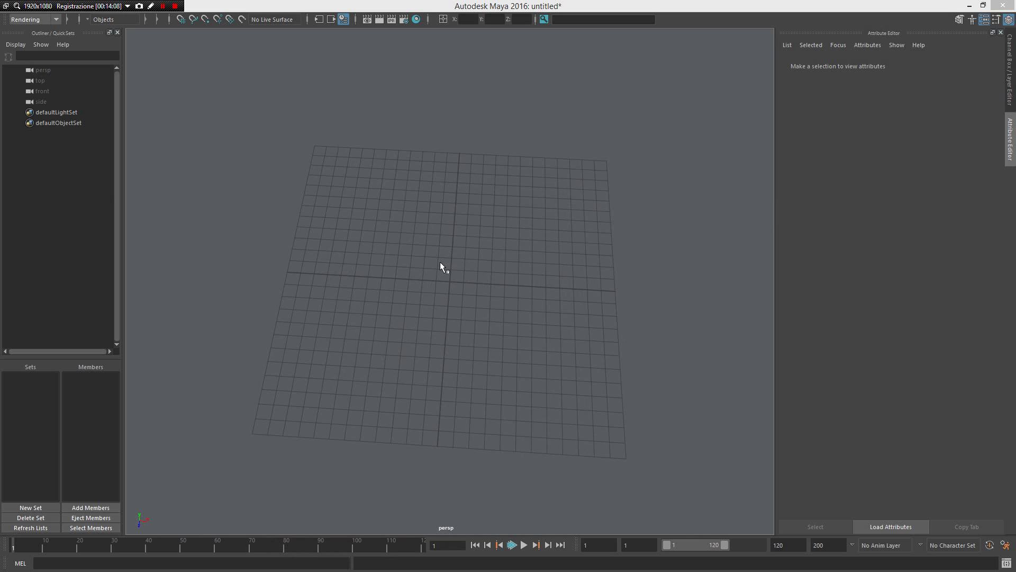
right_click(440, 261)
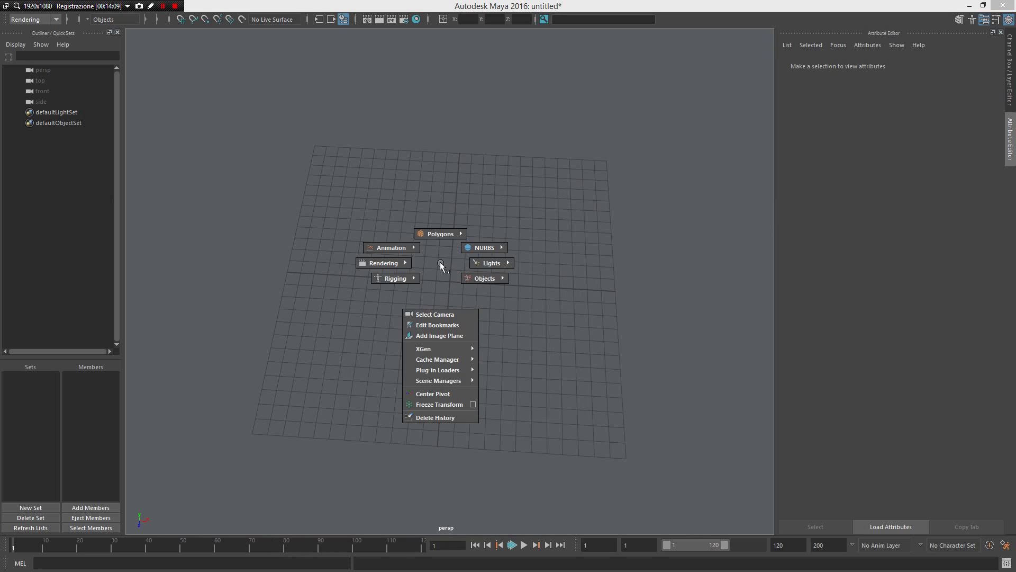
right_click_drag(440, 262, 638, 126)
left_click(300, 233)
left_click(353, 204)
left_click(464, 205)
left_click(517, 251)
left_click_drag(594, 293, 653, 265)
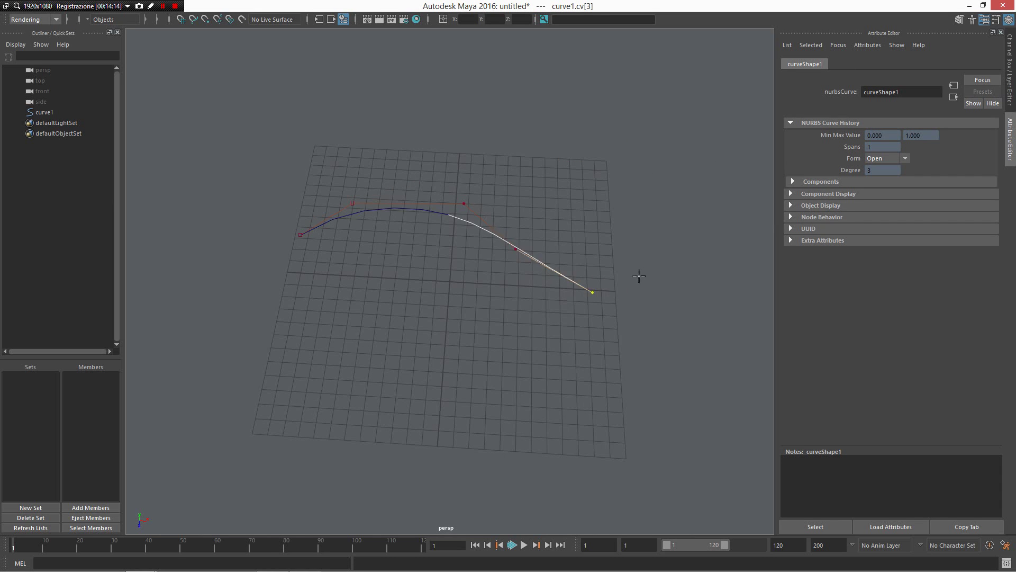
right_click_drag(624, 205, 519, 173, "alt")
middle_click_drag(480, 168, 407, 157, "alt")
left_click(624, 229)
key("Return")
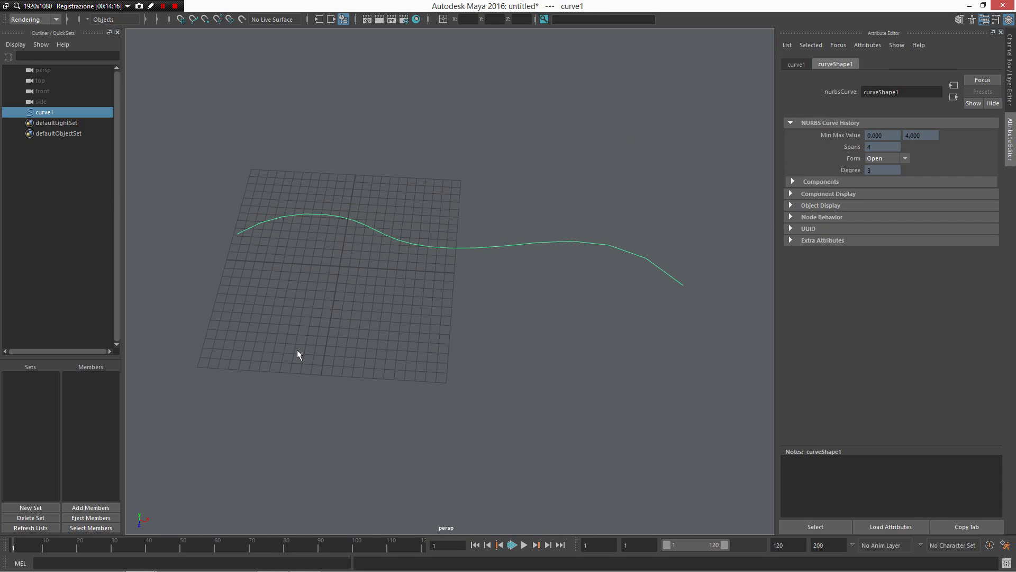
Create a NURBS circle, extrude it along the curve, then delete the tube.
right_click_drag(296, 350, 418, 286)
left_click_drag(301, 288, 300, 287)
left_click_drag(443, 223, 443, 246, "shift")
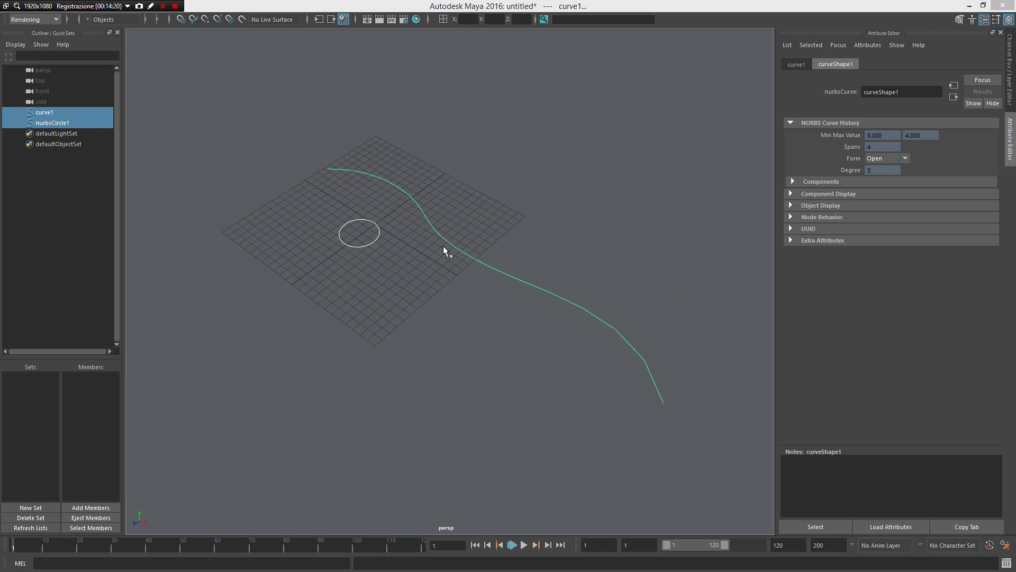
right_click_drag(443, 246, 435, 278, "shift")
left_click_drag(435, 279, 518, 319, "alt")
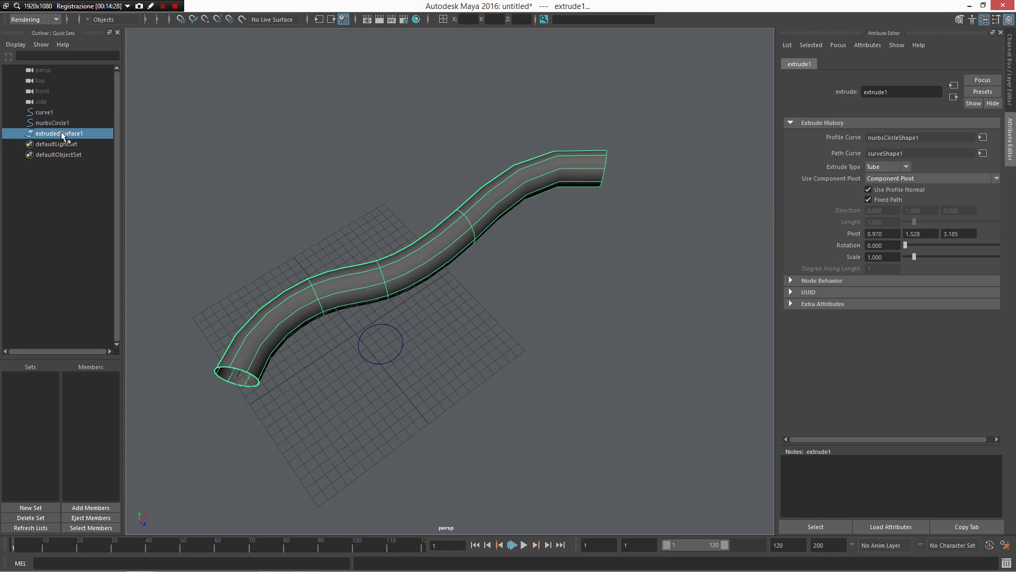
key("Delete")
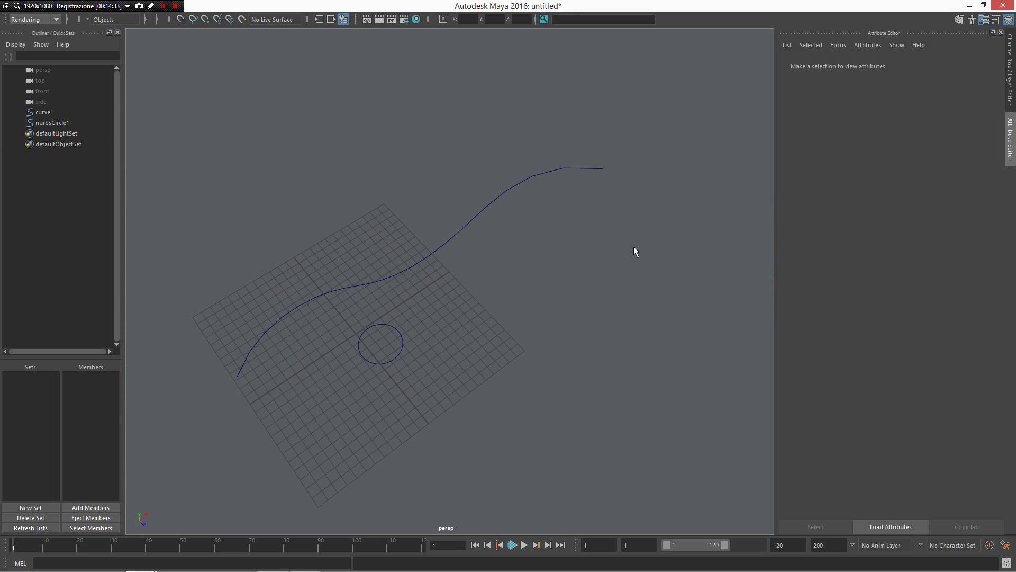
left_click_drag(455, 301, 438, 251)
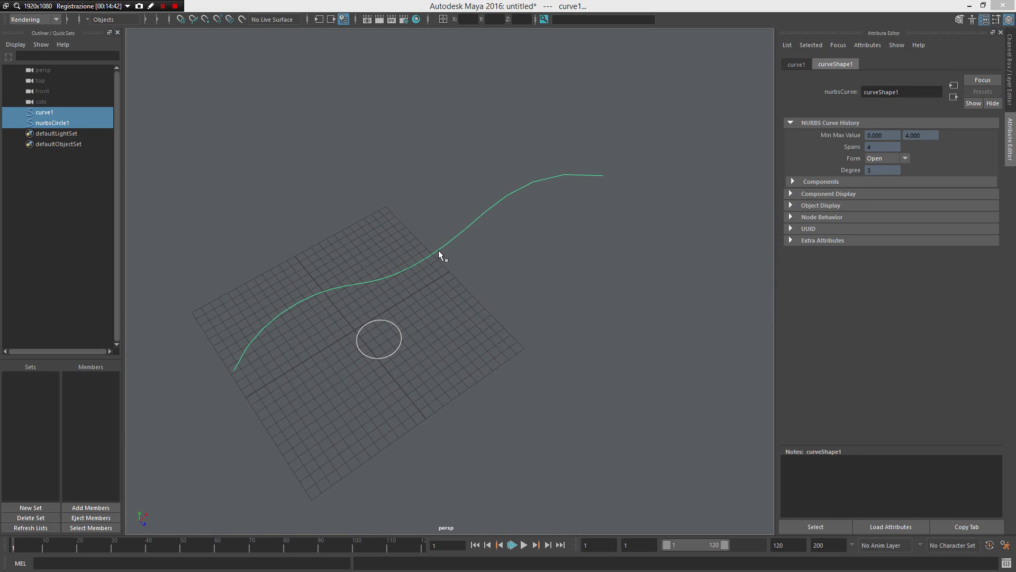
right_click(438, 250, "shift")
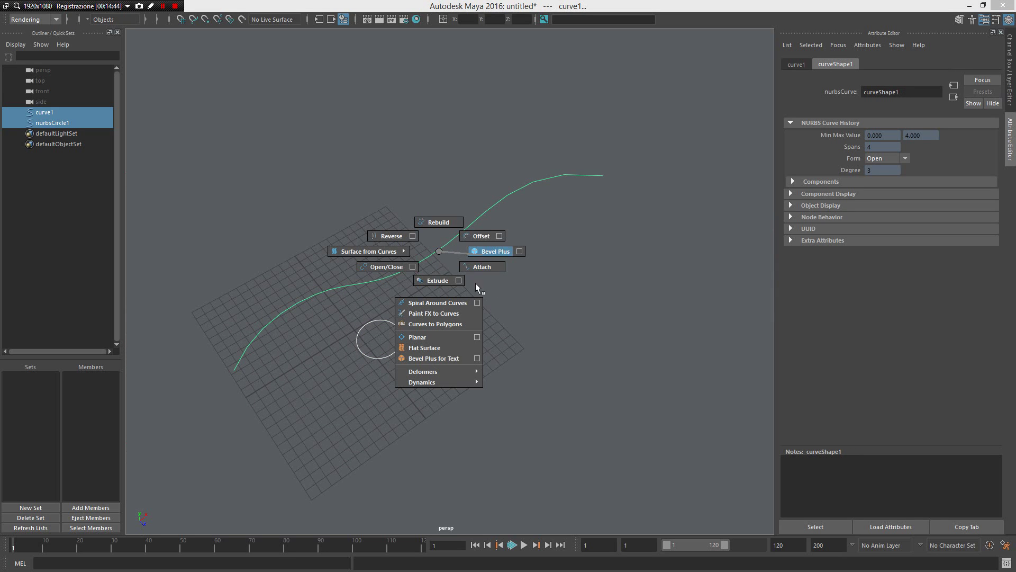
mouse_move(370, 251)
mouse_move(466, 252)
right_mouse_down()
mouse_move(488, 252)
mouse_move(462, 253)
mouse_move(435, 273)
right_mouse_up()
left_click(443, 267)
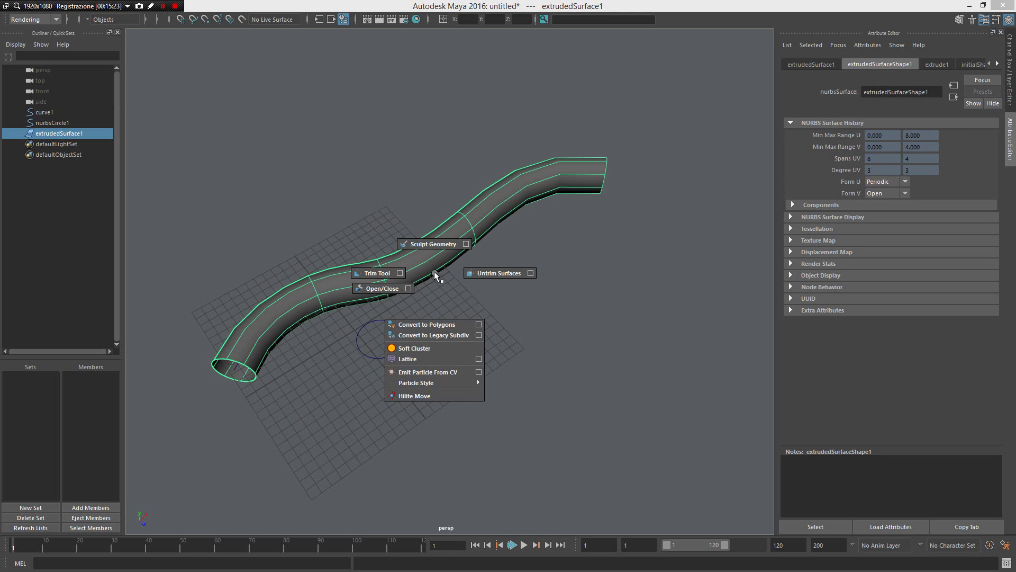
left_click(437, 325)
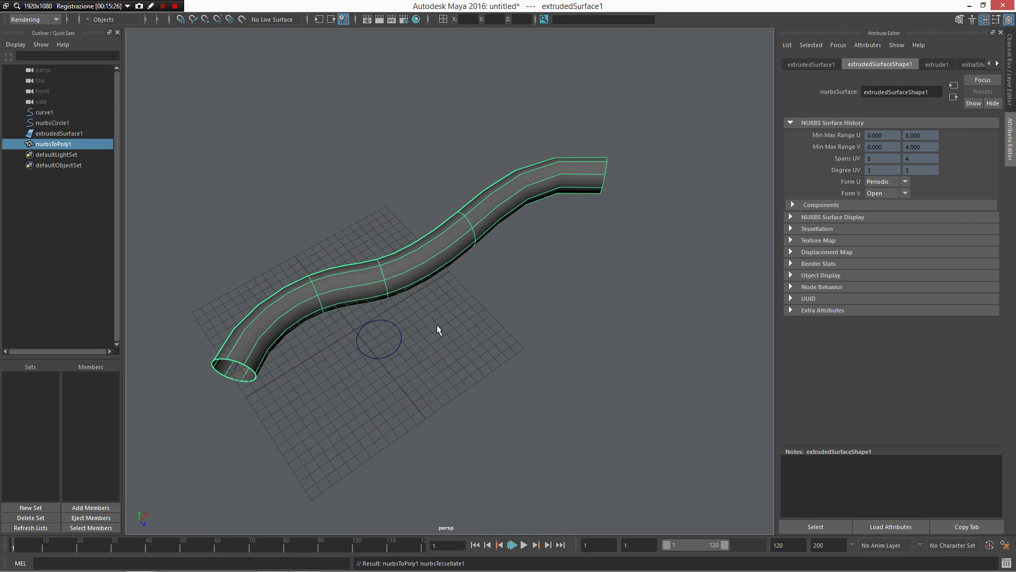
left_click_drag(515, 290, 526, 288, "alt")
left_click_drag(374, 338, 454, 313, "alt")
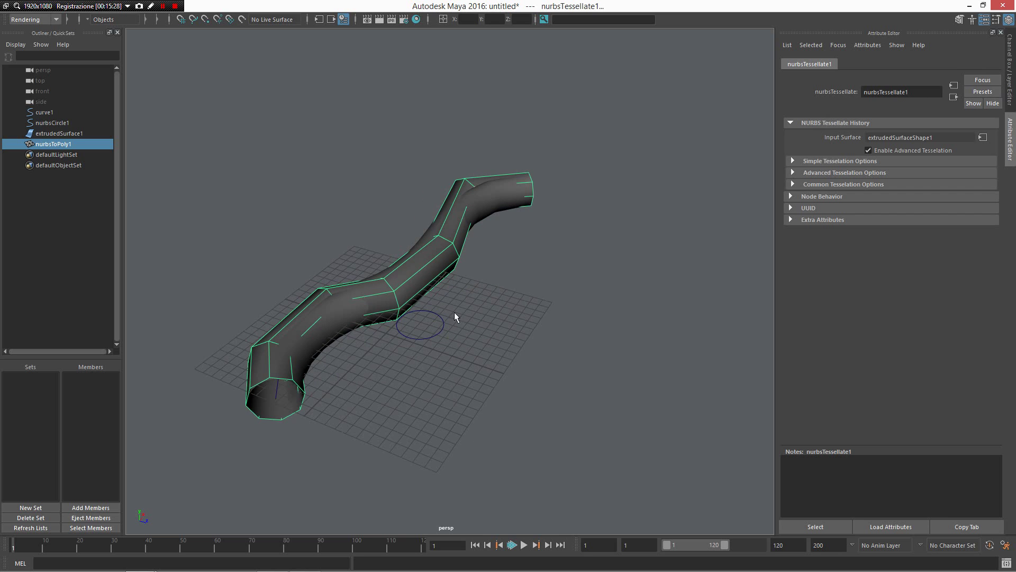
key("ctrl+z")
key("ctrl+z")
key("ctrl+z")
key("ctrl+z")
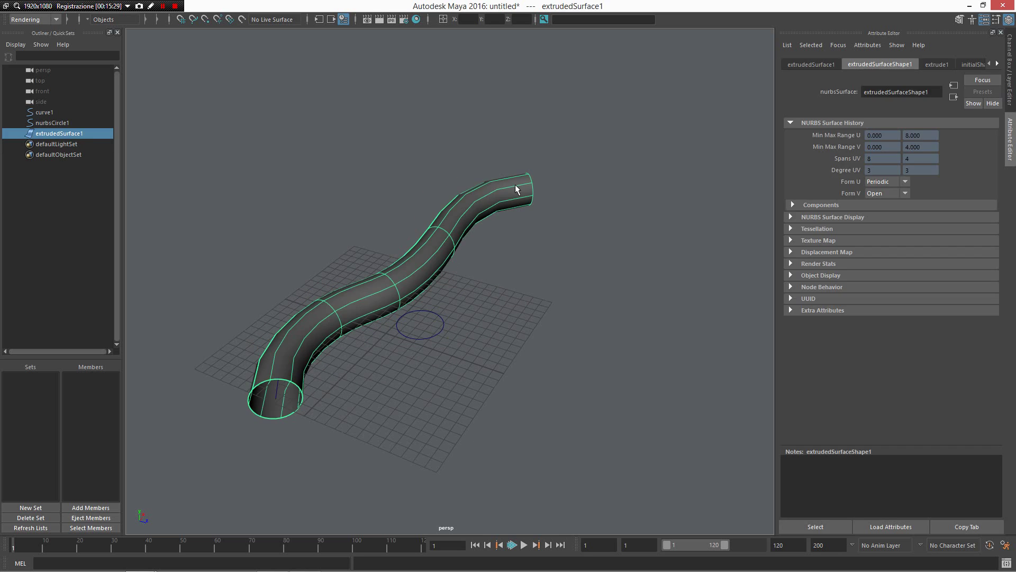
key("ctrl+z")
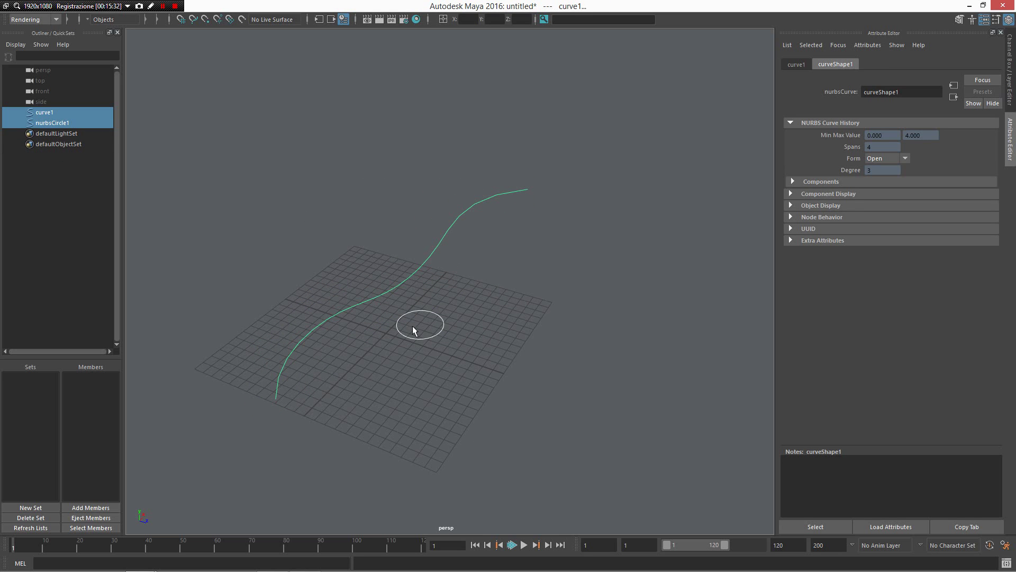
Delete the curve and circle and return to the perspective view.
key("Delete")
key("space")
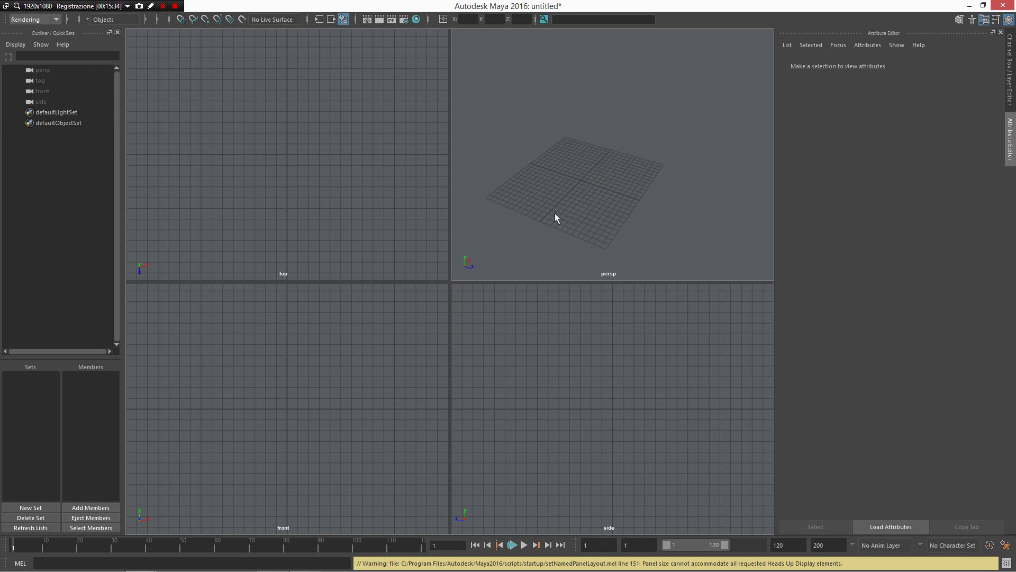
key("space")
left_click_drag(554, 218, 411, 331, "alt")
Create NURBS text curves spelling 'Maya'.
right_click(411, 331)
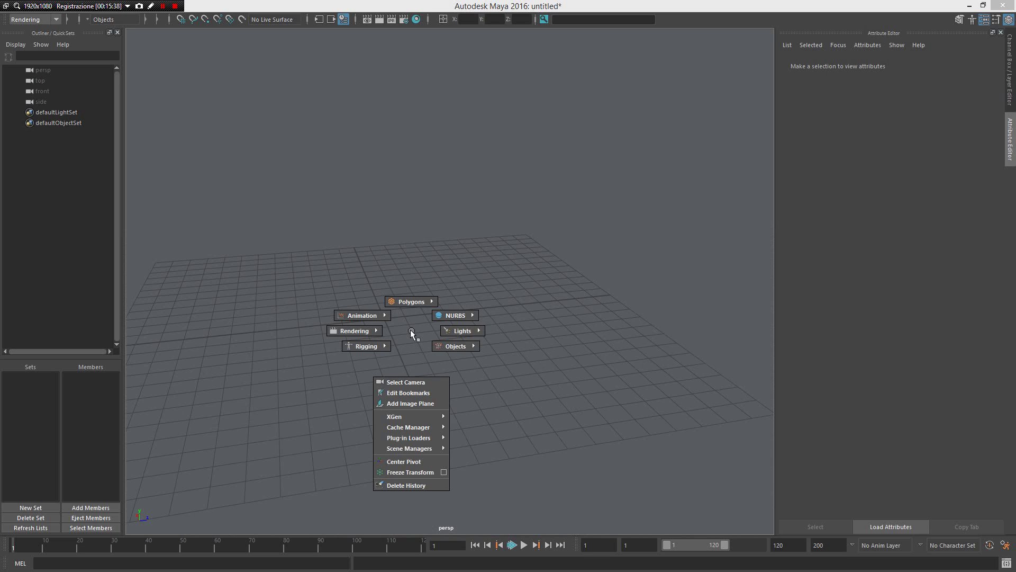
right_click_drag(411, 329, 490, 265)
left_click(498, 377)
left_click(604, 379)
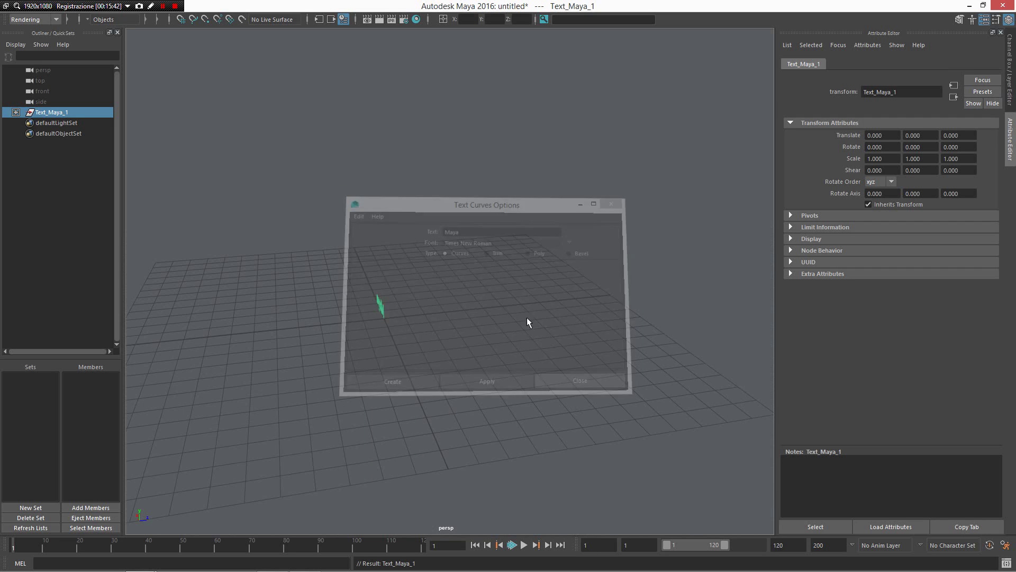
Bevel the M outline into a solid capped 3D letter with Bevel Plus.
left_click_drag(527, 317, 452, 207, "alt")
left_click(453, 208)
key("f")
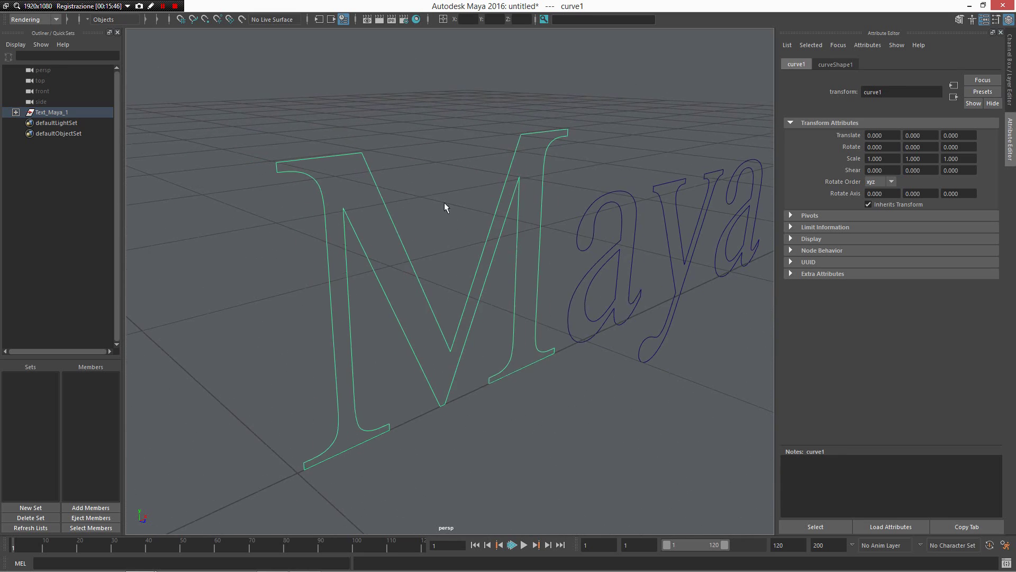
right_click(464, 245, "shift")
right_click_drag(464, 244, 552, 249, "shift")
left_click_drag(552, 249, 456, 149, "alt")
left_click(456, 148)
Delete the M's back cap (bevelEndCap1), then select its bevelled side surface.
left_click(491, 245)
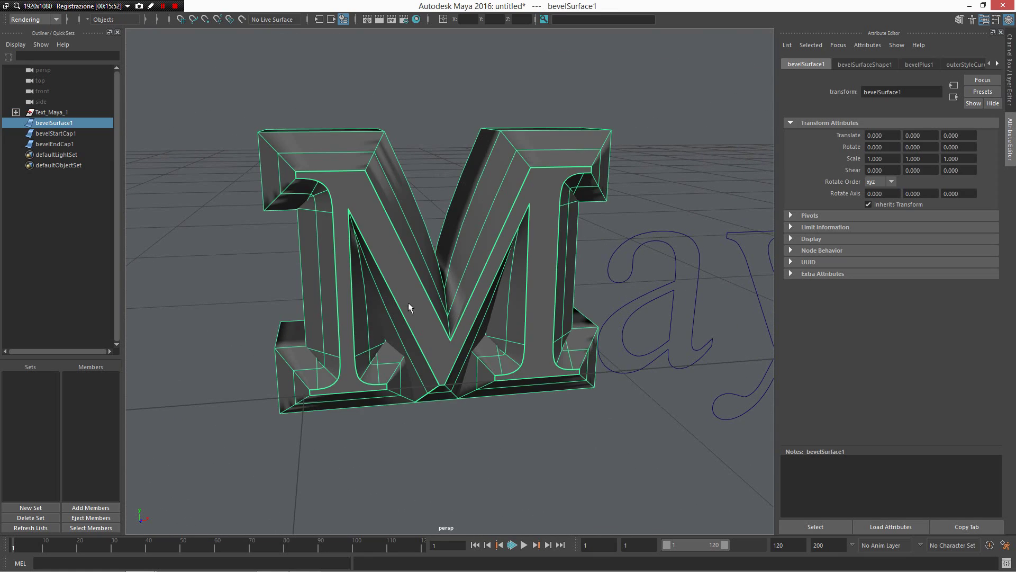
left_click_drag(408, 302, 365, 392, "alt")
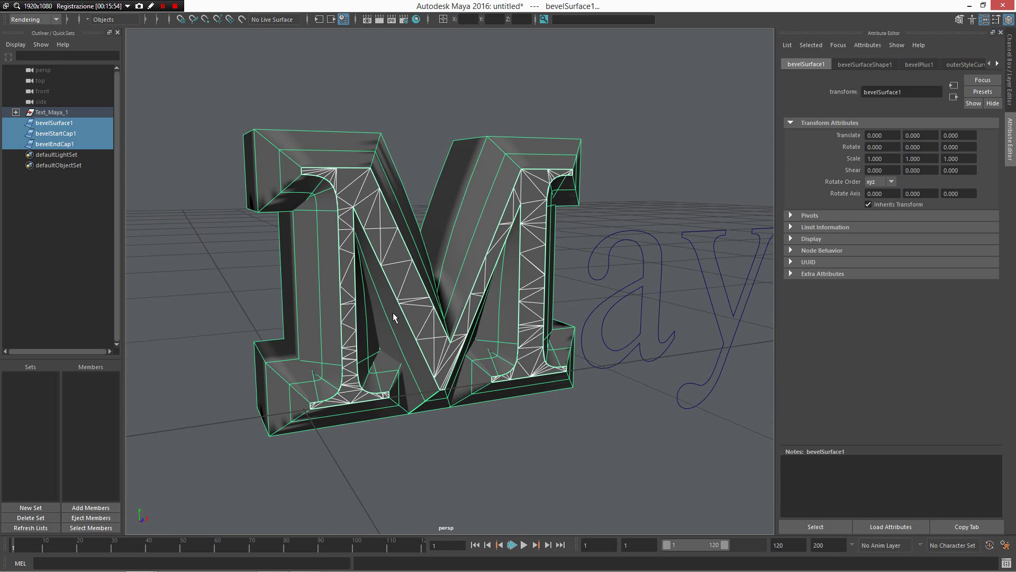
left_click(411, 147)
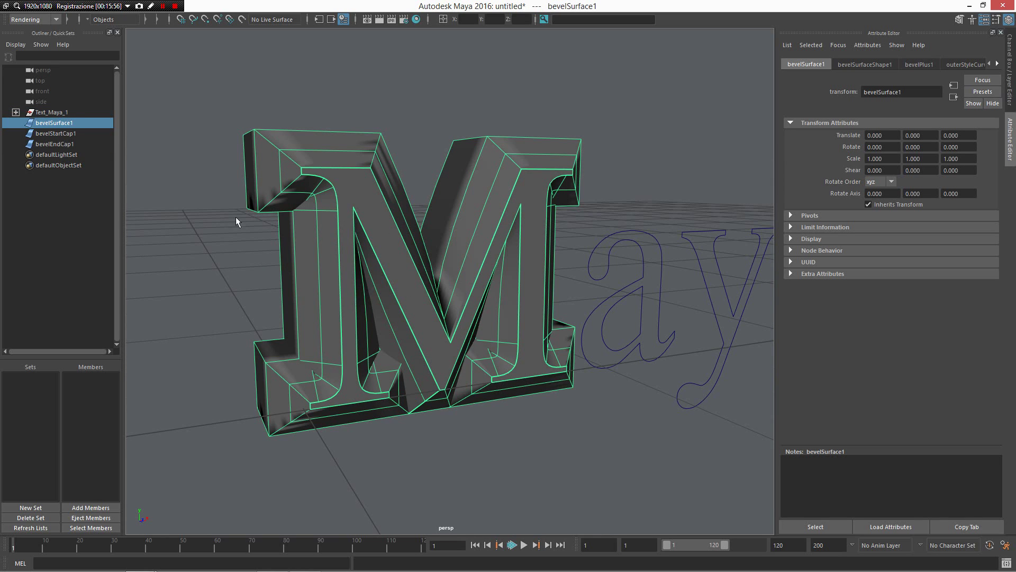
left_click(82, 136)
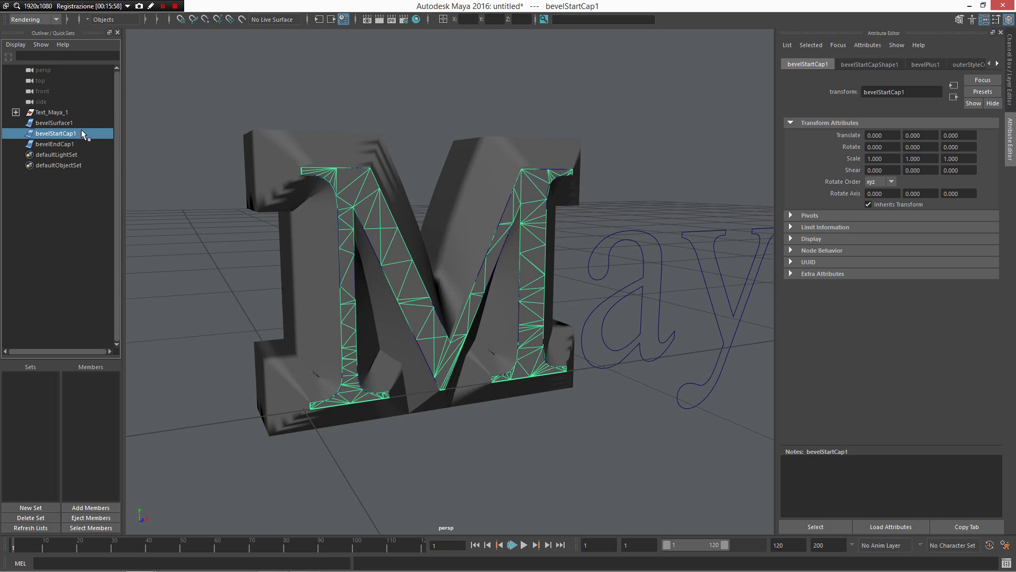
left_click(88, 125)
left_click(97, 143)
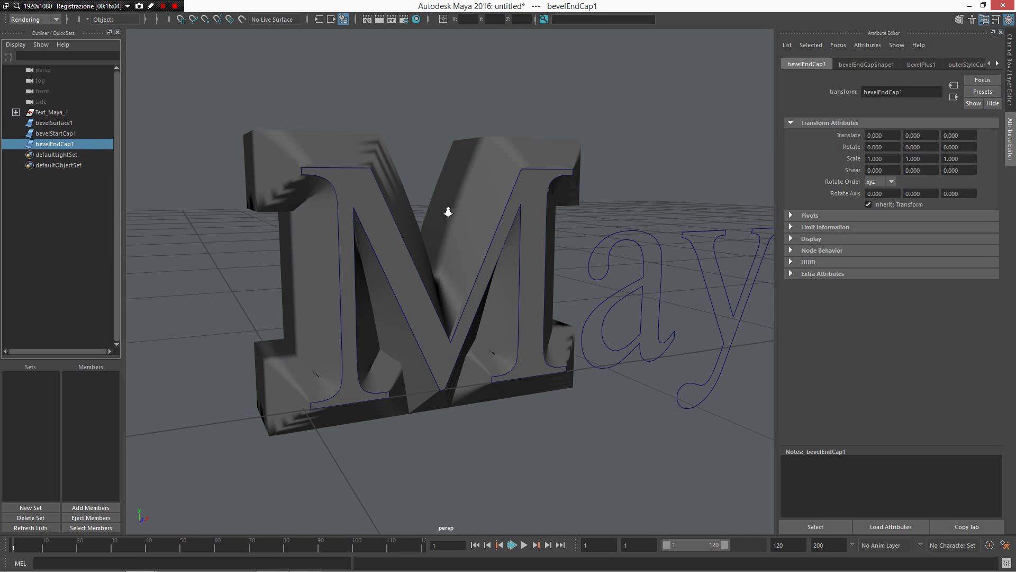
key("Delete")
left_click(479, 215)
Delete the M's bevelled side surface and its remaining front cap.
key("Delete")
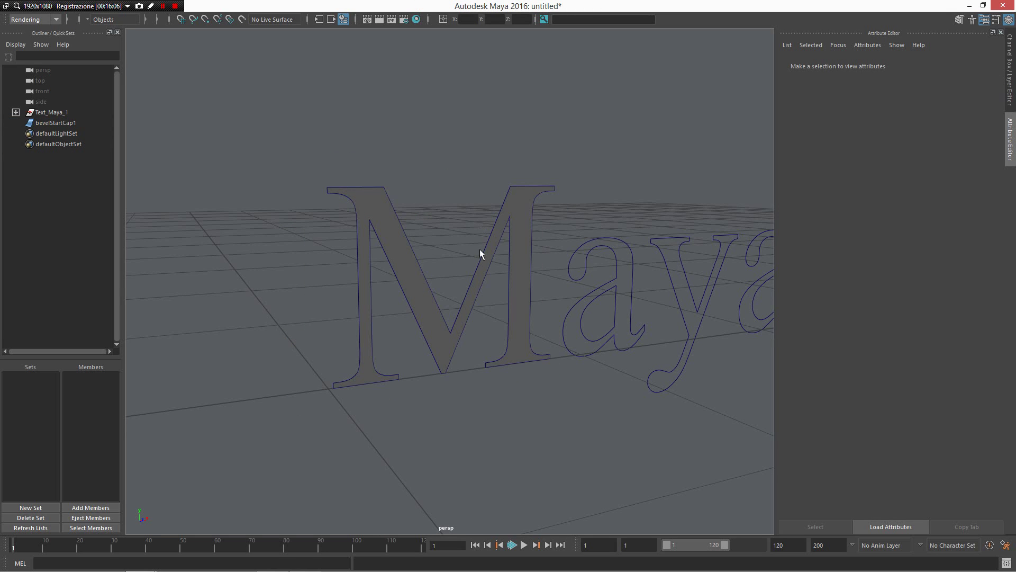
left_click(486, 253)
key("Delete")
Select the M letter curve and bring up the text-bevelling curve tools with all of Maya in view.
left_click(93, 109)
left_click(480, 265)
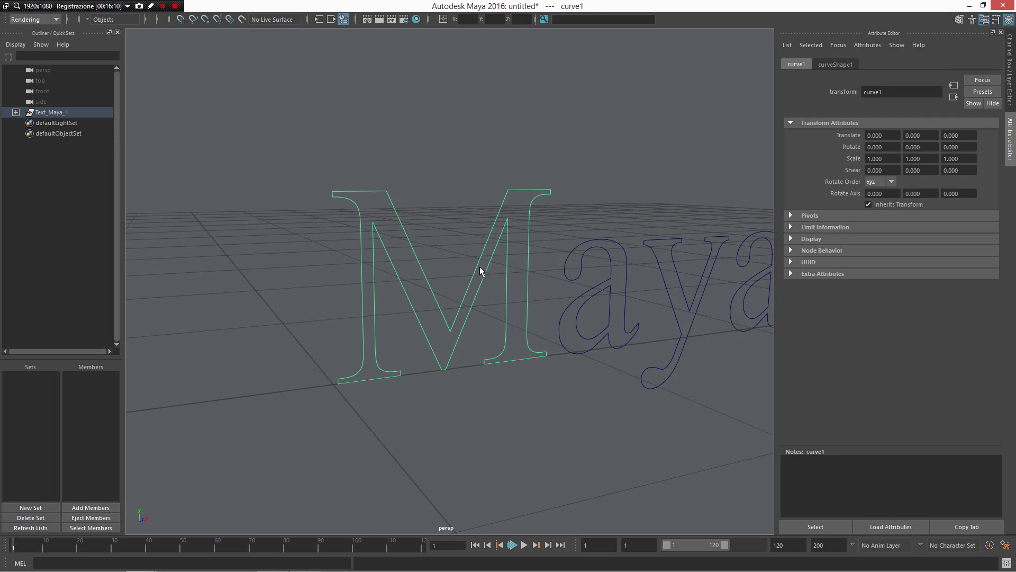
left_click_drag(480, 266, 378, 239, "alt")
right_click_drag(396, 249, 395, 362, "shift")
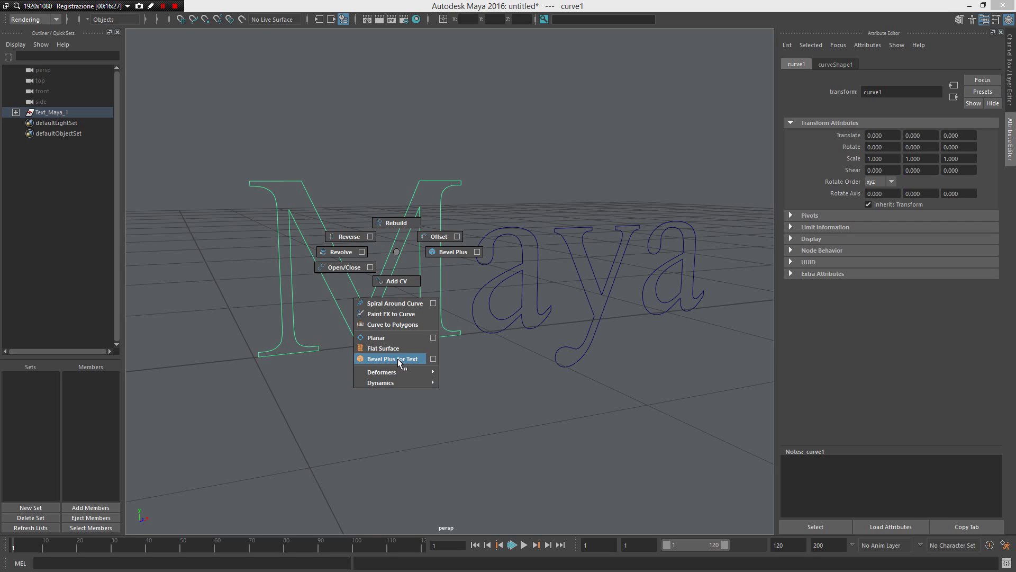
right_click_drag(398, 357, 398, 357, "shift")
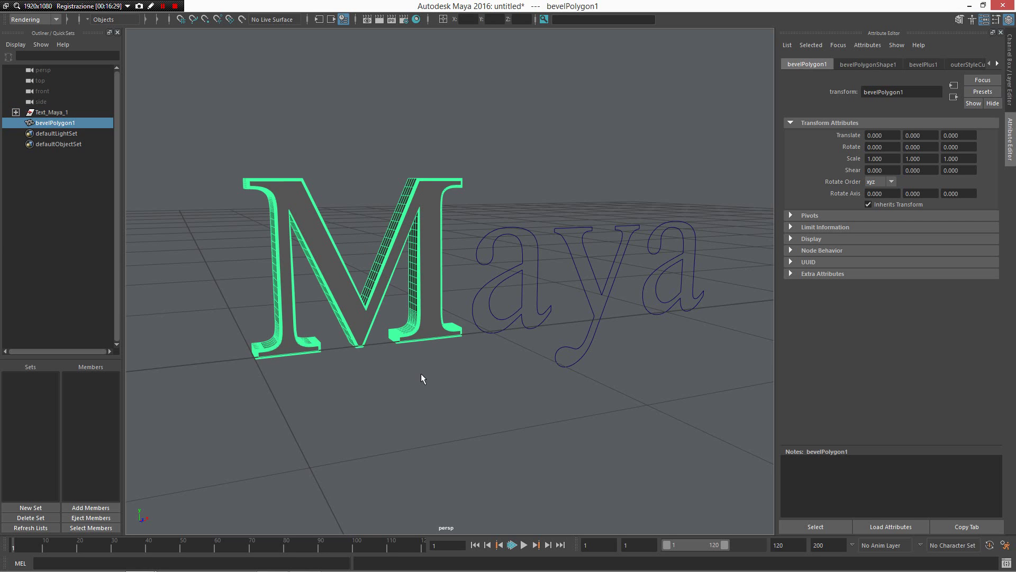
left_click(377, 366)
left_click_drag(377, 365, 460, 284, "alt")
left_click(265, 302)
right_click_drag(498, 403, 587, 349, "alt")
middle_click_drag(588, 349, 419, 356, "alt")
left_click_drag(420, 356, 407, 315, "alt")
middle_click_drag(471, 226, 435, 243, "alt")
right_click_drag(436, 243, 373, 220, "alt")
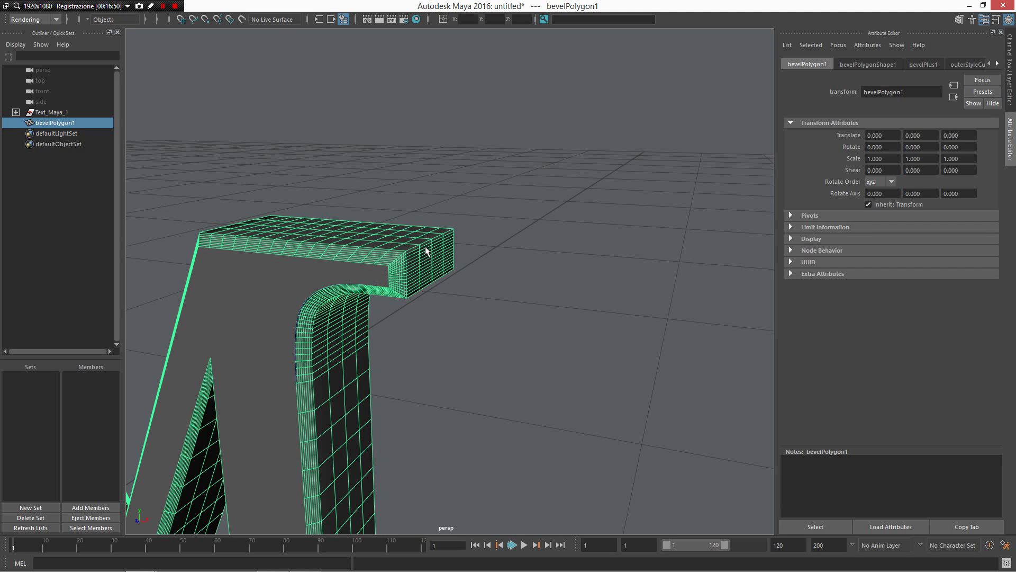
scroll(504, 276, "down", 4)
middle_click_drag(503, 277, 495, 190, "alt")
scroll(494, 190, "down", 3)
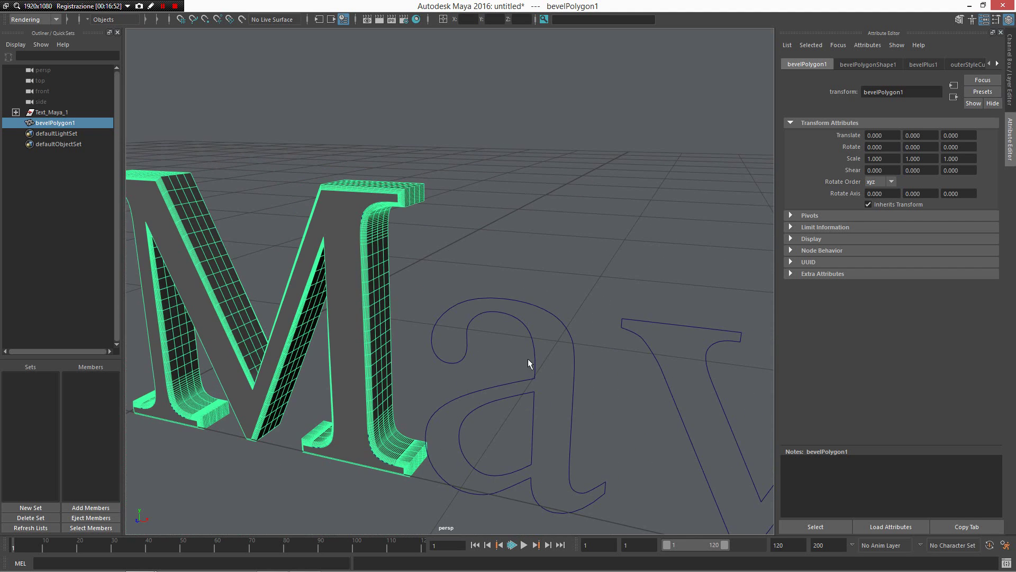
Bevel the first a's outer and inner outlines into a polygon mesh with Bevel Plus for Text.
left_click(541, 378)
middle_click_drag(541, 378, 526, 345, "alt")
left_click(514, 336, "shift")
right_click_drag(513, 336, 560, 334, "alt")
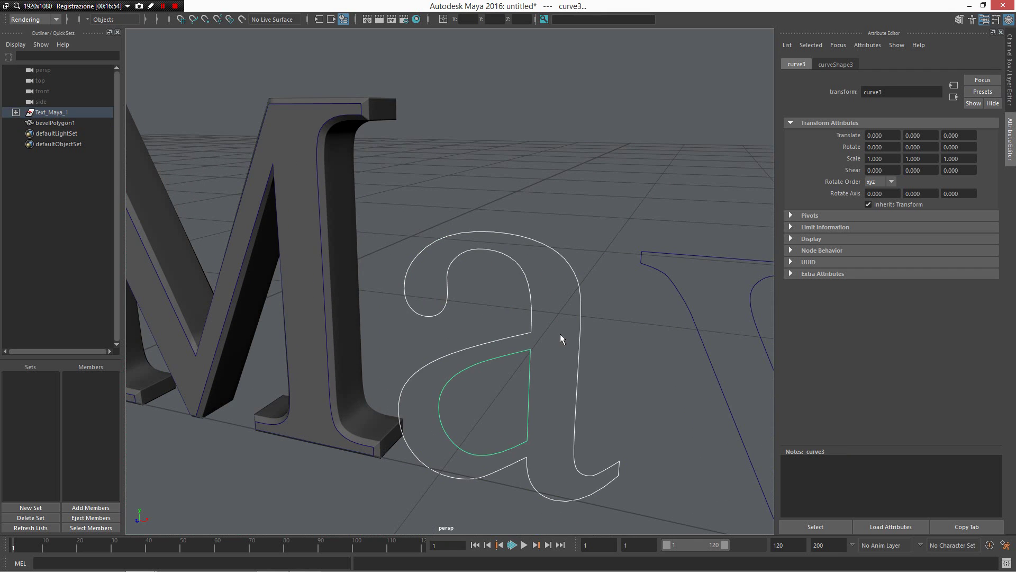
left_click(559, 334)
left_click_drag(533, 335, 495, 318, "alt")
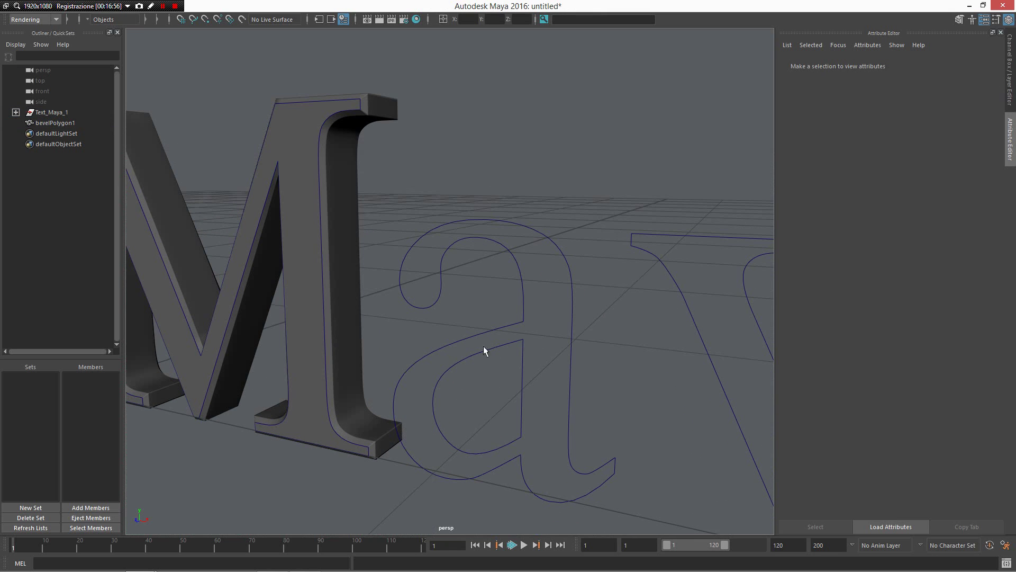
left_click_drag(522, 300, 495, 303)
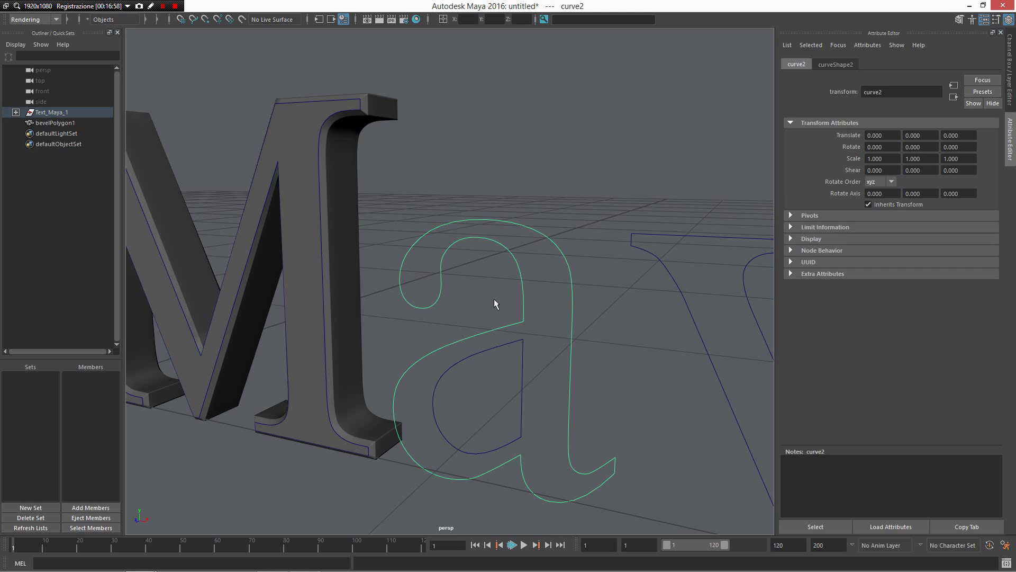
left_click_drag(509, 379, 539, 349)
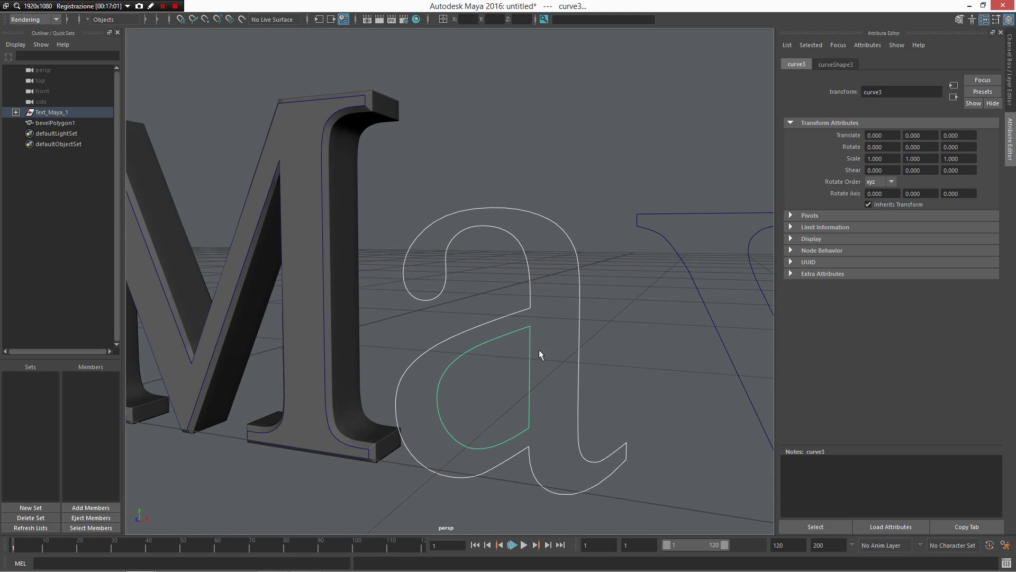
right_click(500, 381, "shift")
left_click(494, 488)
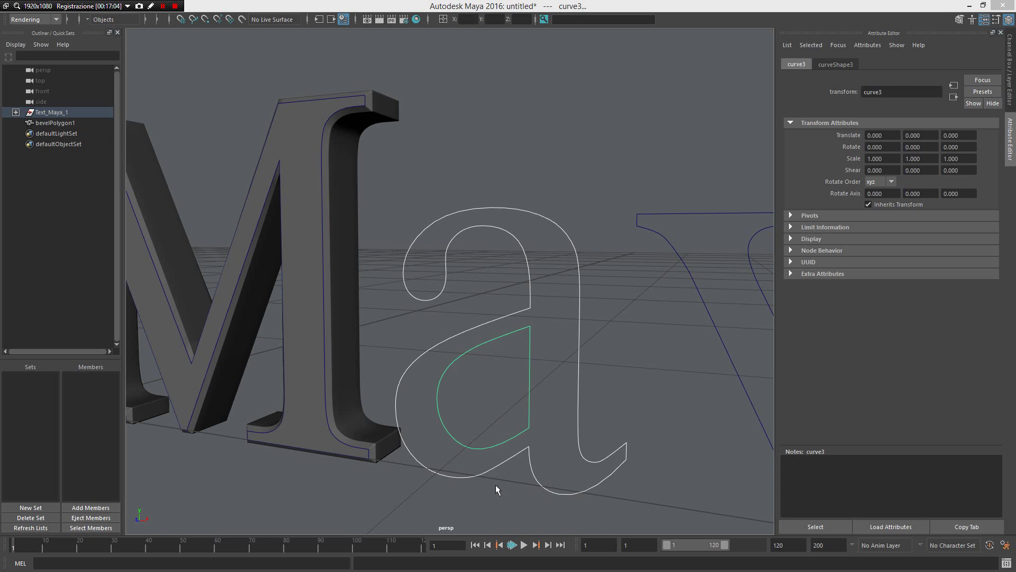
Bevel the y outline into a polygon mesh the same way.
left_click_drag(558, 422, 578, 395, "alt")
scroll(588, 370, "down", 2)
left_click_drag(604, 323, 627, 339)
left_click_drag(626, 338, 602, 353, "alt")
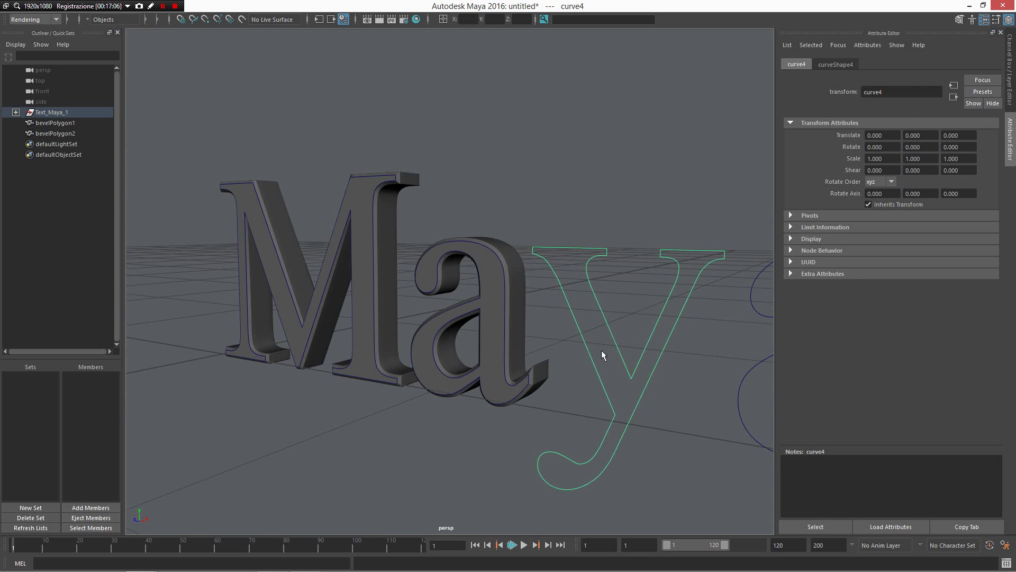
right_click(603, 351, "shift")
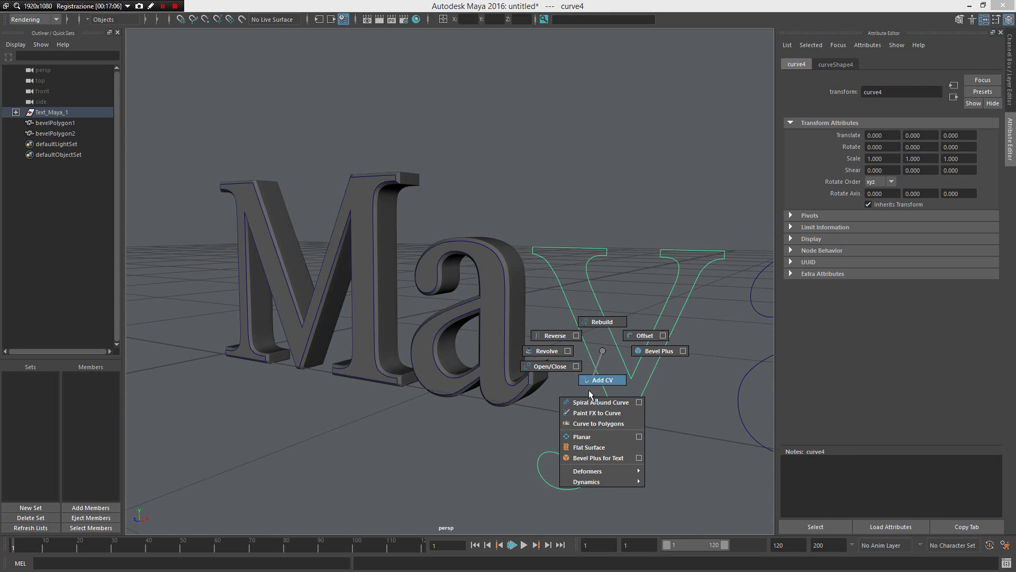
left_click(598, 458)
Select the last a's outlines, repeat the bevel with G, and view the word from the front.
left_click_drag(598, 458, 627, 360, "alt")
left_click(627, 360)
left_click(660, 352, "shift")
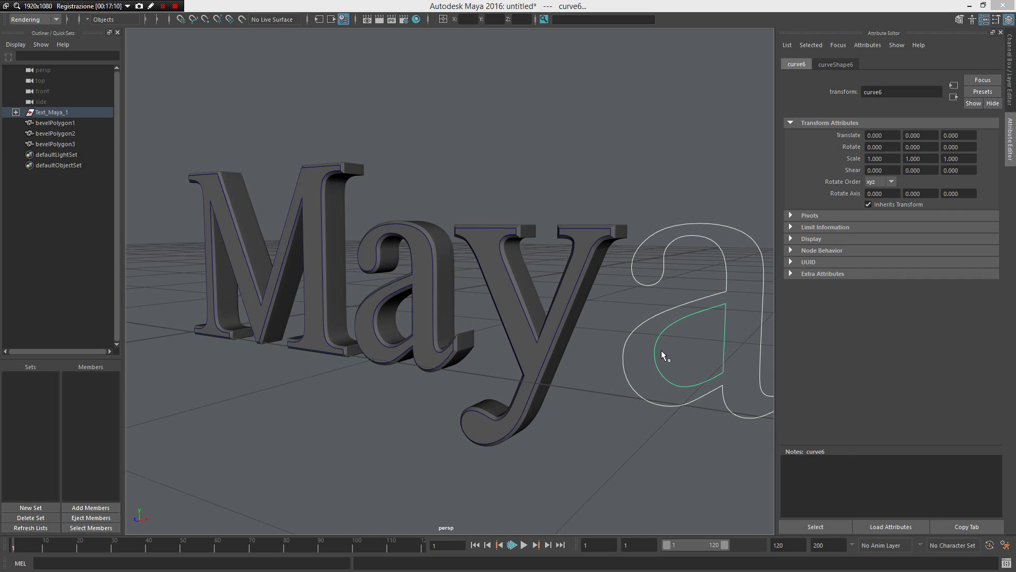
right_click(661, 351, "shift")
right_click_drag(663, 358, 659, 354, "shift")
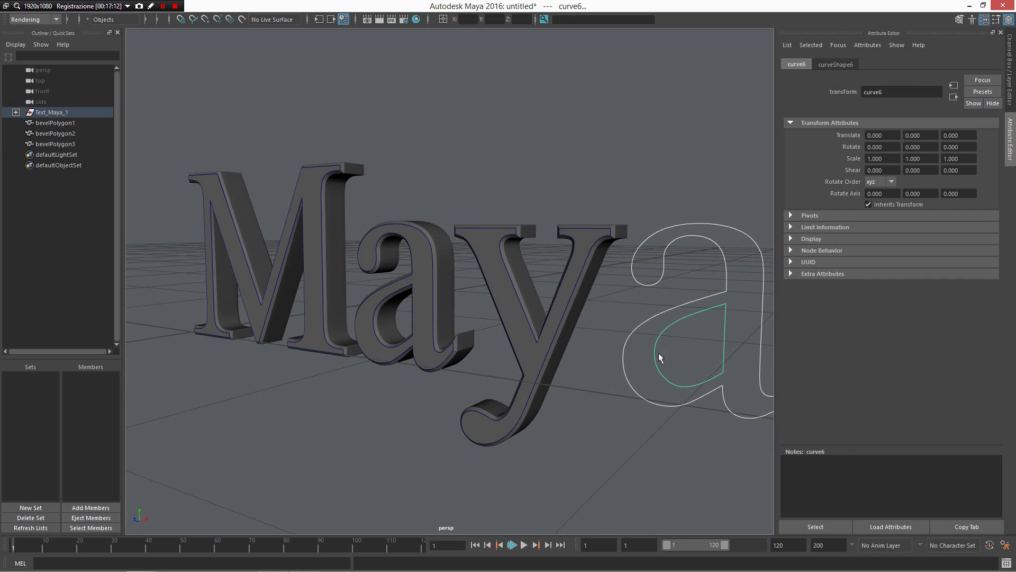
left_click(648, 335)
key("ctrl+z")
key("g")
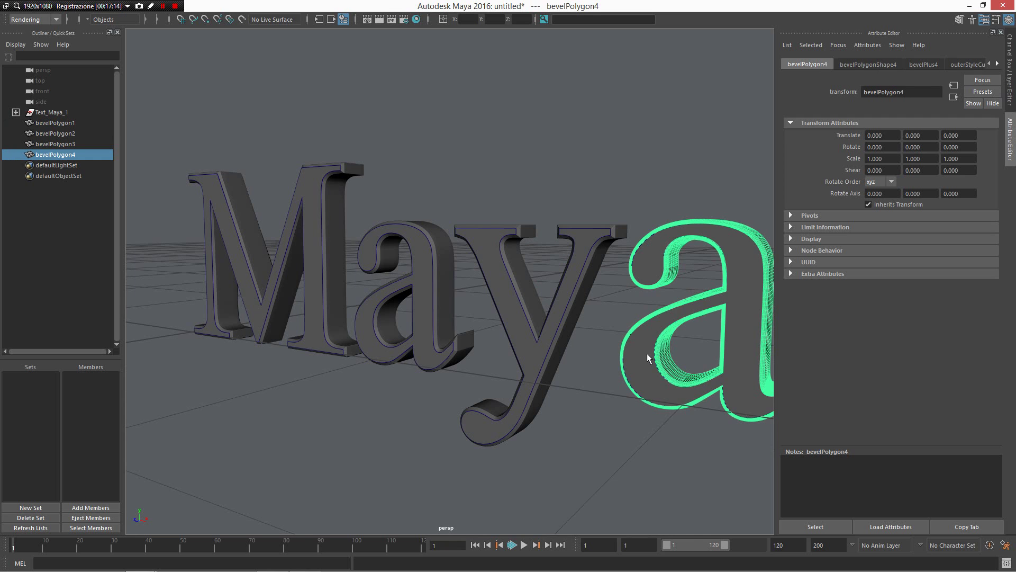
right_click_drag(662, 346, 623, 317, "alt")
left_click_drag(624, 317, 657, 319, "alt")
right_click_drag(657, 318, 532, 354, "alt")
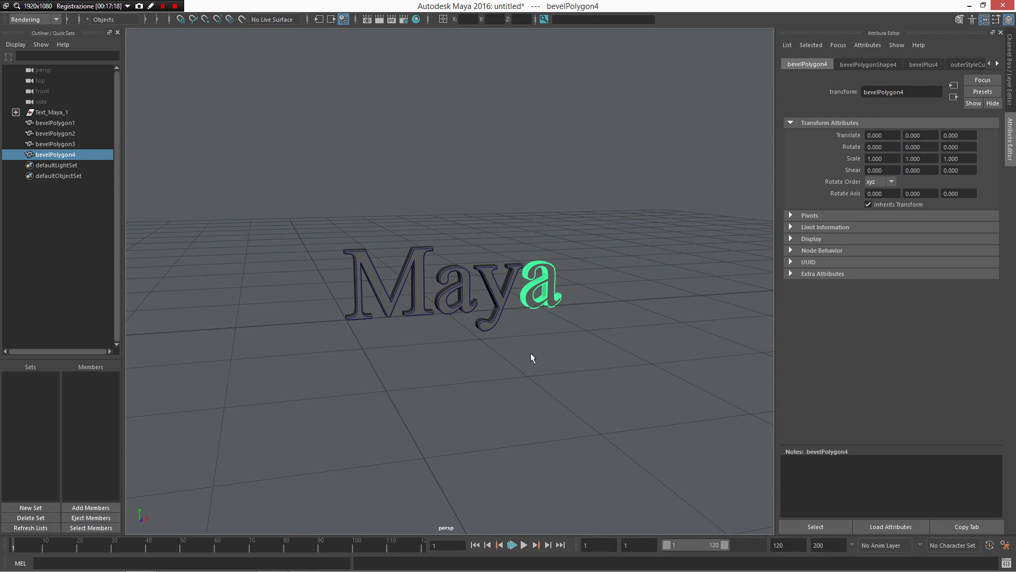
Create a 3D Type text mesh, inspect it, then delete it.
key("space")
right_click(544, 239, "shift")
left_click(504, 253)
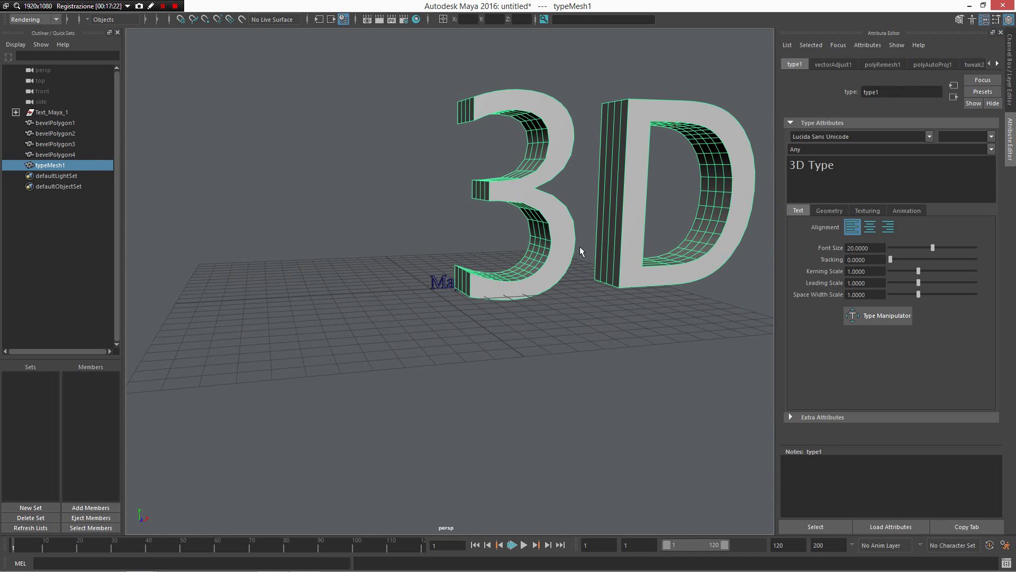
middle_click_drag(580, 249, 530, 232, "alt")
right_click_drag(529, 233, 513, 224, "alt")
left_click_drag(512, 224, 471, 248, "alt")
key("Delete")
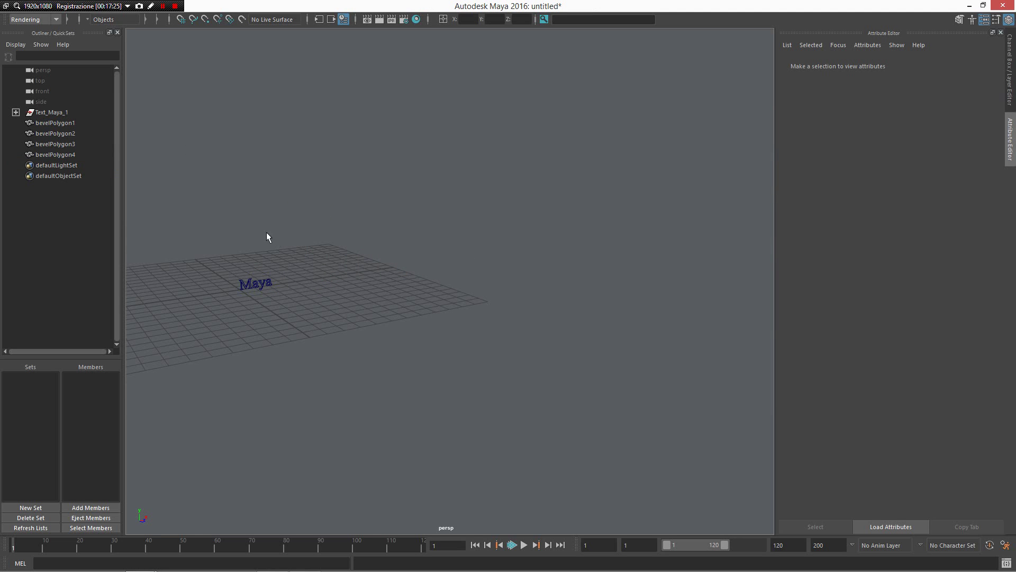
Select the last a, y and first a bevel meshes together.
left_click_drag(268, 236, 601, 358, "alt")
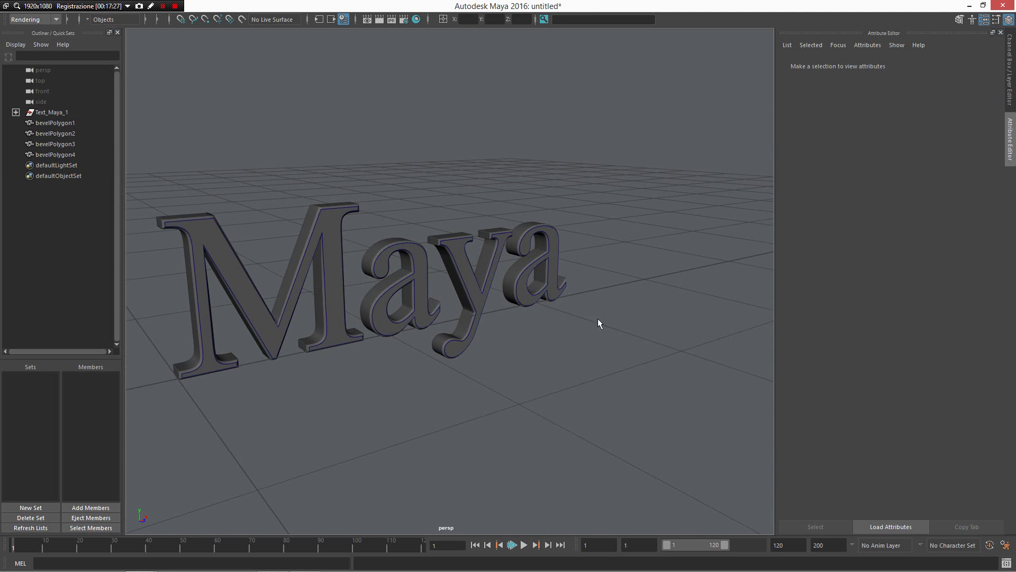
right_click_drag(600, 322, 655, 340, "alt")
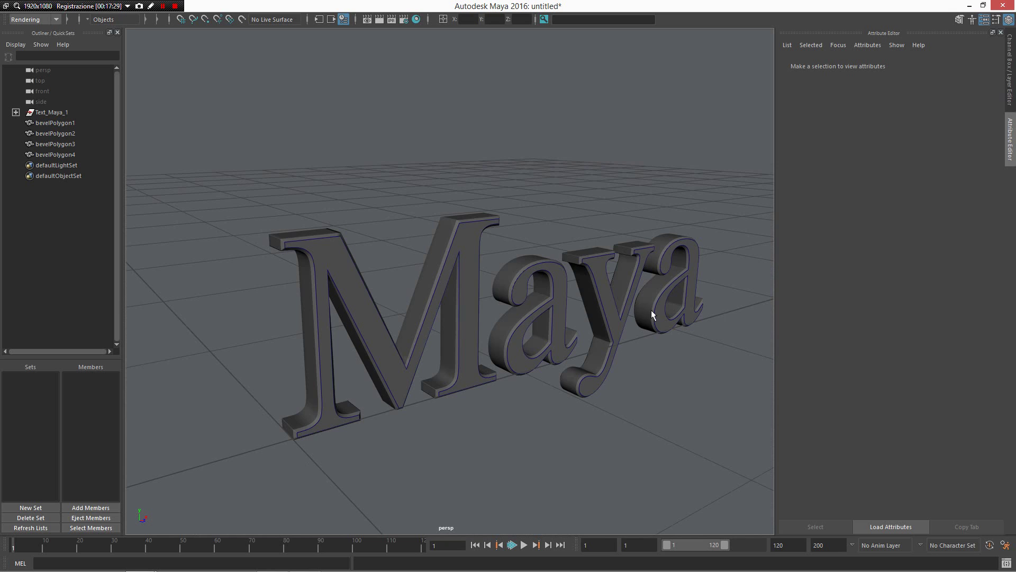
left_click_drag(651, 312, 299, 209, "alt")
left_click(313, 234)
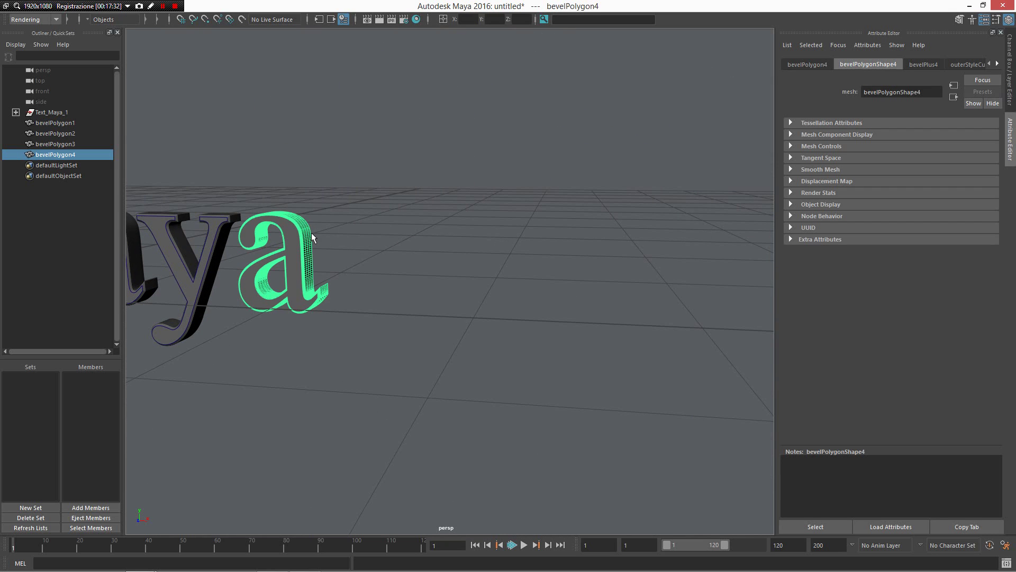
key("f")
right_click_drag(463, 285, 408, 294, "alt")
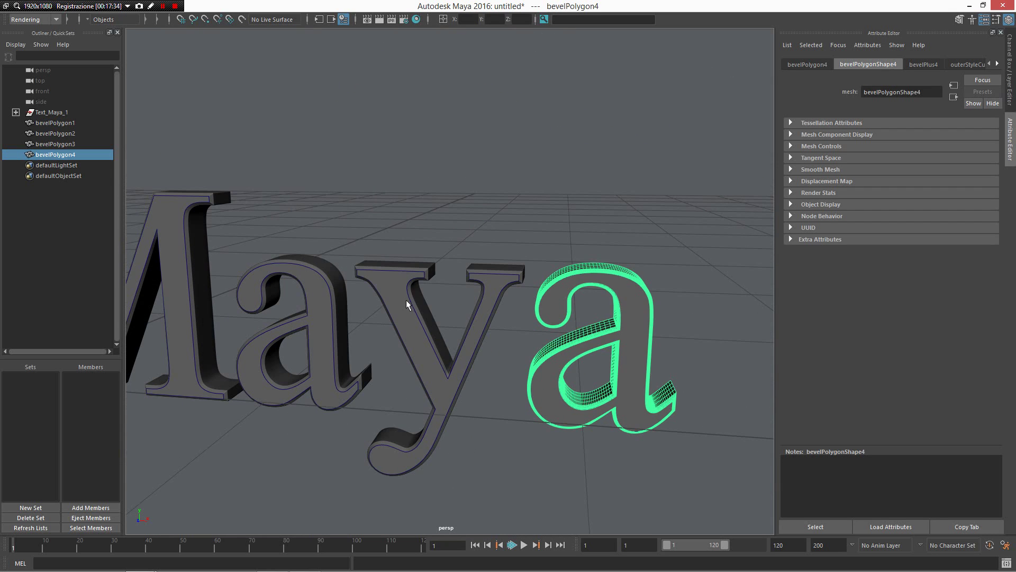
left_click(408, 296, "shift")
left_click(317, 302, "shift")
Add the M so all four bevelled letters are selected.
left_click(205, 296, "shift")
left_click_drag(309, 310, 270, 309, "alt")
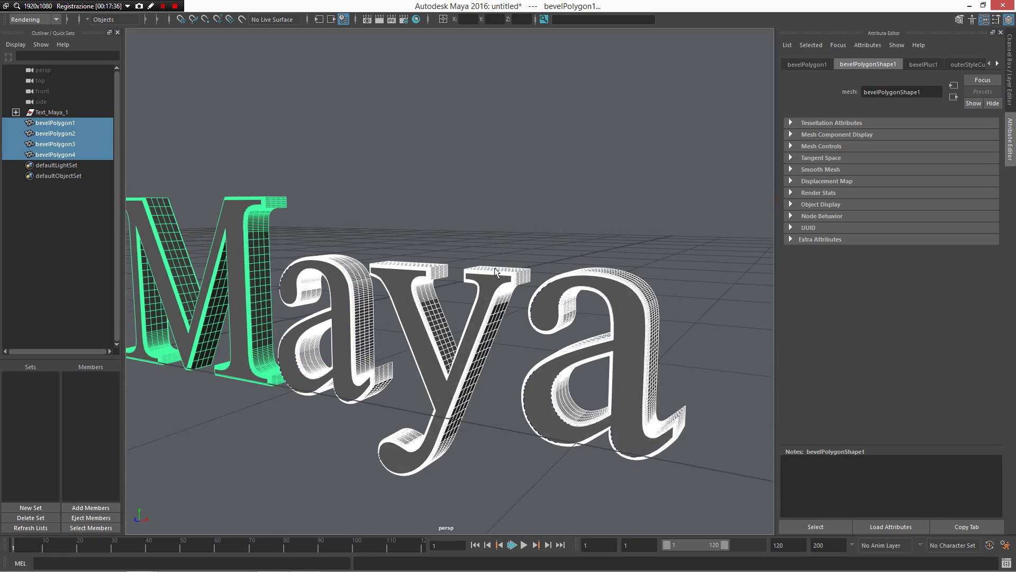
middle_click_drag(270, 309, 303, 307, "alt")
Increase the bevelPlus1 bevel Depth in the Channel Box, undoing a trial Width change.
left_click(1010, 70)
right_click_drag(684, 209, 773, 200, "alt")
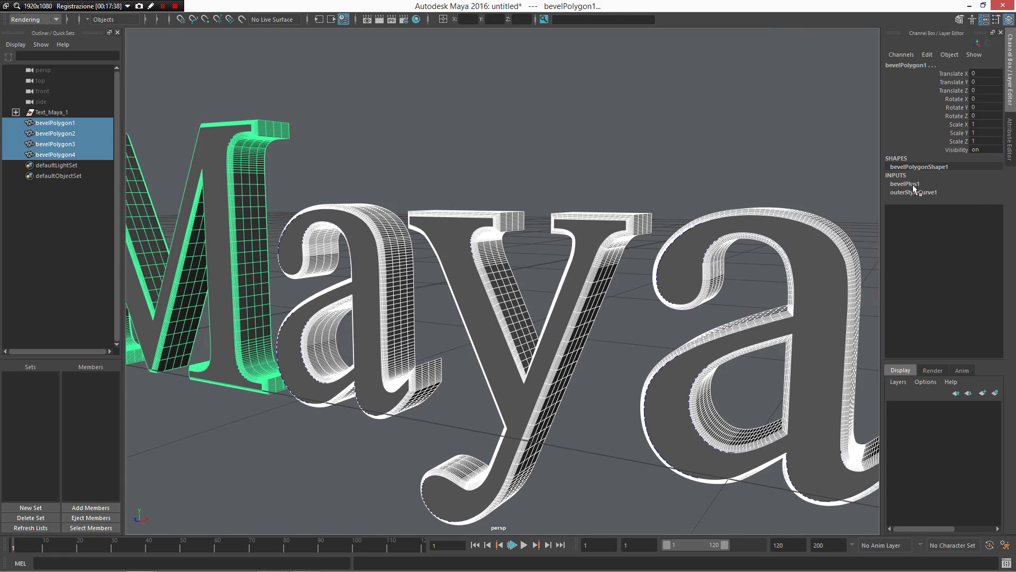
left_click(913, 184)
left_click(953, 201)
middle_click_drag(631, 158, 702, 189)
key("ctrl+z")
key("ctrl+a")
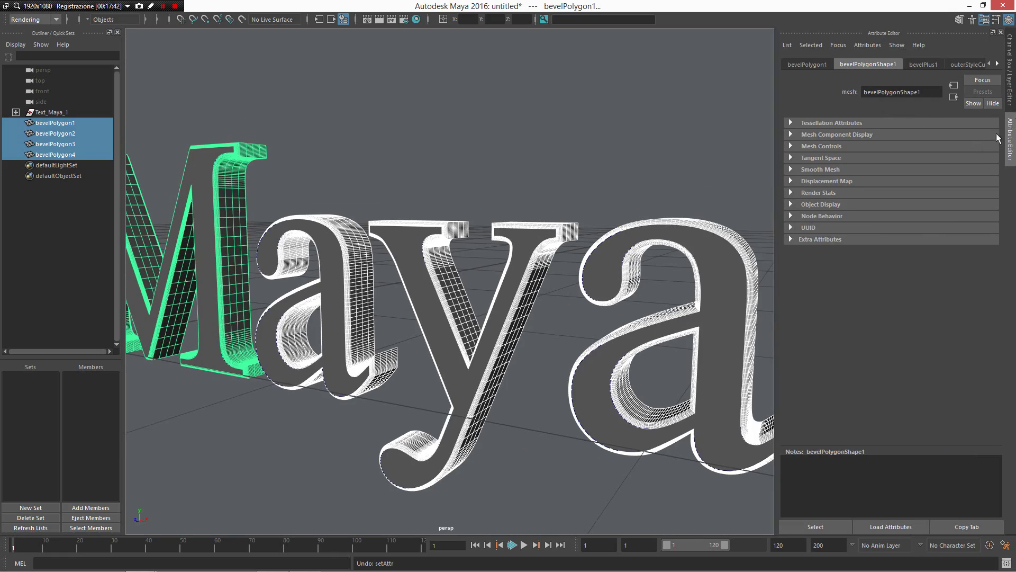
left_click(1009, 96)
middle_click_drag(608, 161, 663, 183)
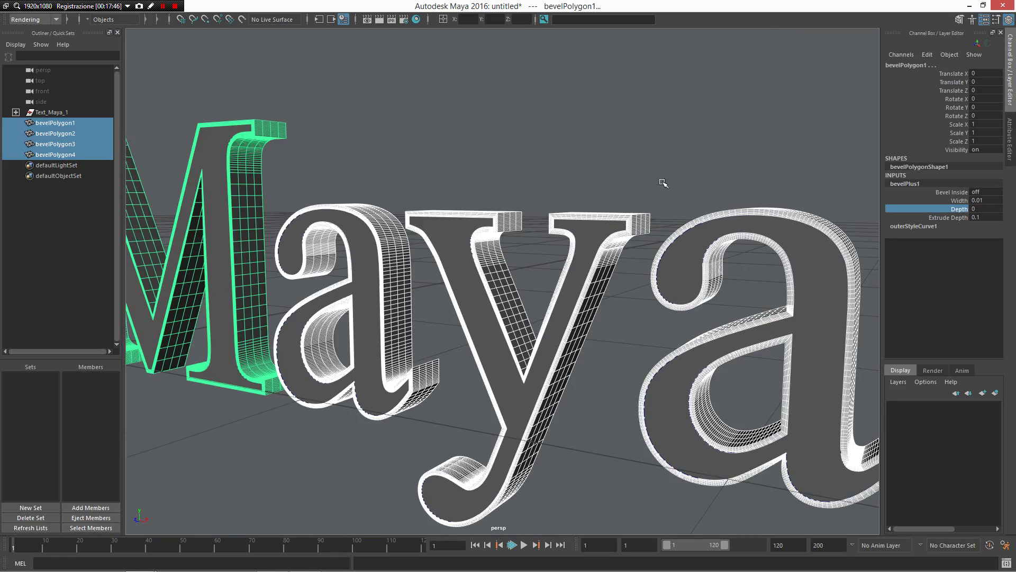
Switch the outerStyleCurve1 outer bevel Style to a different profile.
left_click(932, 227)
left_click(976, 201)
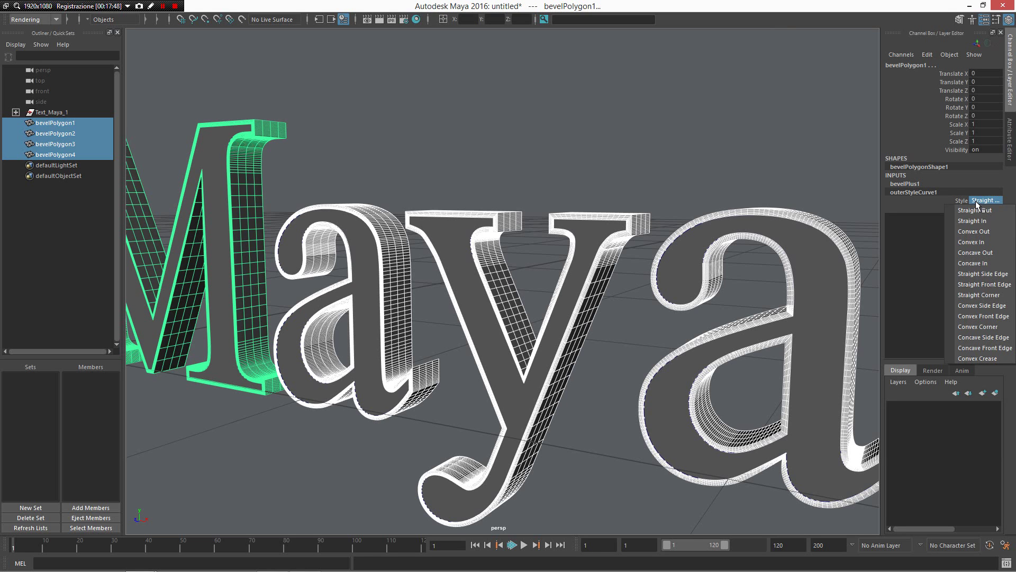
left_click(990, 229)
Inspect the restyled letters and bring May9 - ChangeLog.txt to the front in Notepad.
left_click(755, 210)
left_click_drag(754, 209, 592, 202, "alt")
left_click(722, 268)
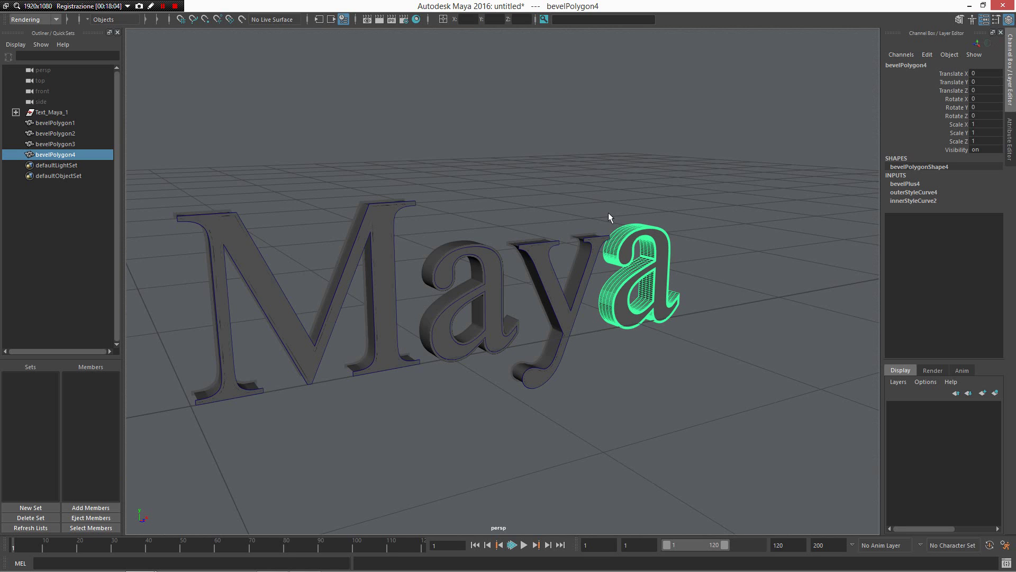
left_click(305, 571)
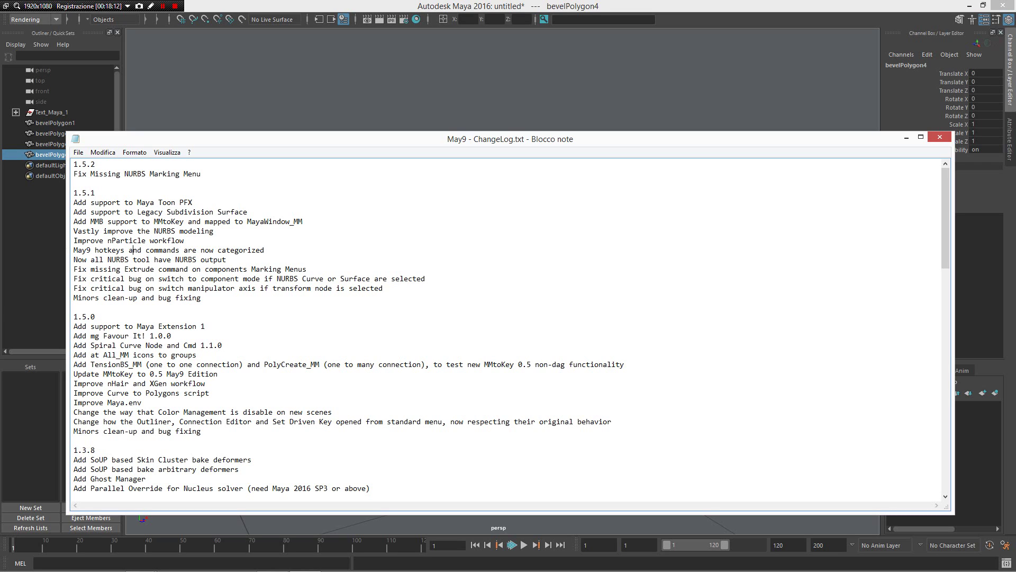
Close the May9 - ChangeLog.txt Notepad window to return to the Maya viewport.
left_click(429, 88)
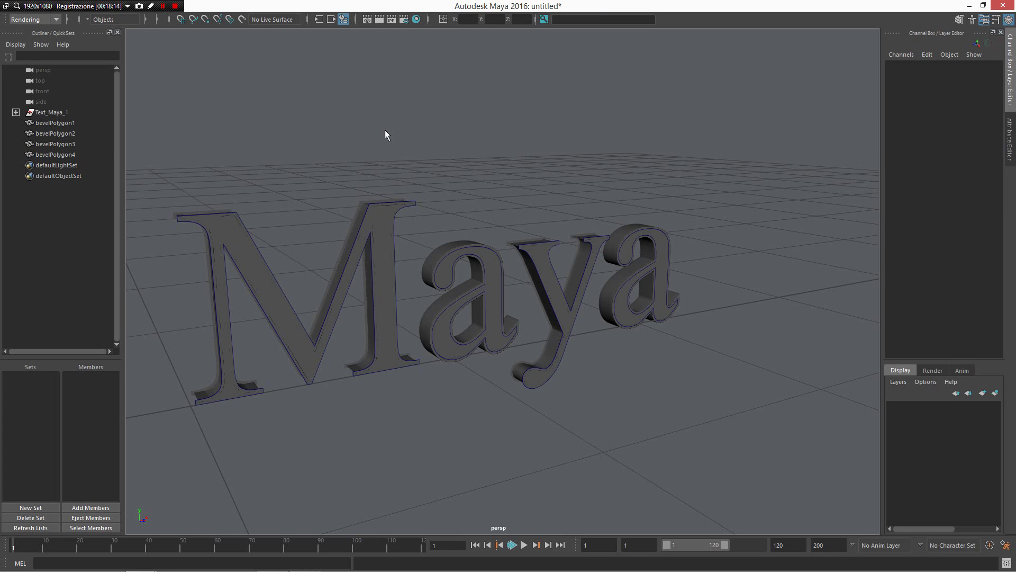